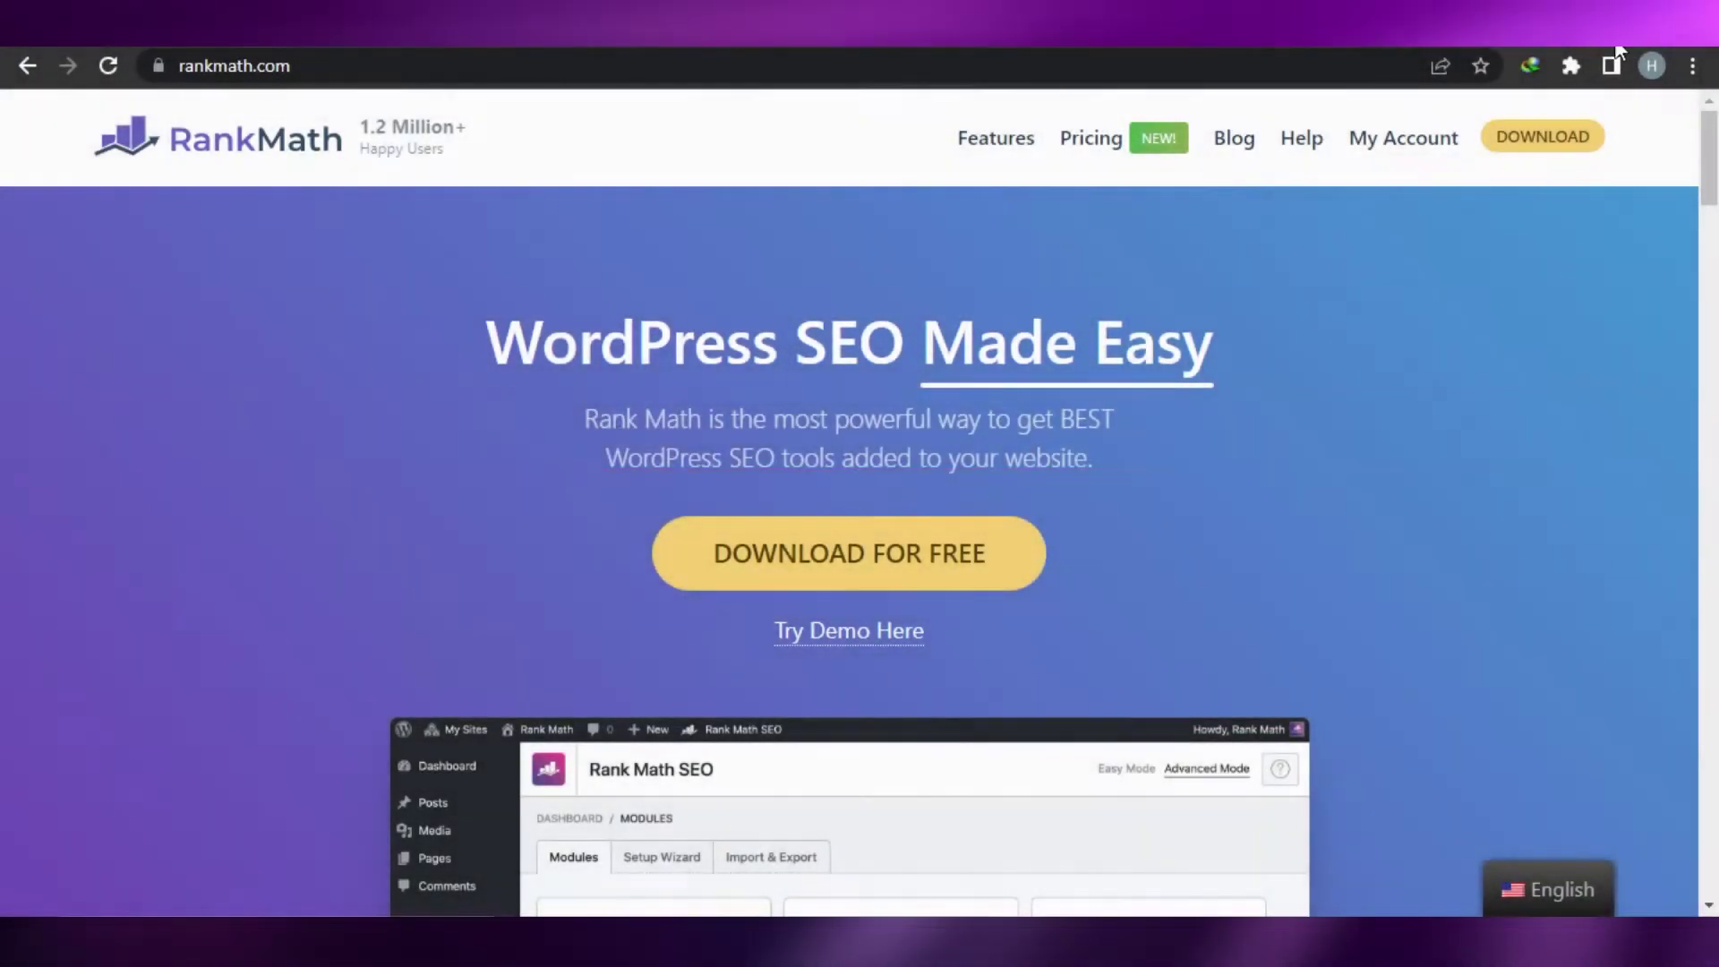
Step: Scroll up and down through the WordPress admin page to look it over
{"action": "scroll", "coordinate": [861, 538], "scroll_direction": "down", "scroll_amount": 3}
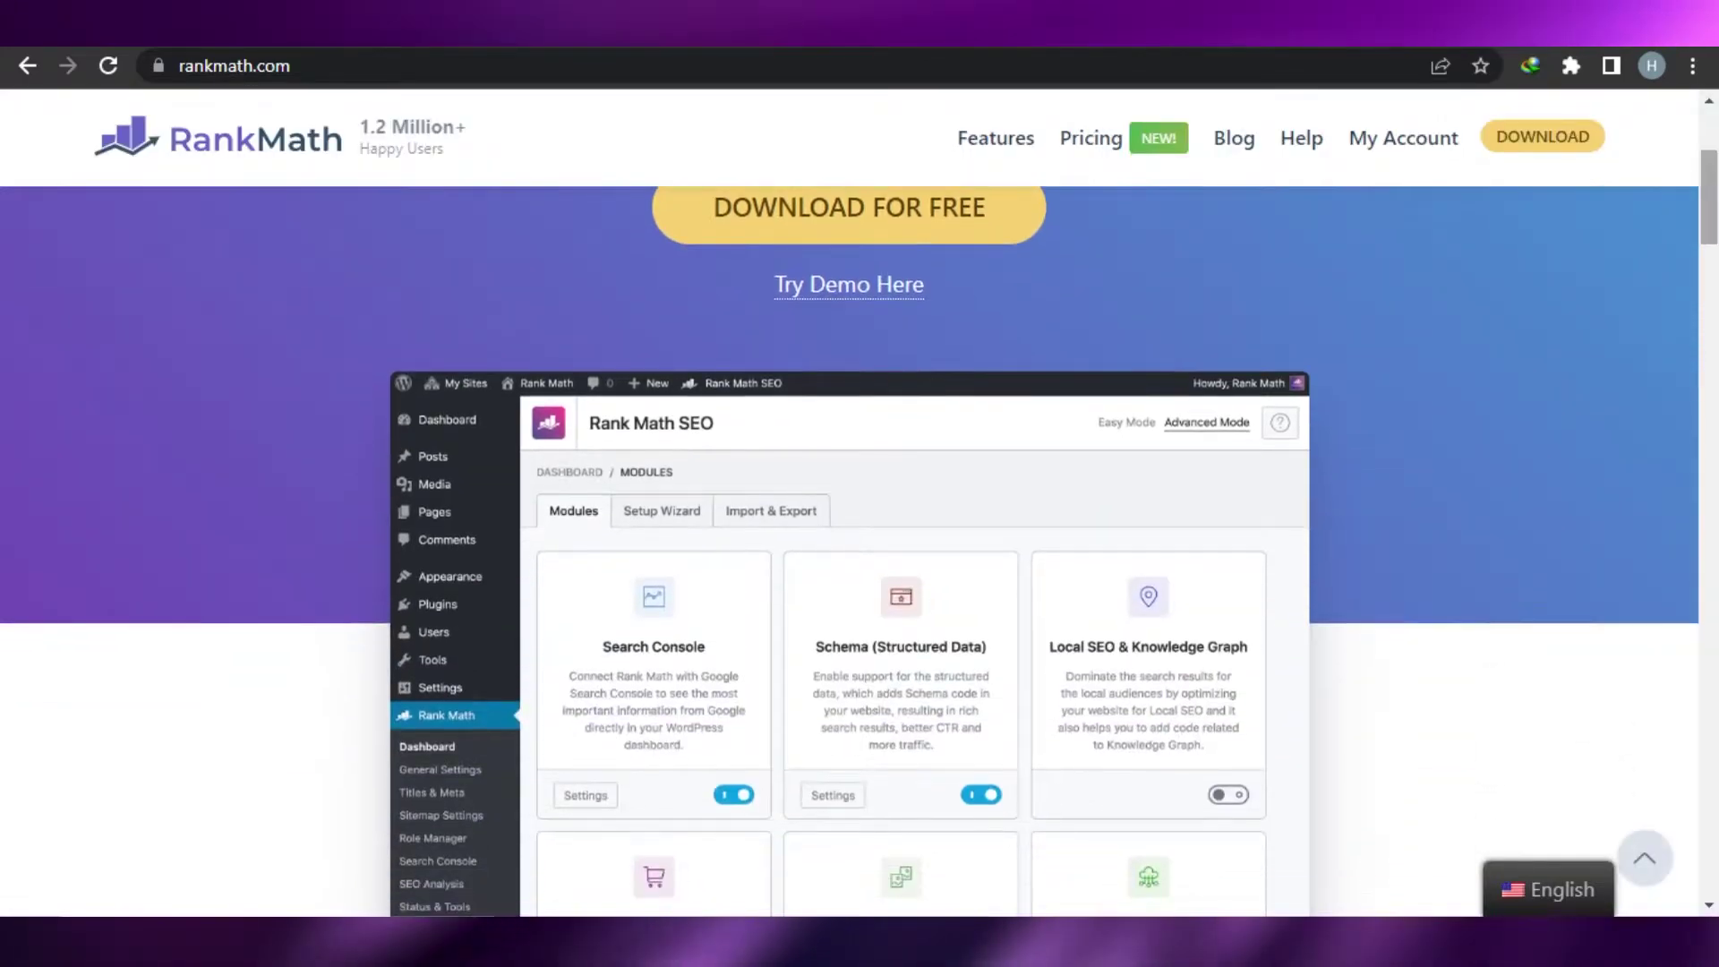
{"action": "scroll", "coordinate": [859, 537], "scroll_direction": "down", "scroll_amount": 3}
{"action": "scroll", "coordinate": [859, 537], "scroll_direction": "down", "scroll_amount": 3}
{"action": "scroll", "coordinate": [859, 537], "scroll_direction": "down", "scroll_amount": 10}
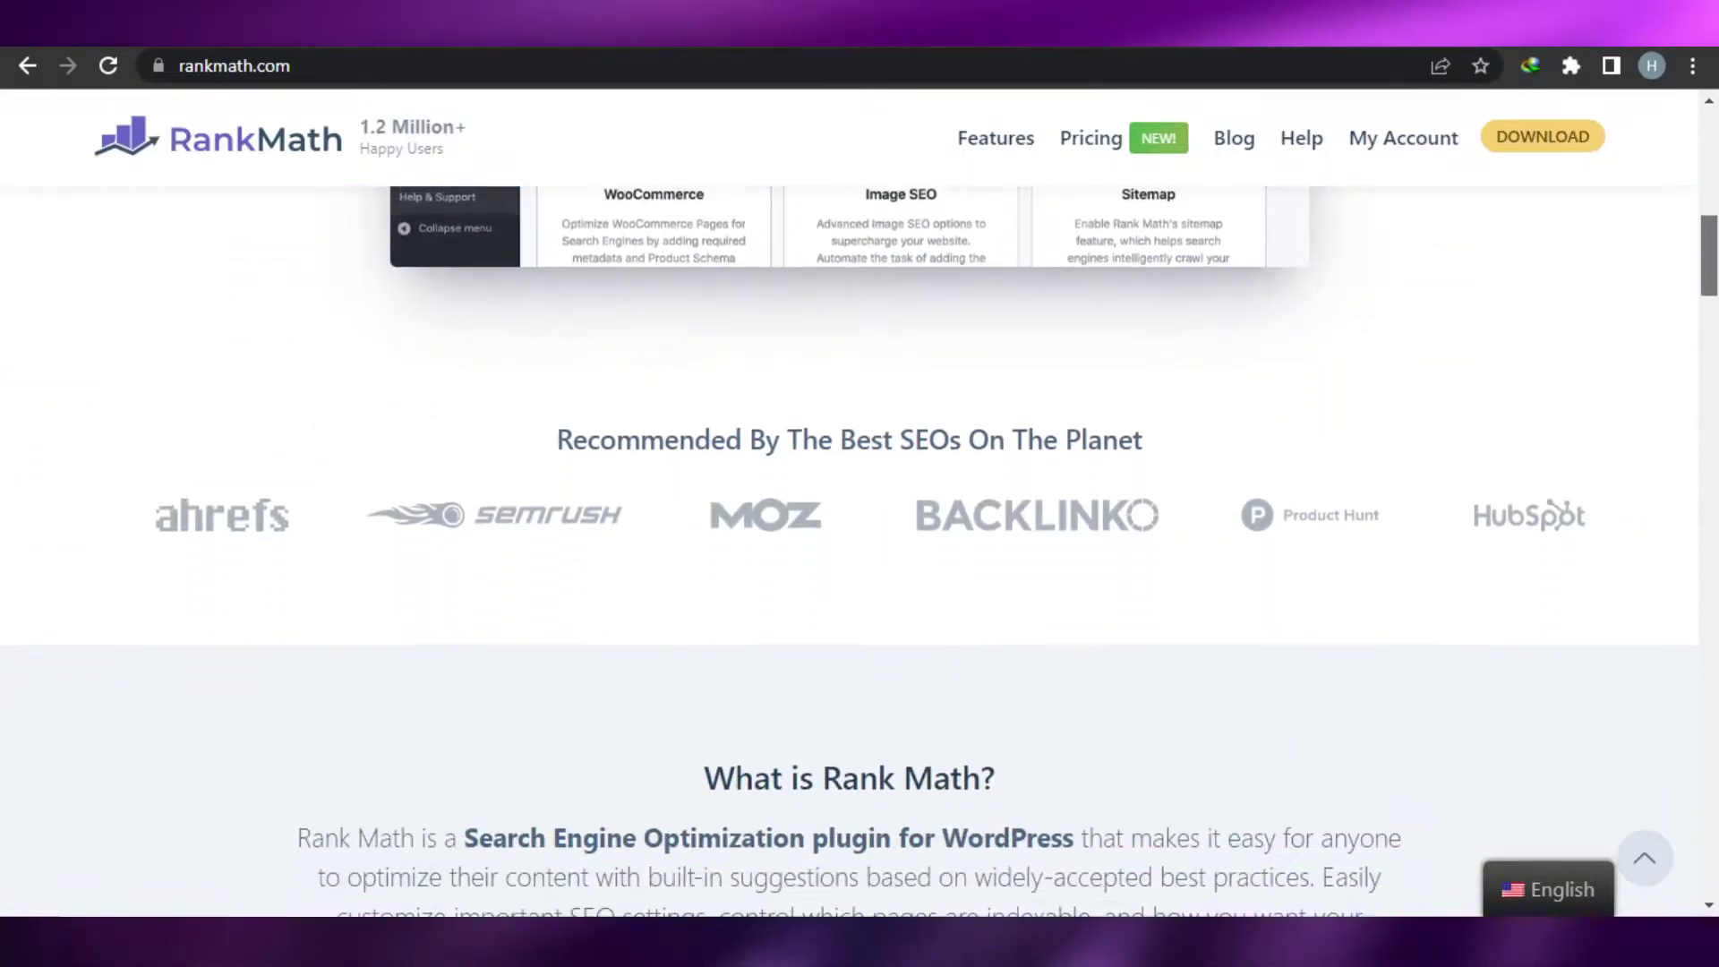
{"action": "scroll", "coordinate": [859, 538], "scroll_direction": "down", "scroll_amount": 3}
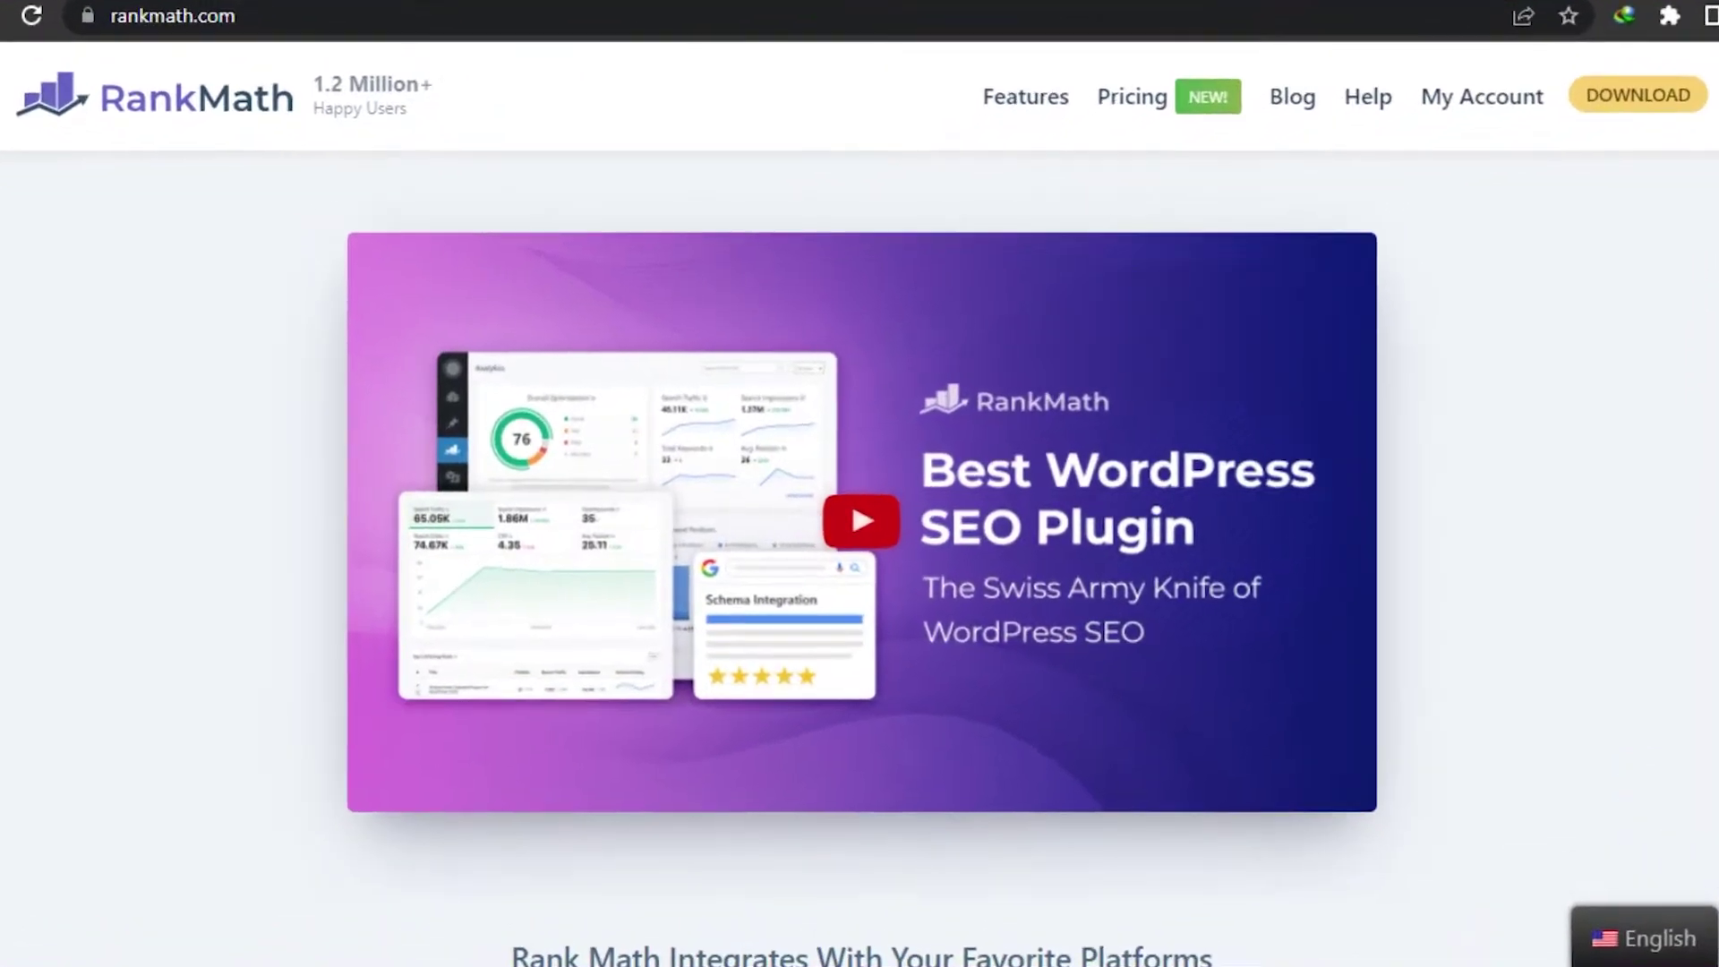
{"action": "scroll", "coordinate": [851, 517], "scroll_direction": "up", "scroll_amount": 2}
{"action": "scroll", "coordinate": [859, 537], "scroll_direction": "up", "scroll_amount": 5}
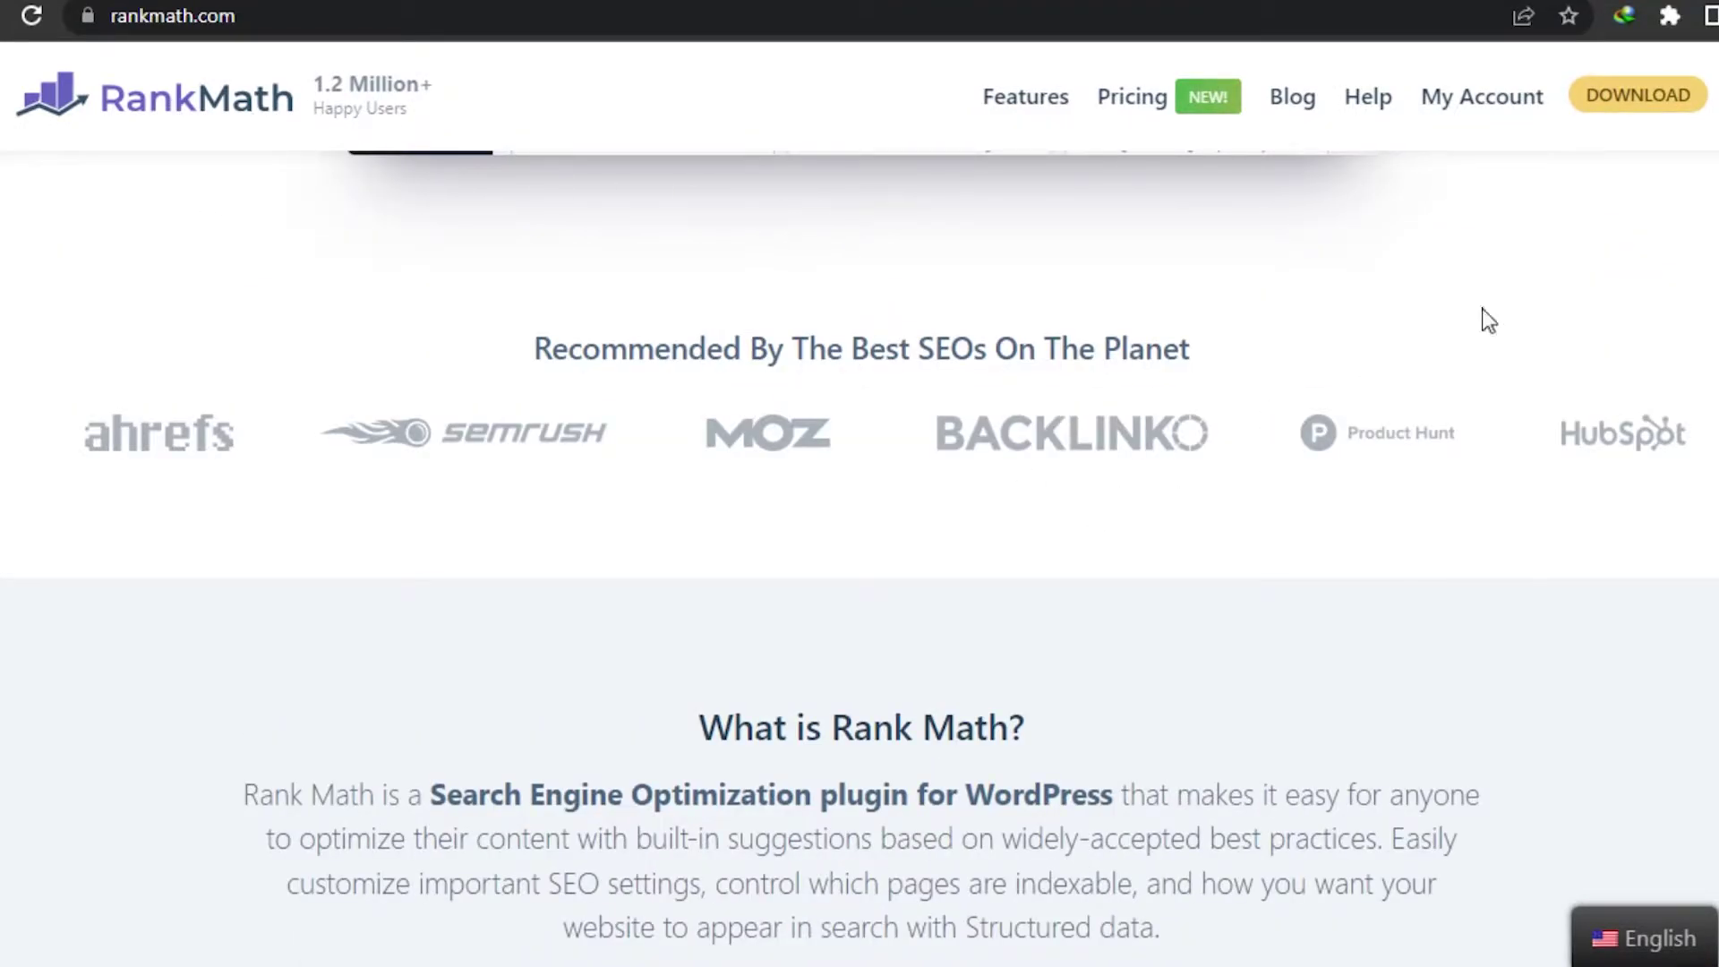
{"action": "scroll", "coordinate": [859, 538], "scroll_direction": "down", "scroll_amount": 12}
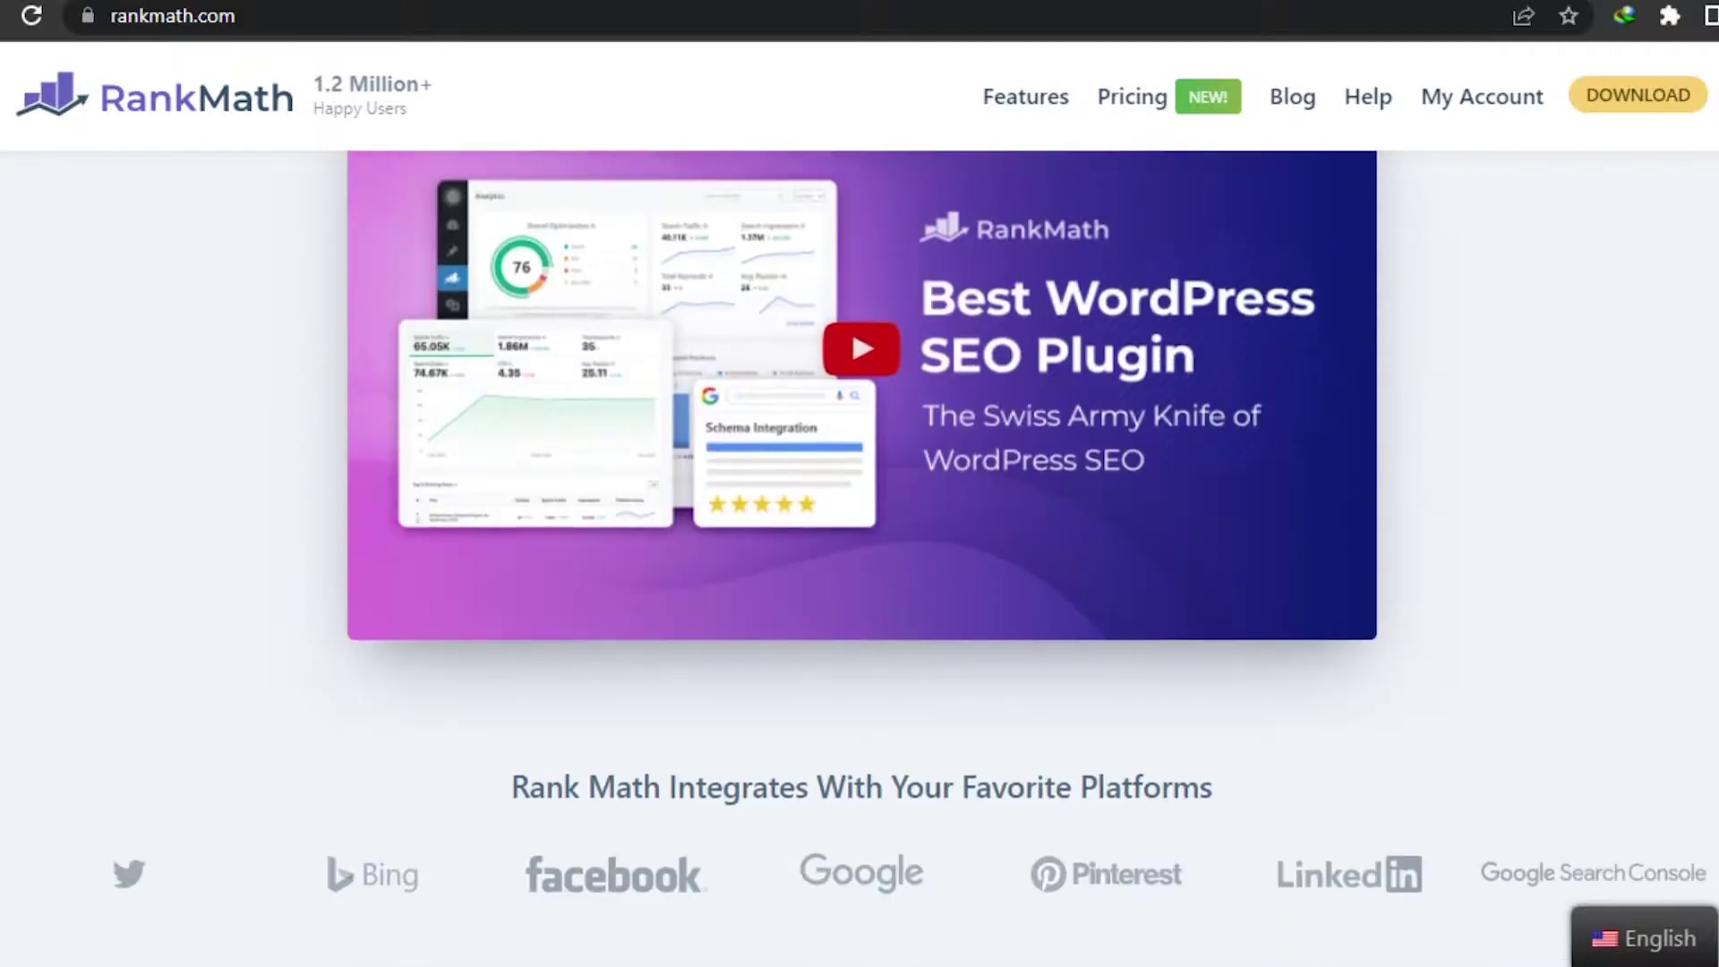
{"action": "scroll", "coordinate": [861, 538], "scroll_direction": "down", "scroll_amount": 8}
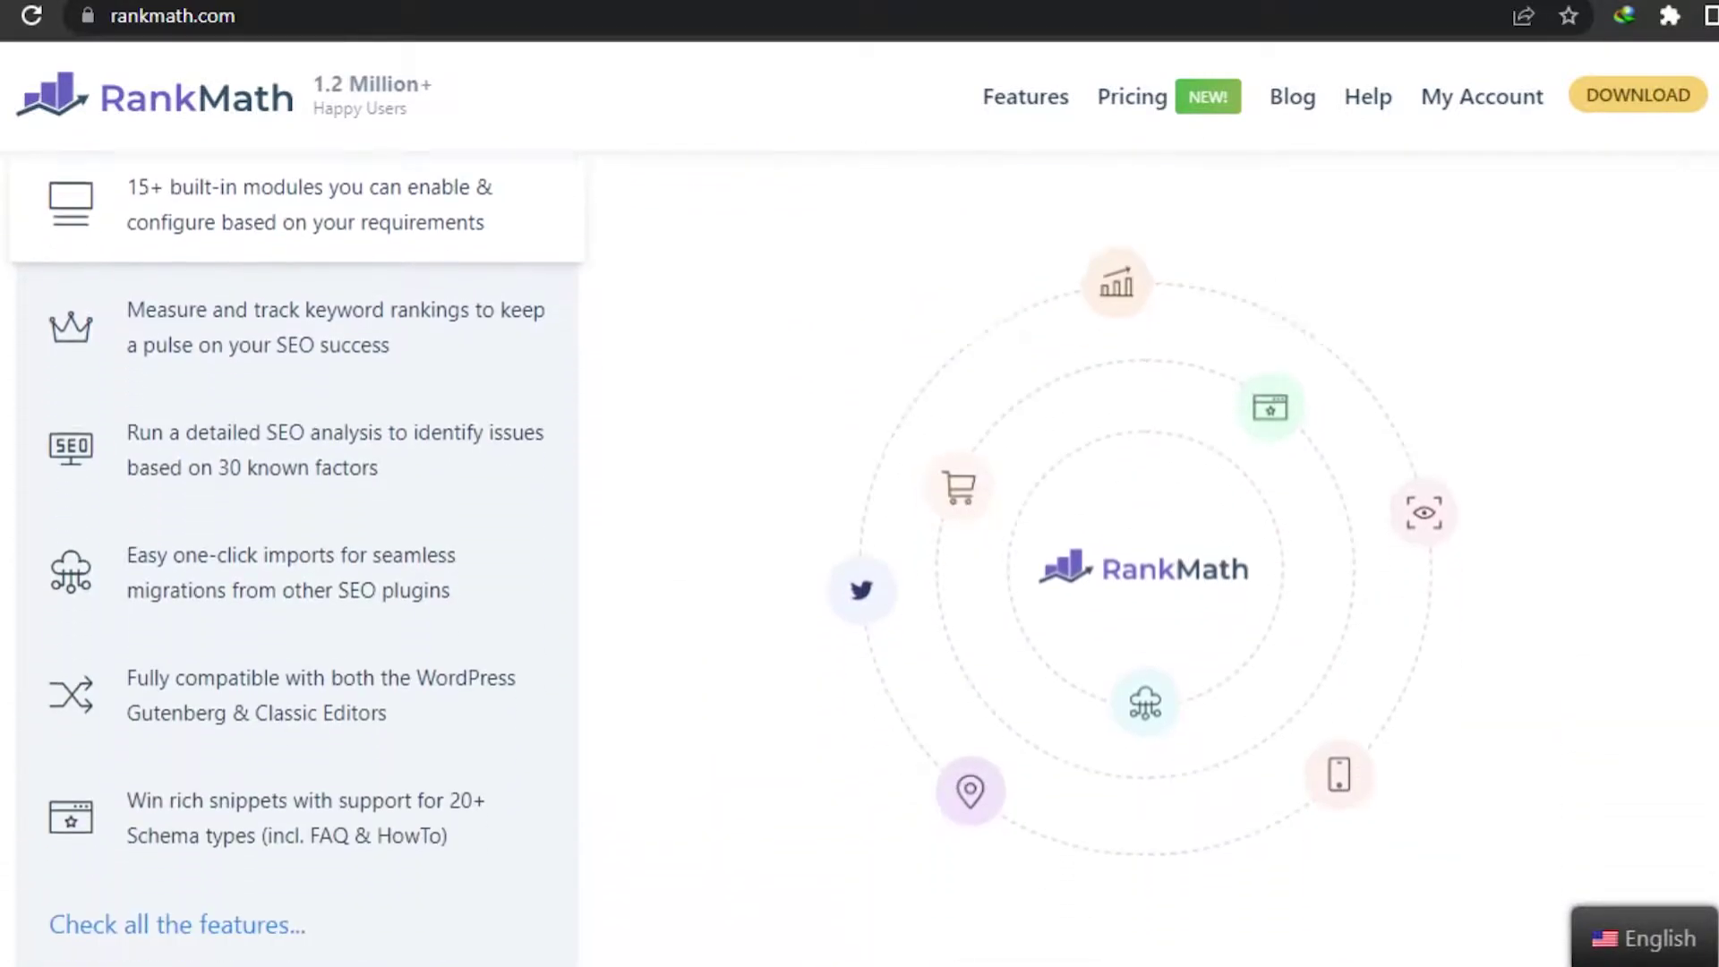
{"action": "scroll", "coordinate": [859, 537], "scroll_direction": "up", "scroll_amount": 20}
{"action": "scroll", "coordinate": [861, 537], "scroll_direction": "up", "scroll_amount": 7}
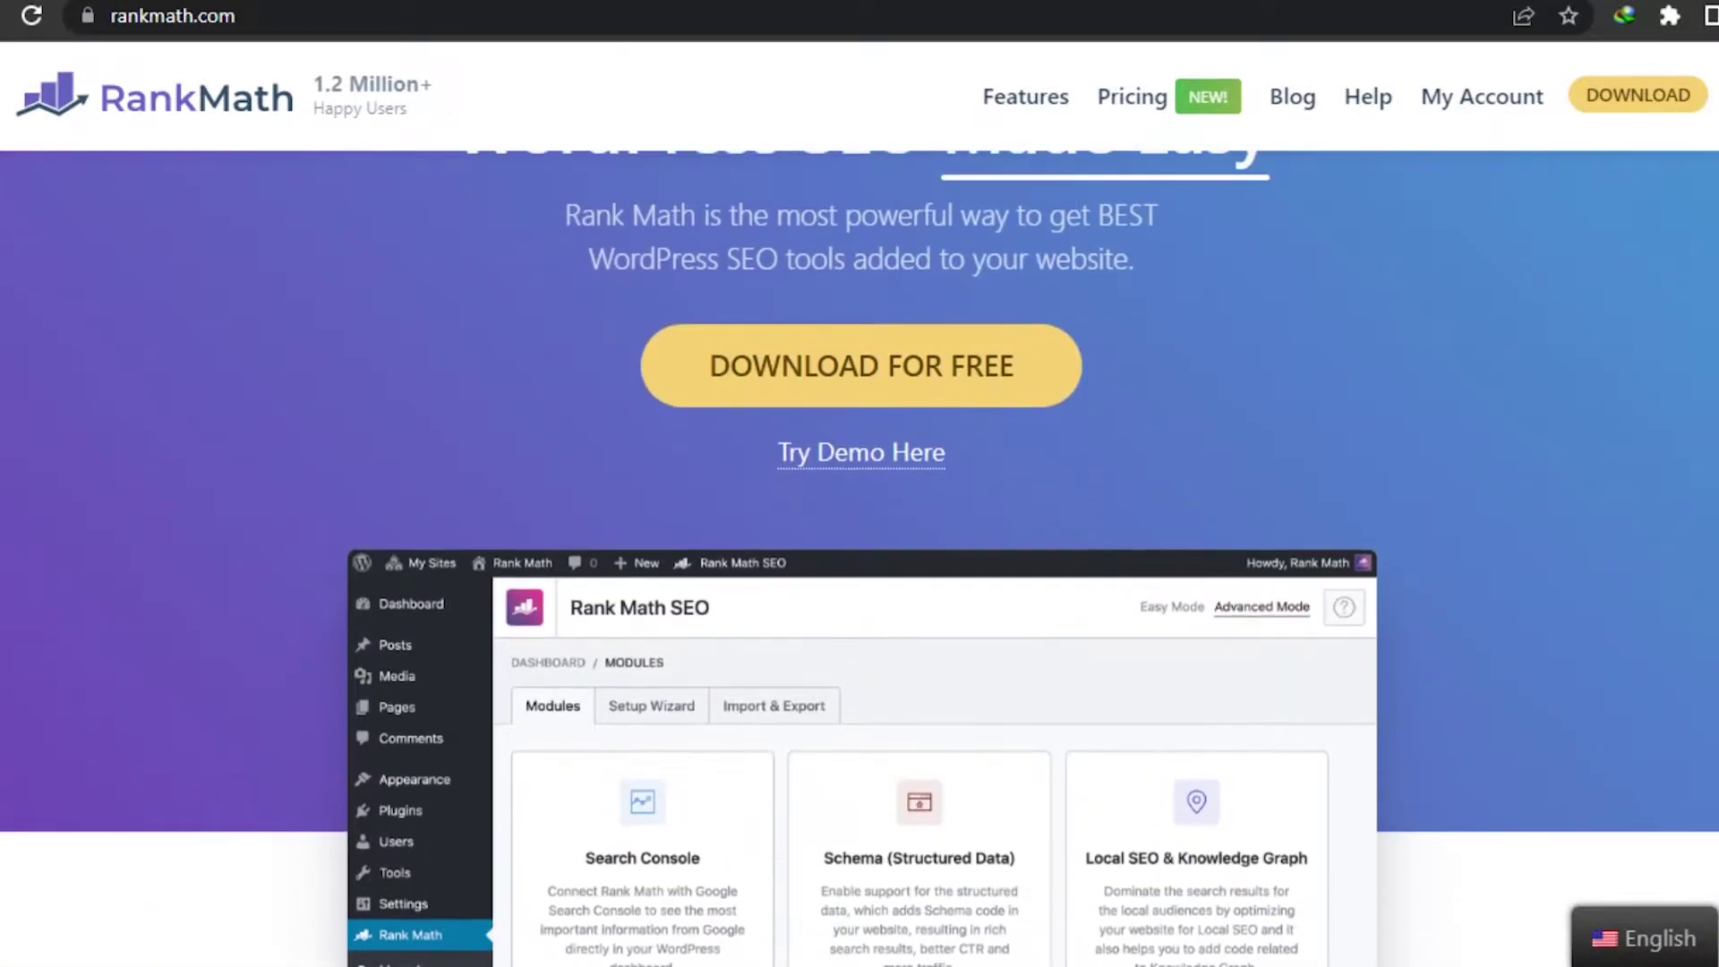
{"action": "scroll", "coordinate": [860, 537], "scroll_direction": "down", "scroll_amount": 12}
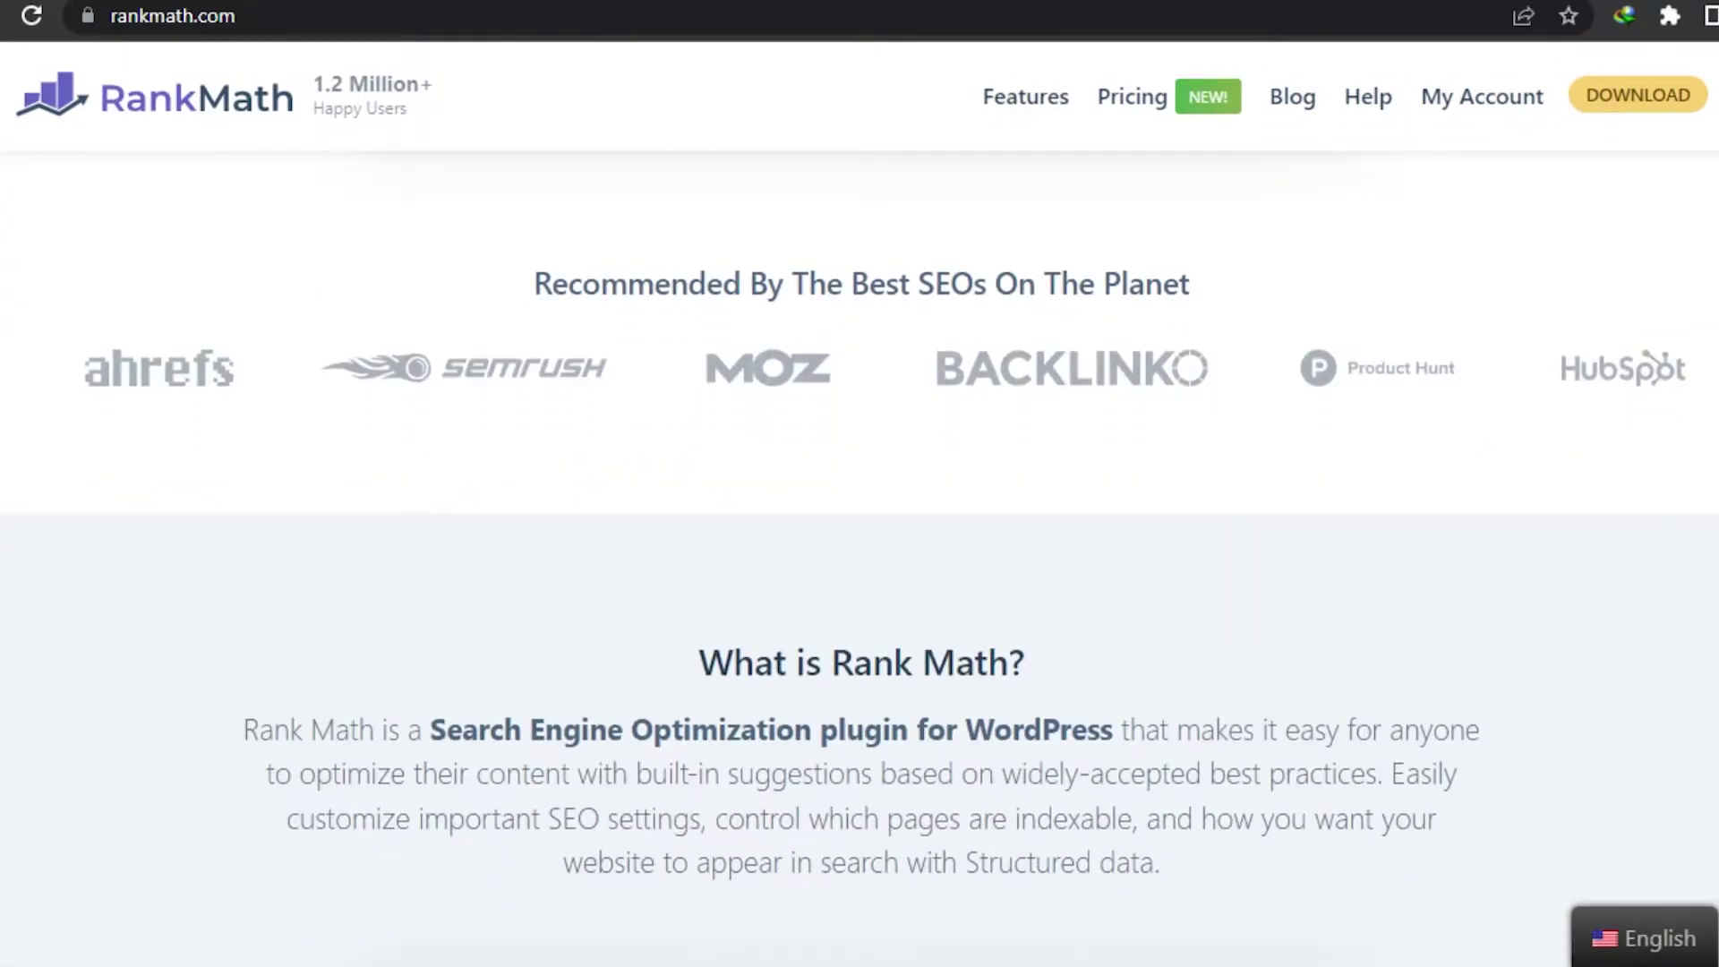
{"action": "scroll", "coordinate": [859, 537], "scroll_direction": "down", "scroll_amount": 10}
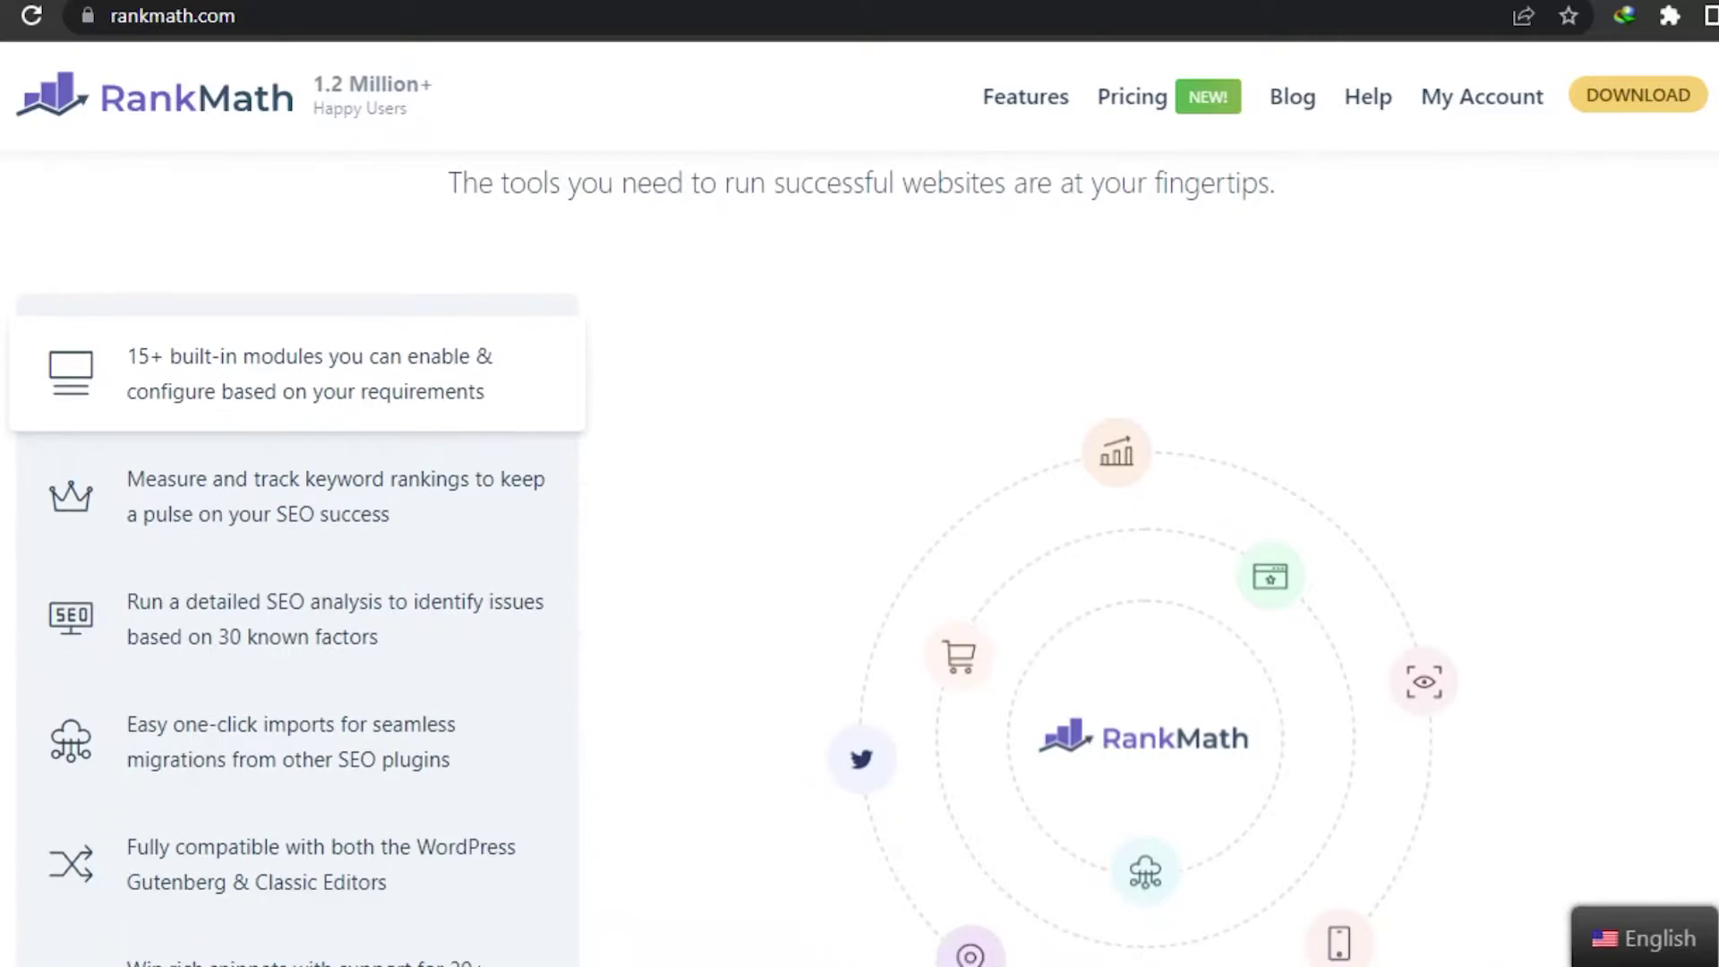
{"action": "scroll", "coordinate": [860, 538], "scroll_direction": "down", "scroll_amount": 10}
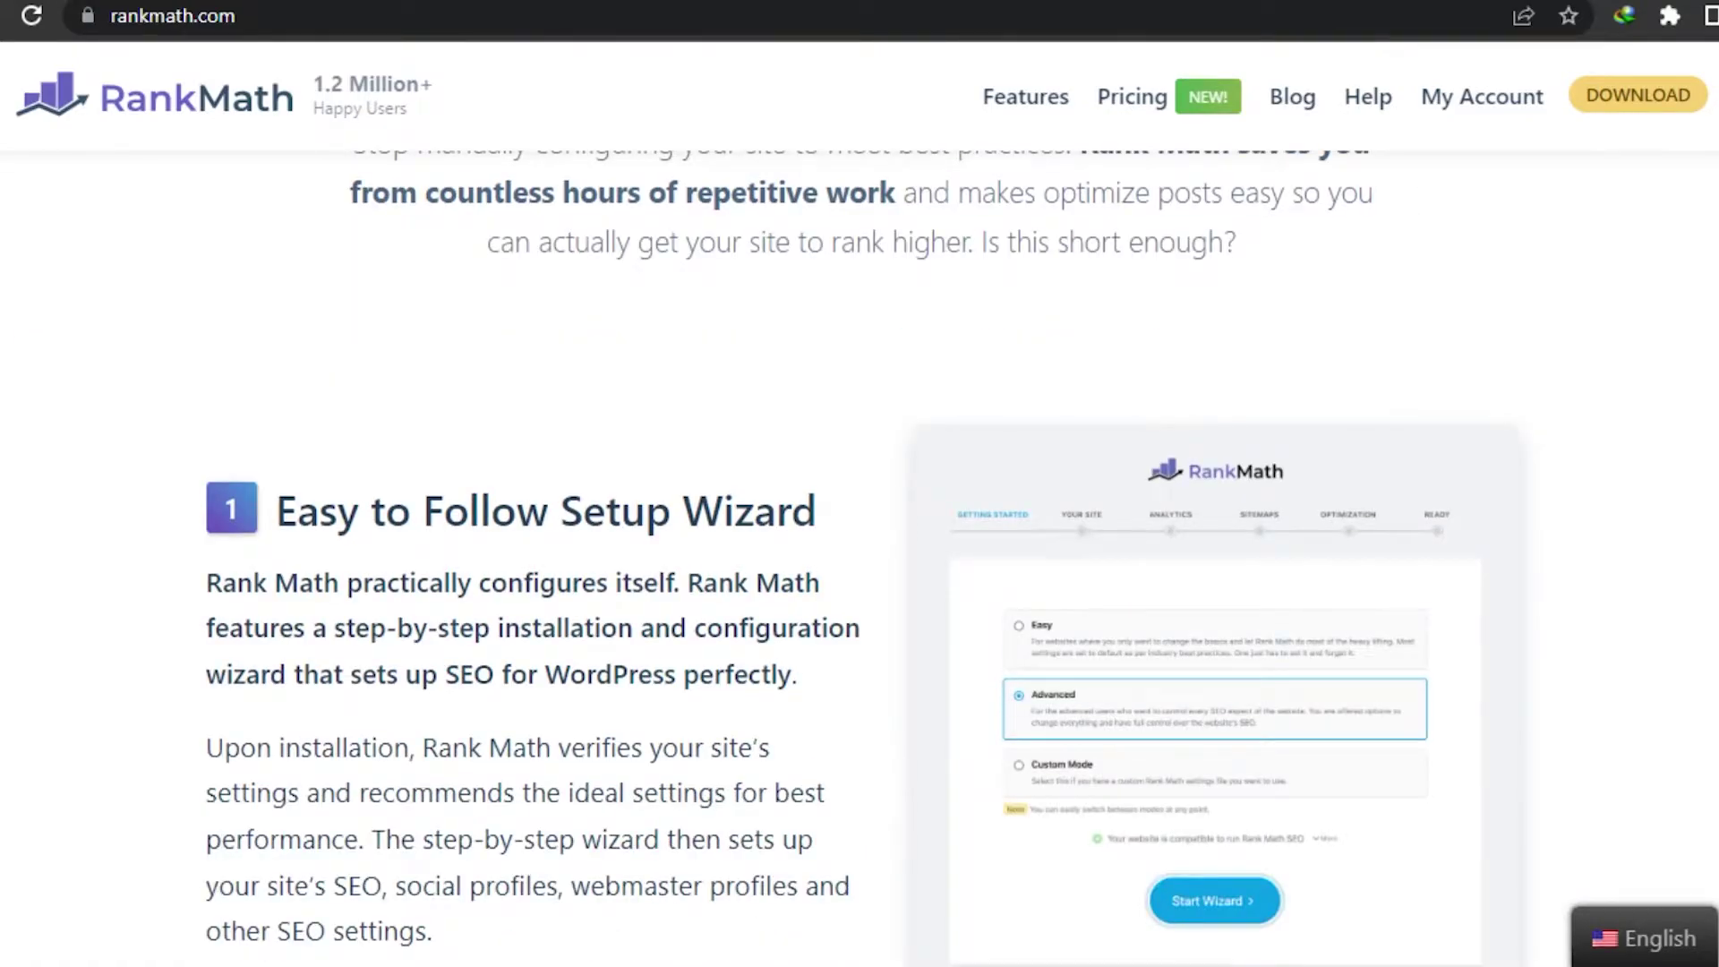
{"action": "scroll", "coordinate": [859, 537], "scroll_direction": "down", "scroll_amount": 12}
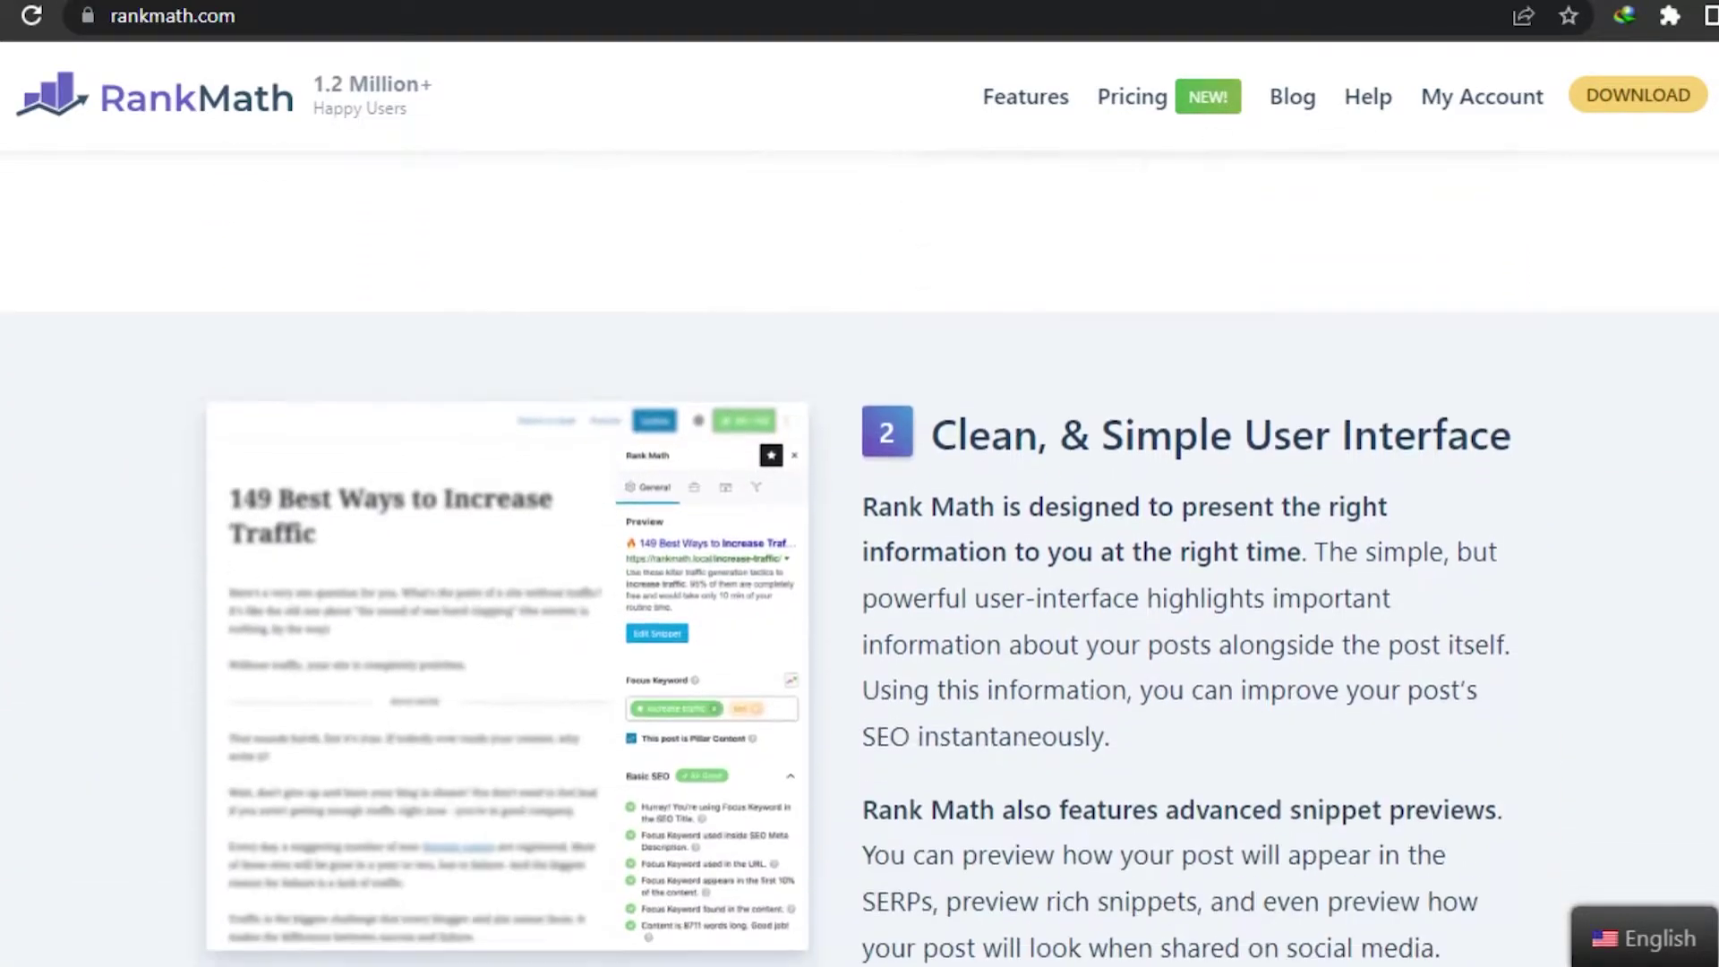
{"action": "scroll", "coordinate": [861, 538], "scroll_direction": "down", "scroll_amount": 15}
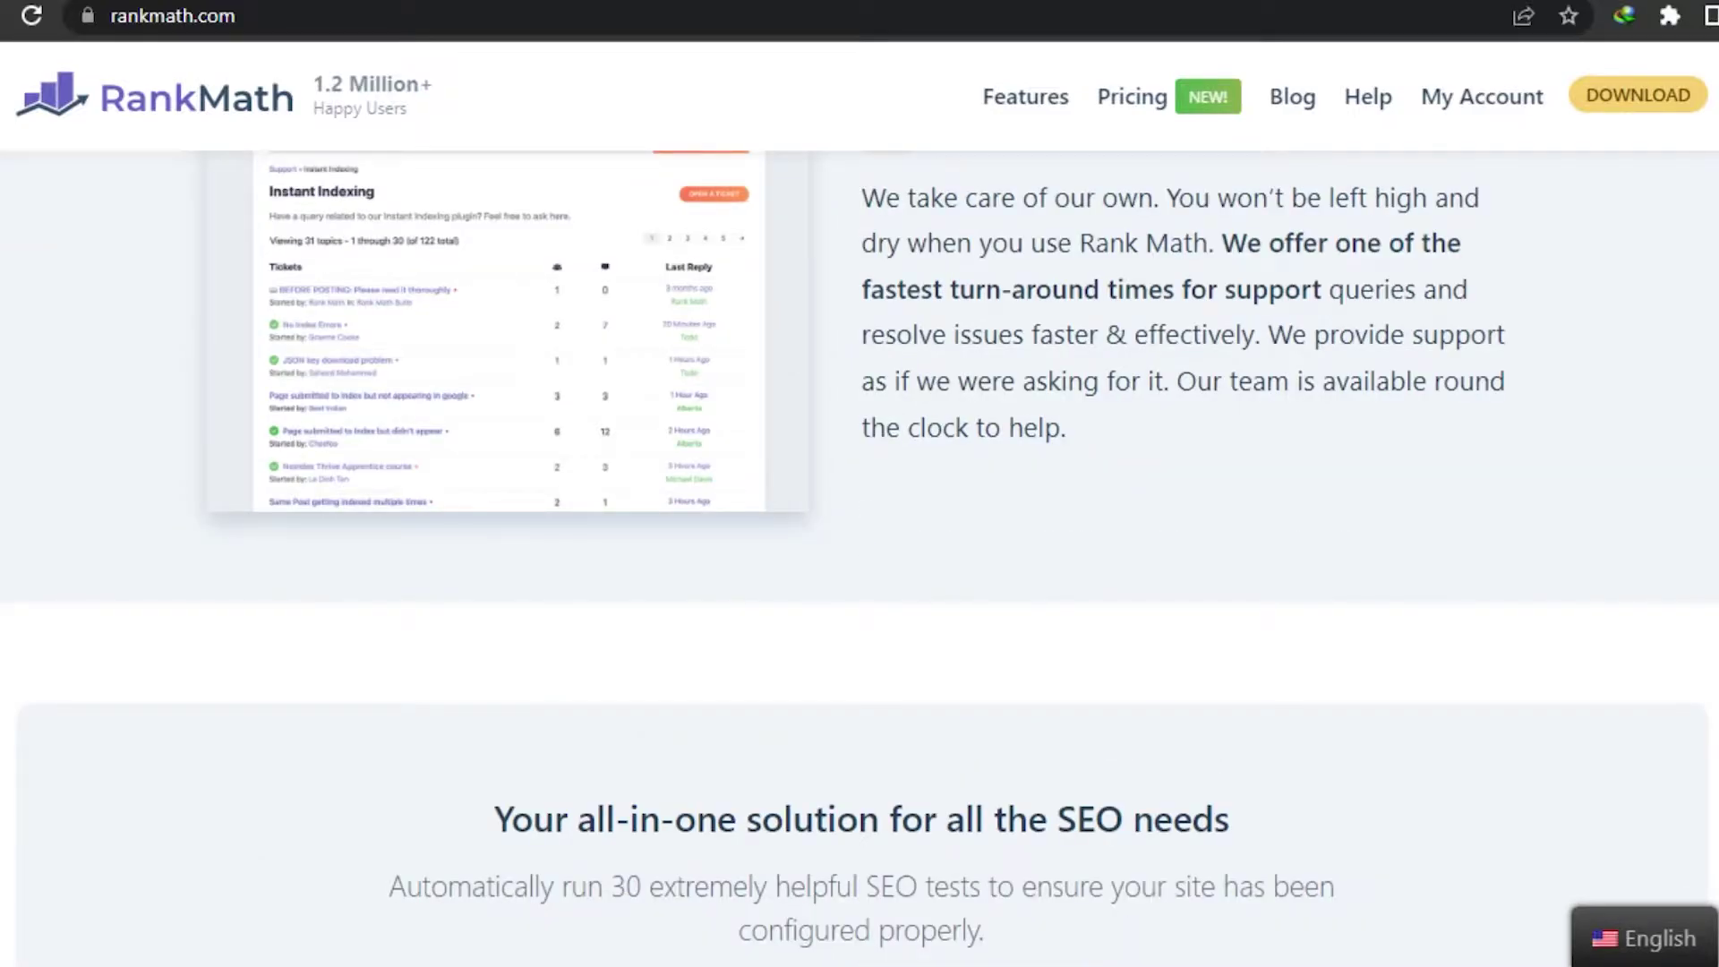
{"action": "scroll", "coordinate": [860, 537], "scroll_direction": "up", "scroll_amount": 13}
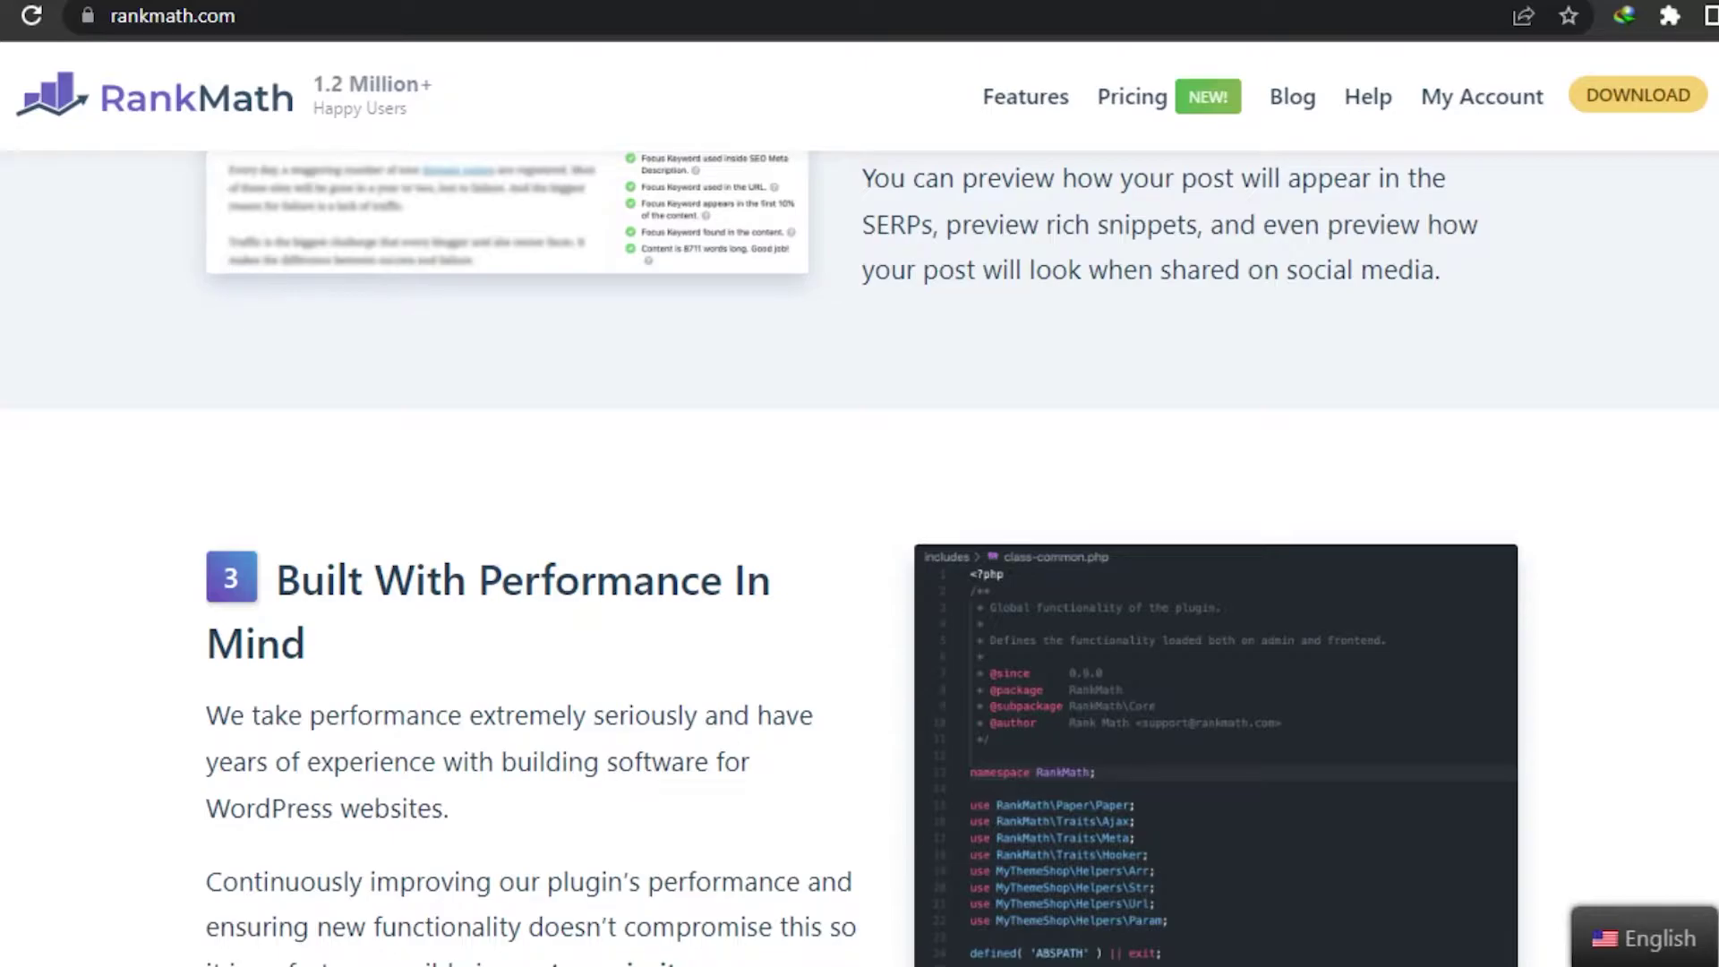
{"action": "scroll", "coordinate": [861, 555], "scroll_direction": "up", "scroll_amount": 10}
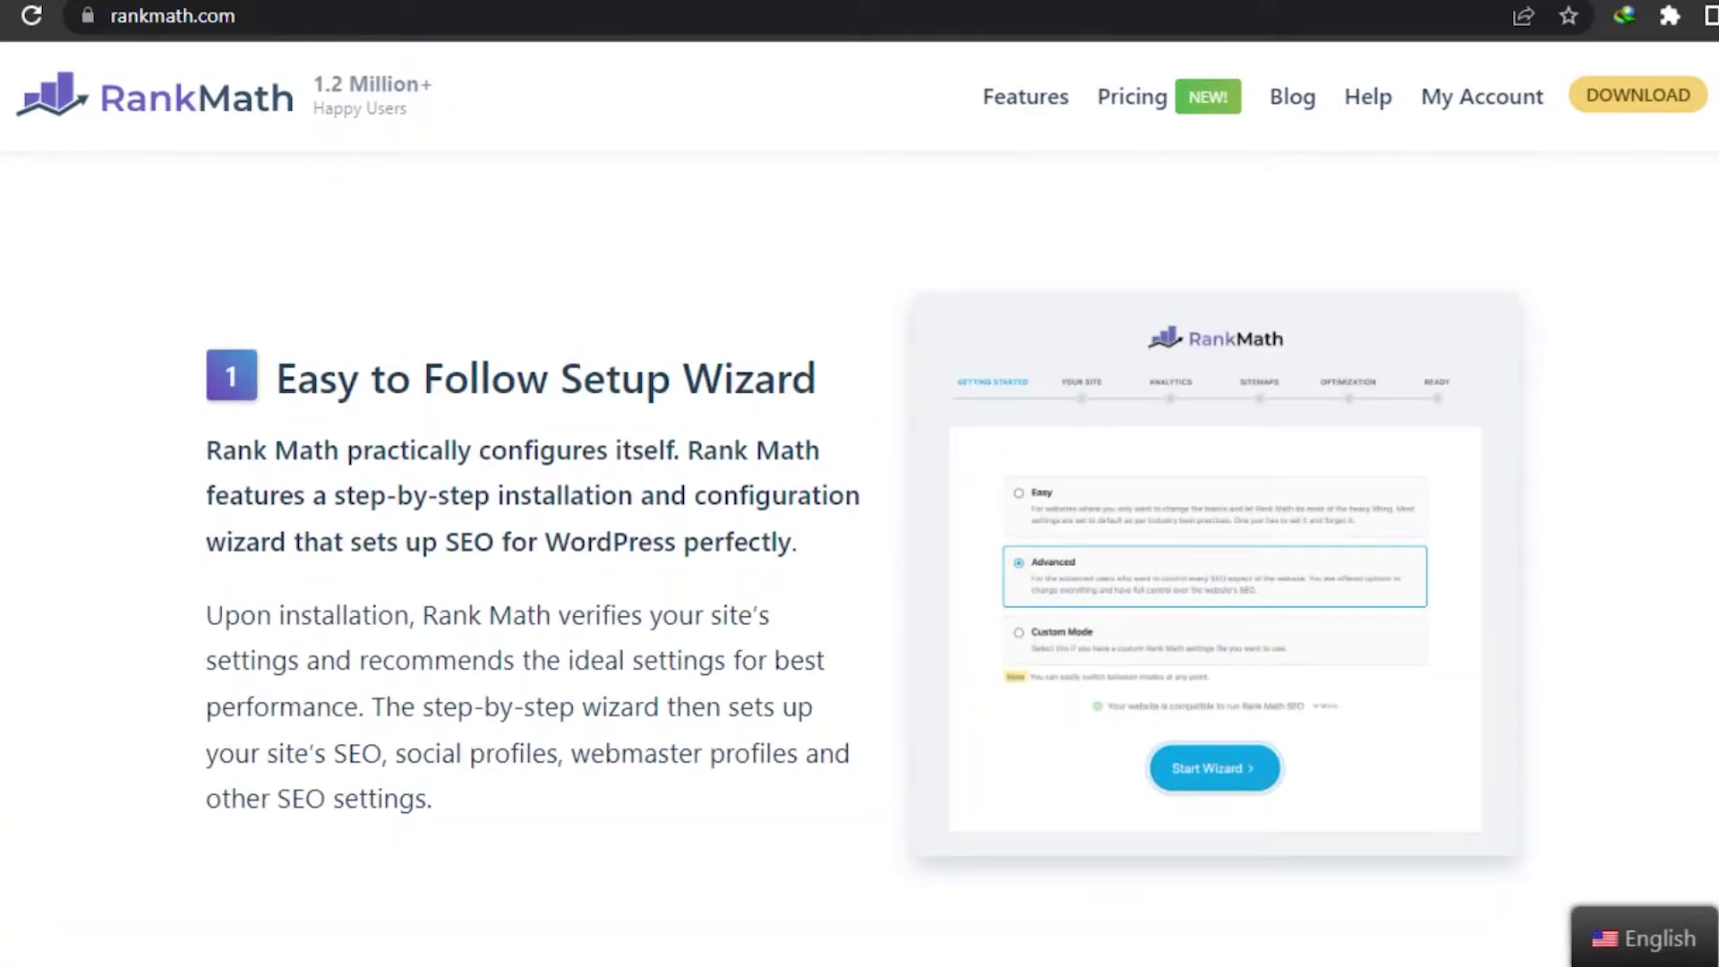
{"action": "scroll", "coordinate": [860, 554], "scroll_direction": "up", "scroll_amount": 20}
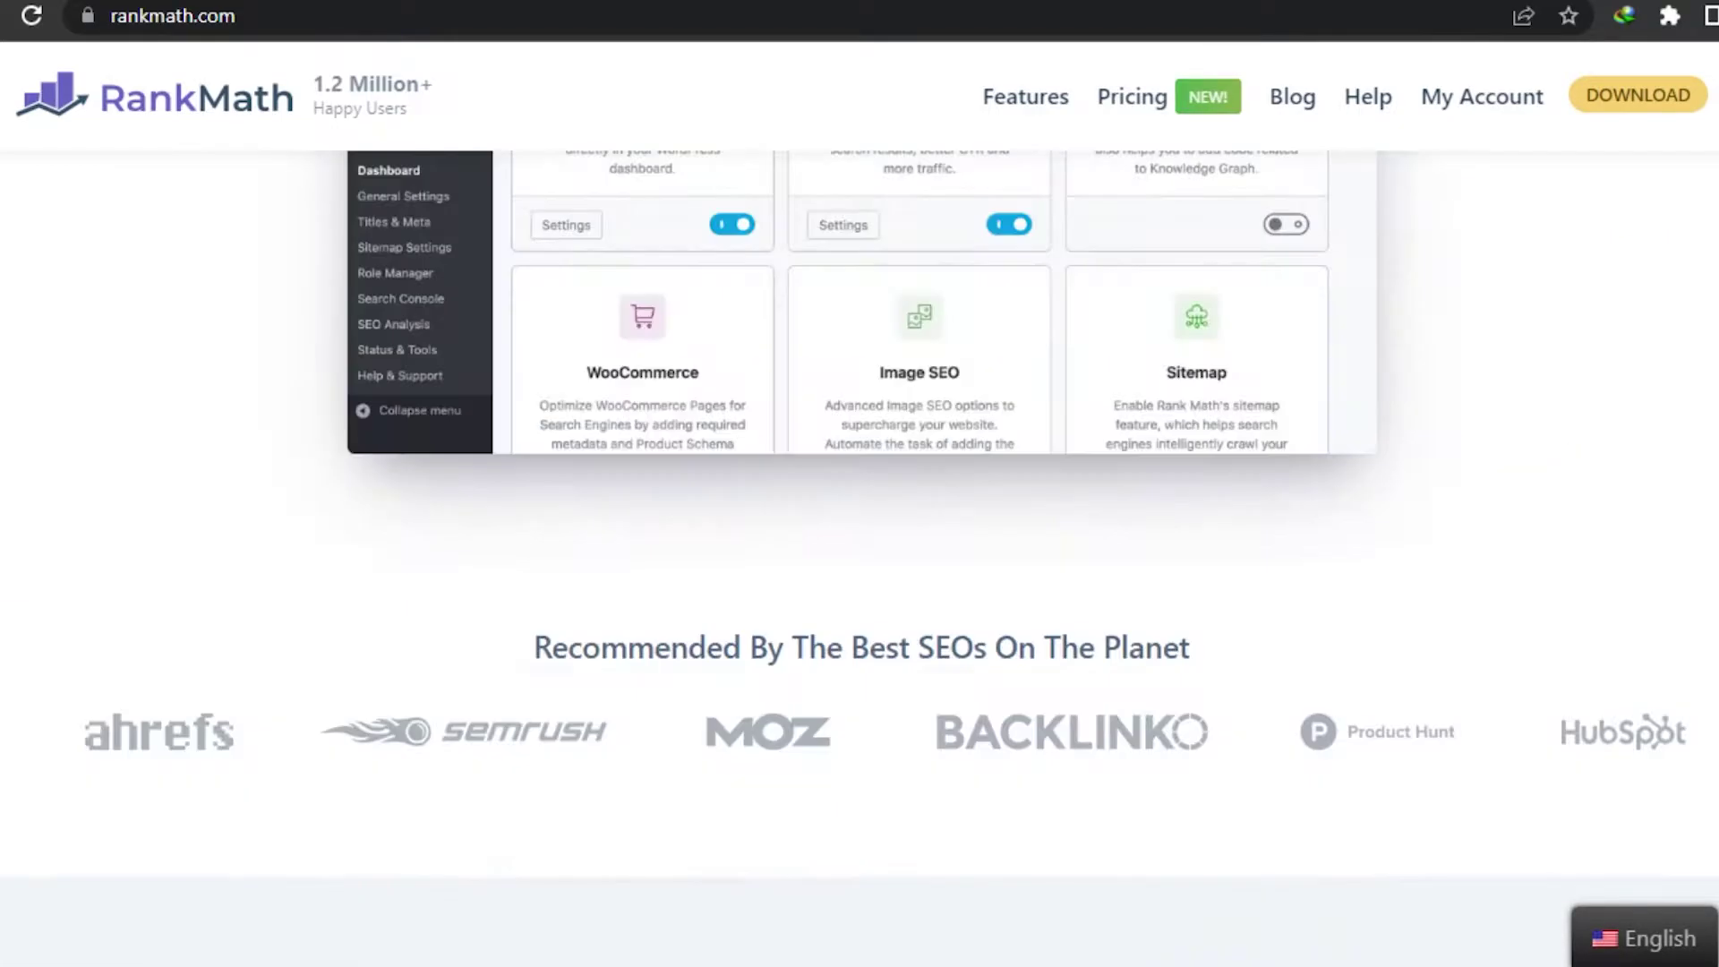
{"action": "scroll", "coordinate": [859, 554], "scroll_direction": "up", "scroll_amount": 10}
{"action": "mouse_move", "coordinate": [1048, 134]}
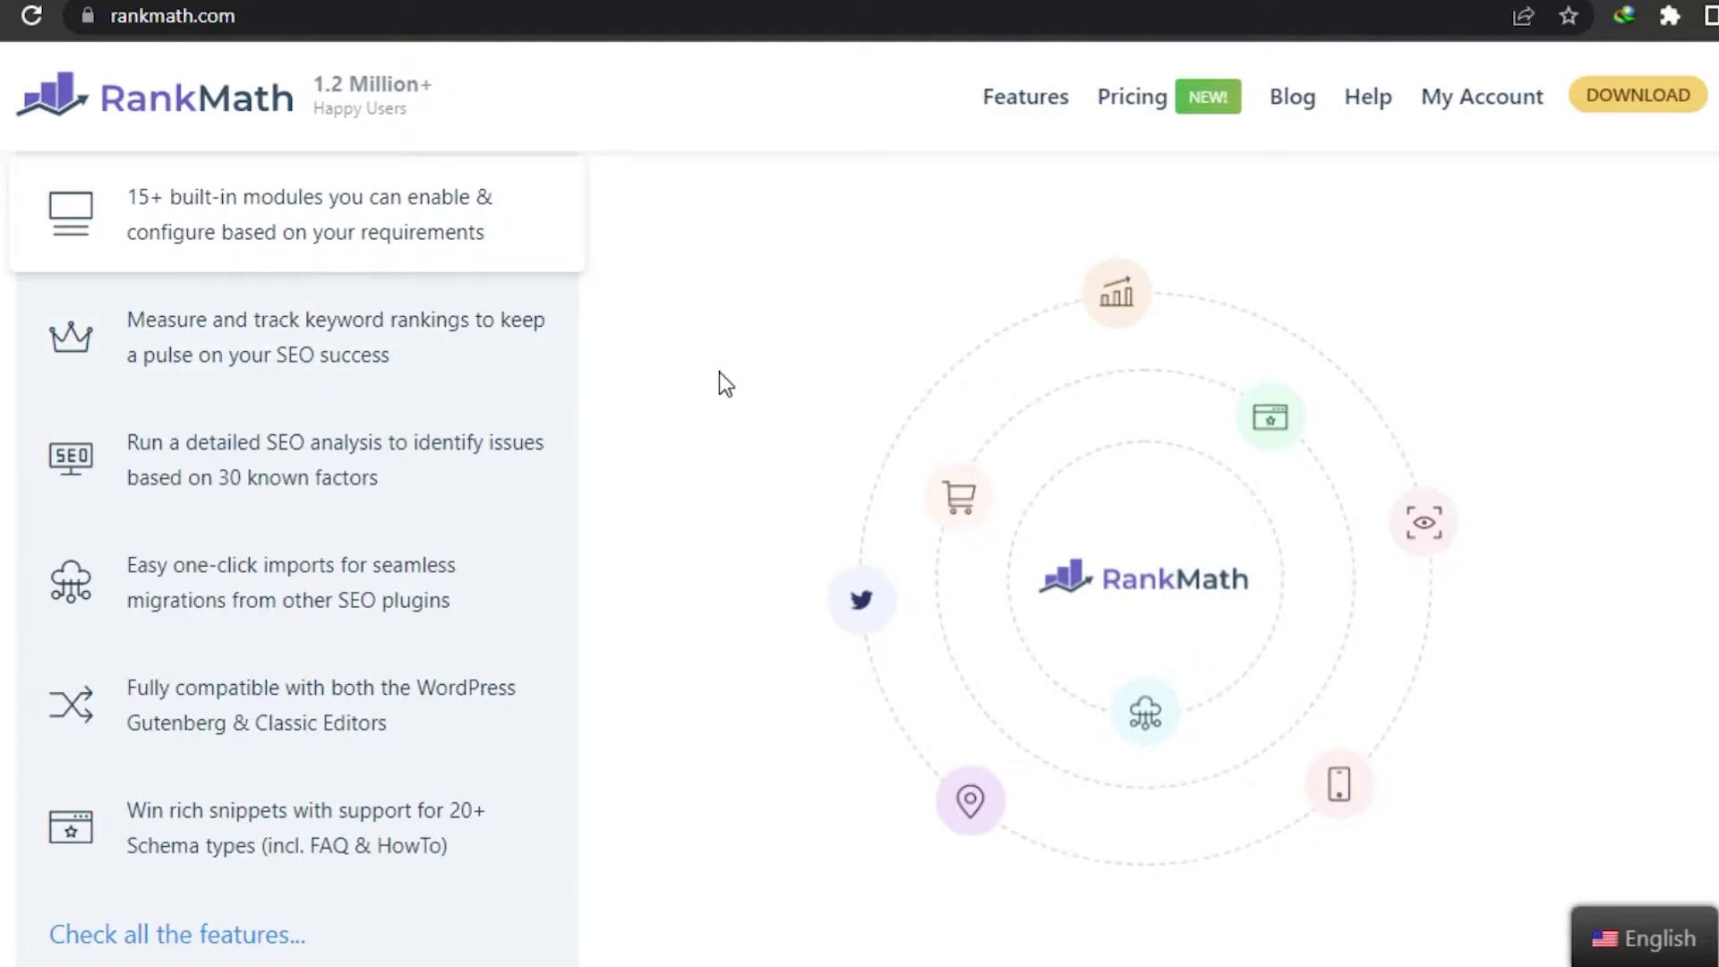
{"action": "scroll", "coordinate": [718, 385], "scroll_direction": "down", "scroll_amount": 20}
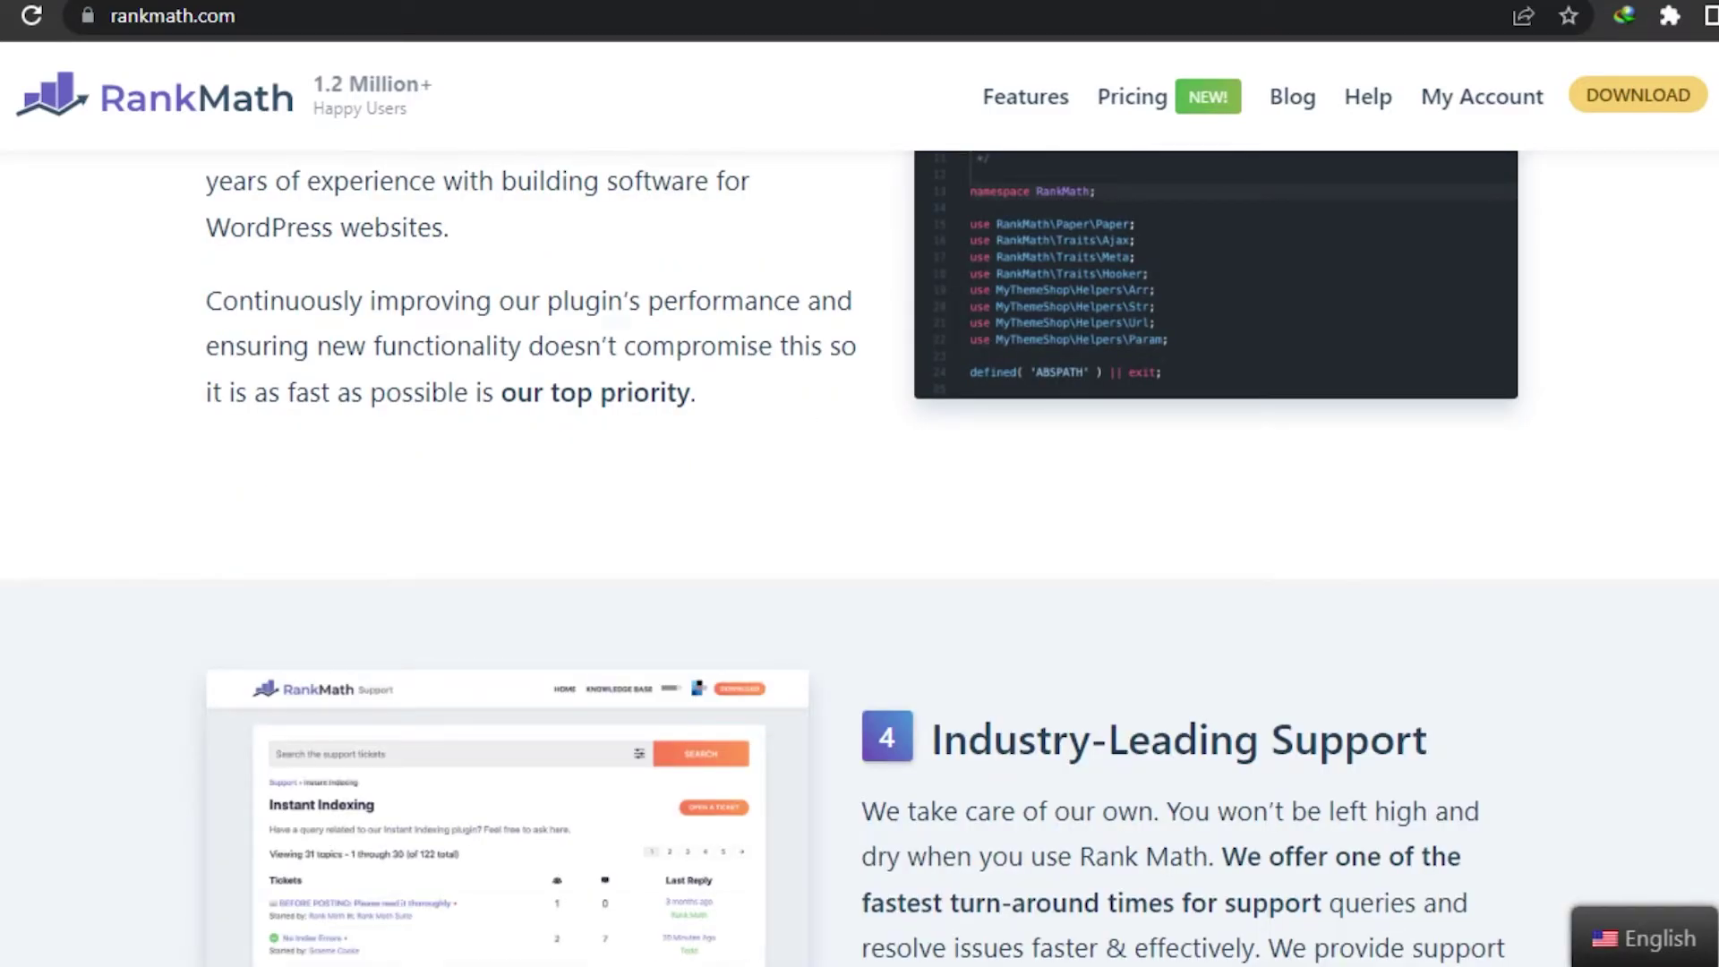
{"action": "scroll", "coordinate": [860, 537], "scroll_direction": "down", "scroll_amount": 10}
{"action": "scroll", "coordinate": [861, 537], "scroll_direction": "up", "scroll_amount": 3}
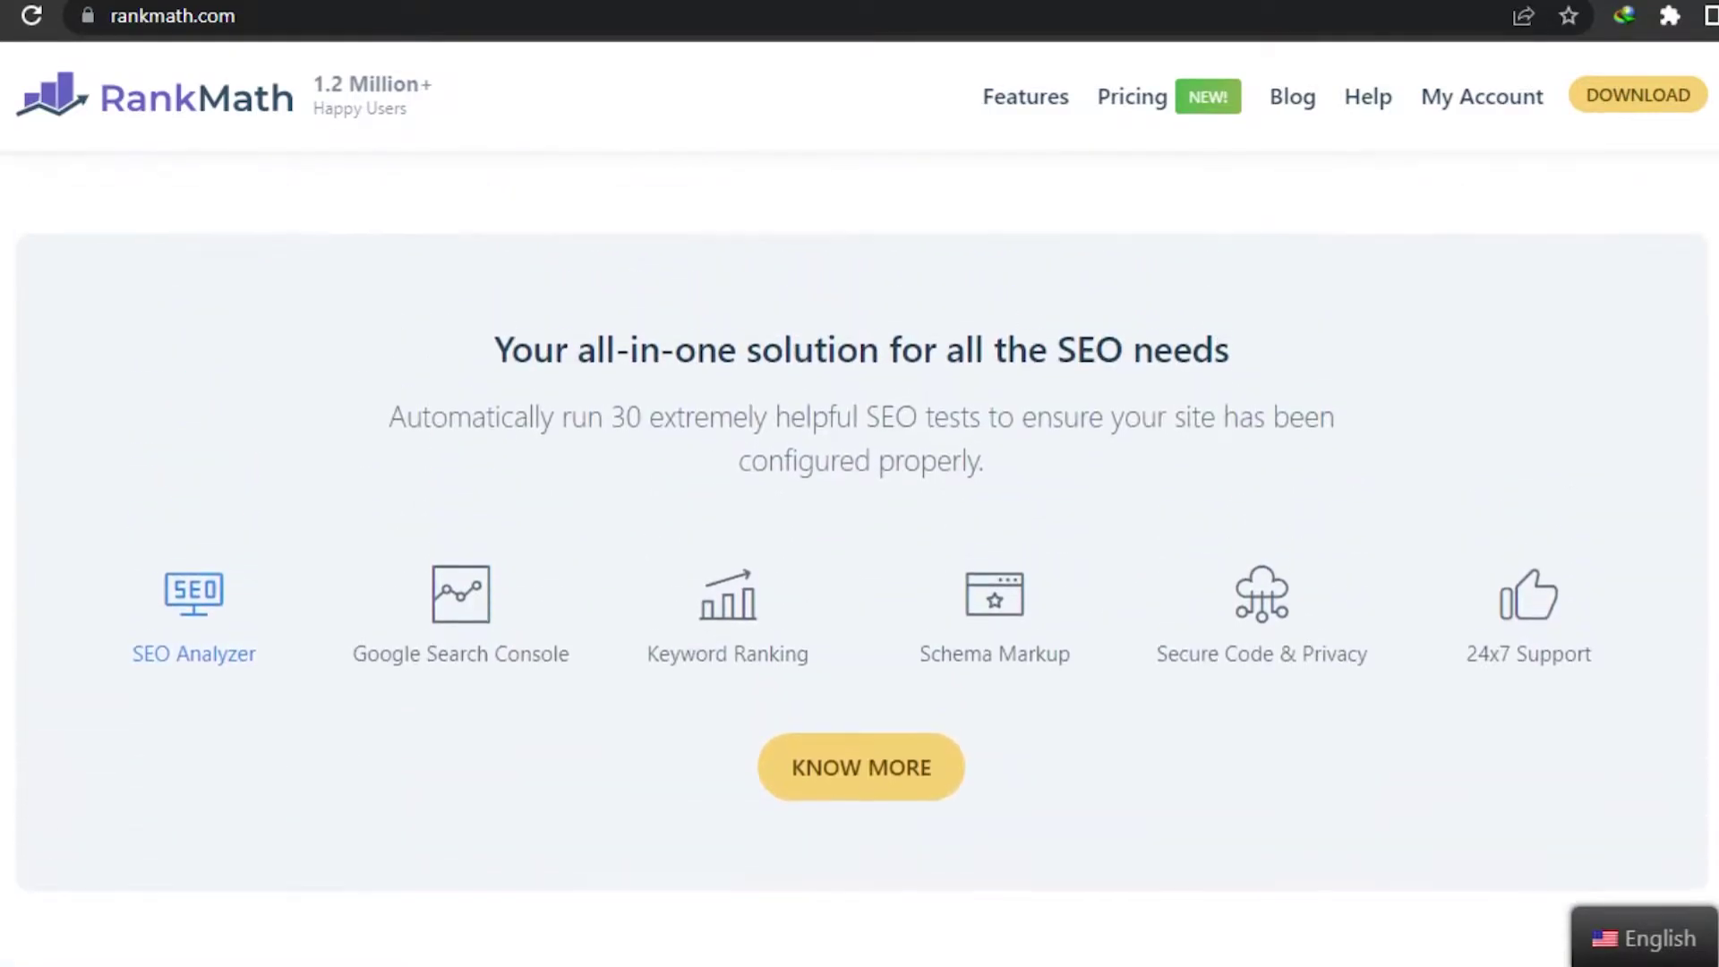
{"action": "scroll", "coordinate": [859, 537], "scroll_direction": "up", "scroll_amount": 15}
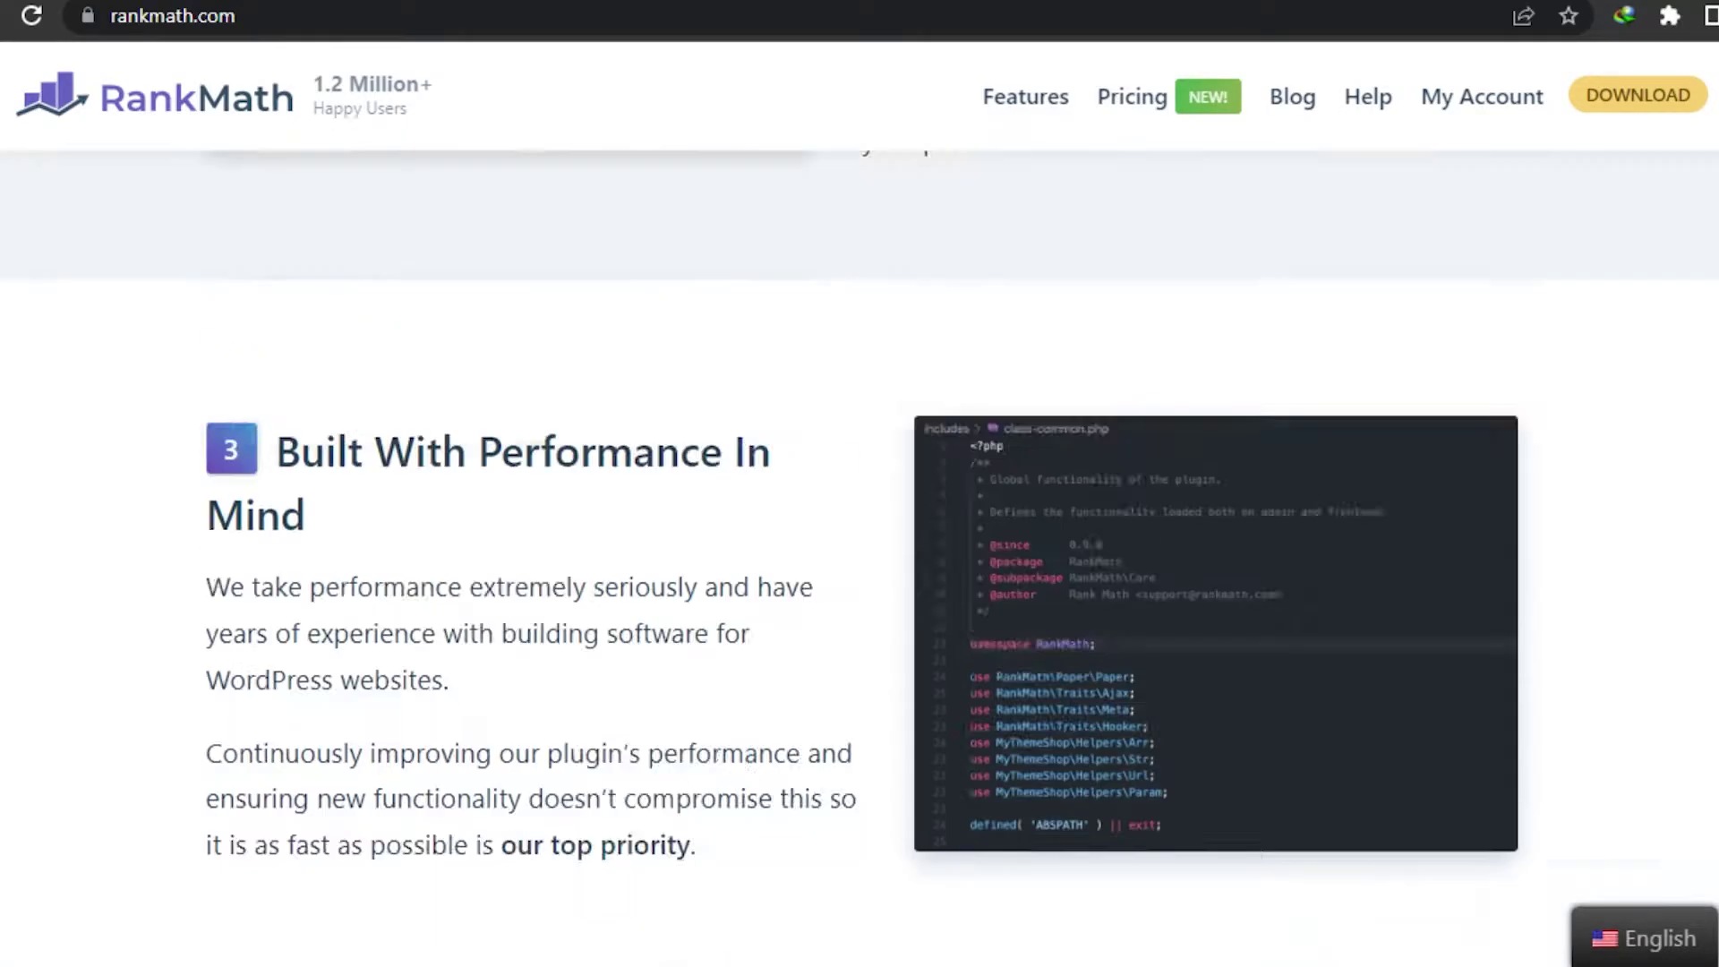
{"action": "scroll", "coordinate": [860, 537], "scroll_direction": "up", "scroll_amount": 8}
{"action": "scroll", "coordinate": [860, 558], "scroll_direction": "up", "scroll_amount": 20}
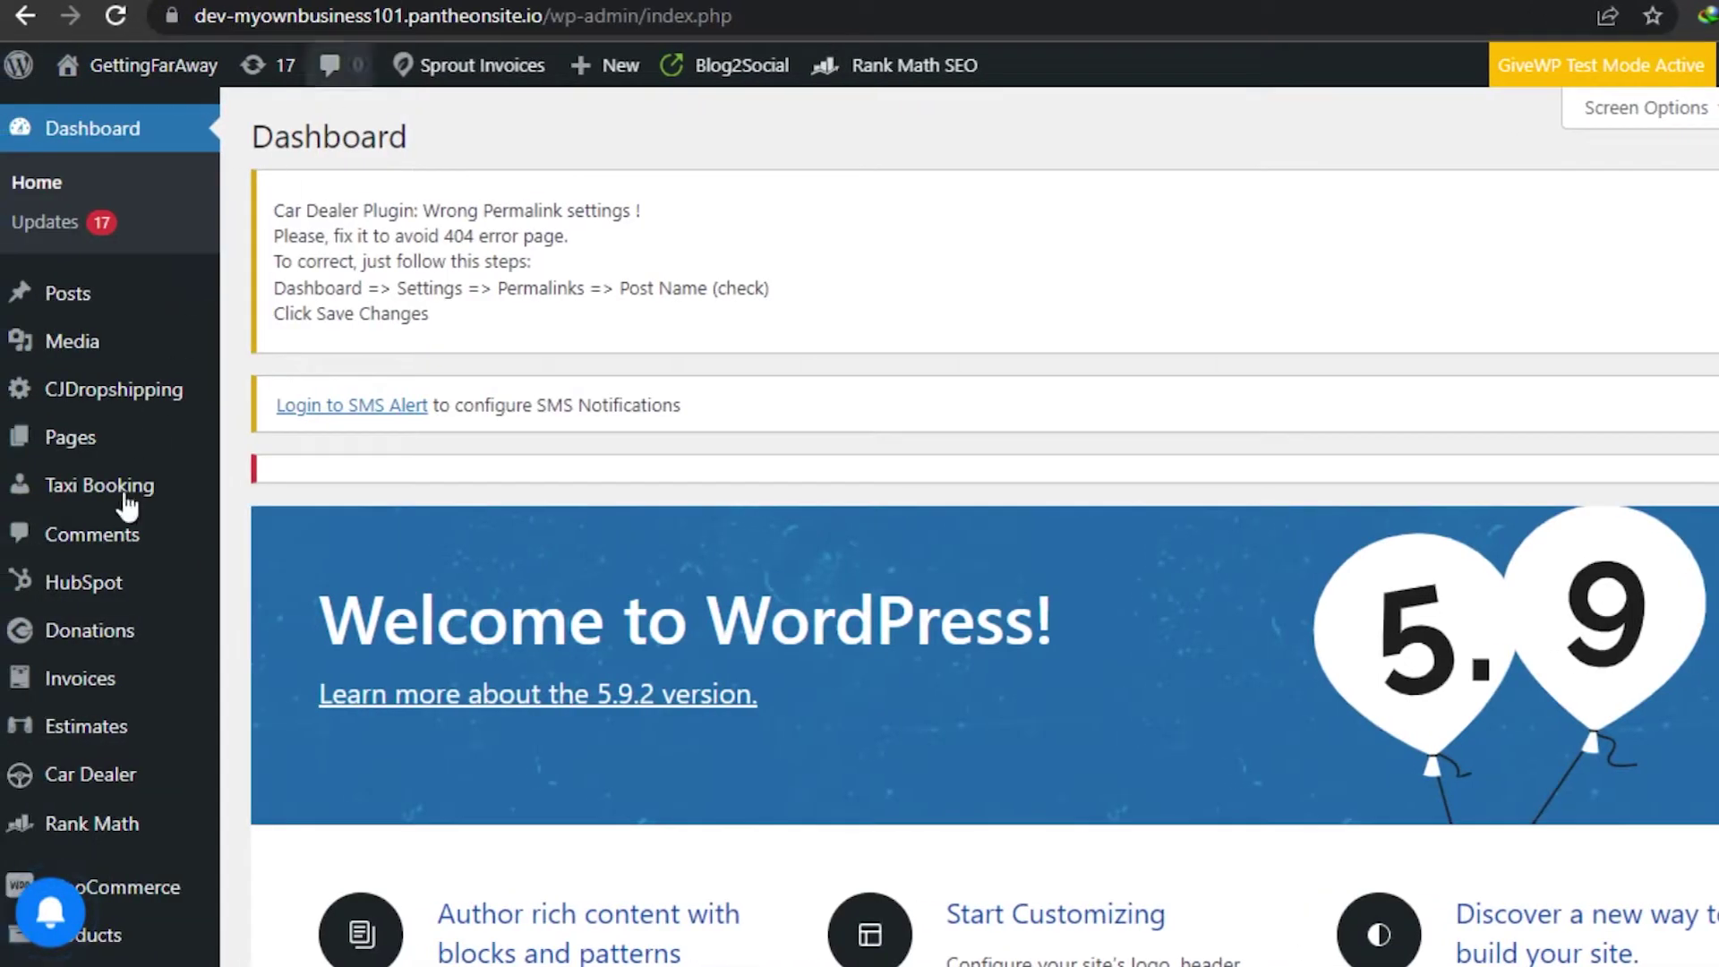
Step: Search Plugins > Add New for 'rankmath' to find the active Rank Math SEO plugin
{"action": "mouse_move", "coordinate": [470, 67]}
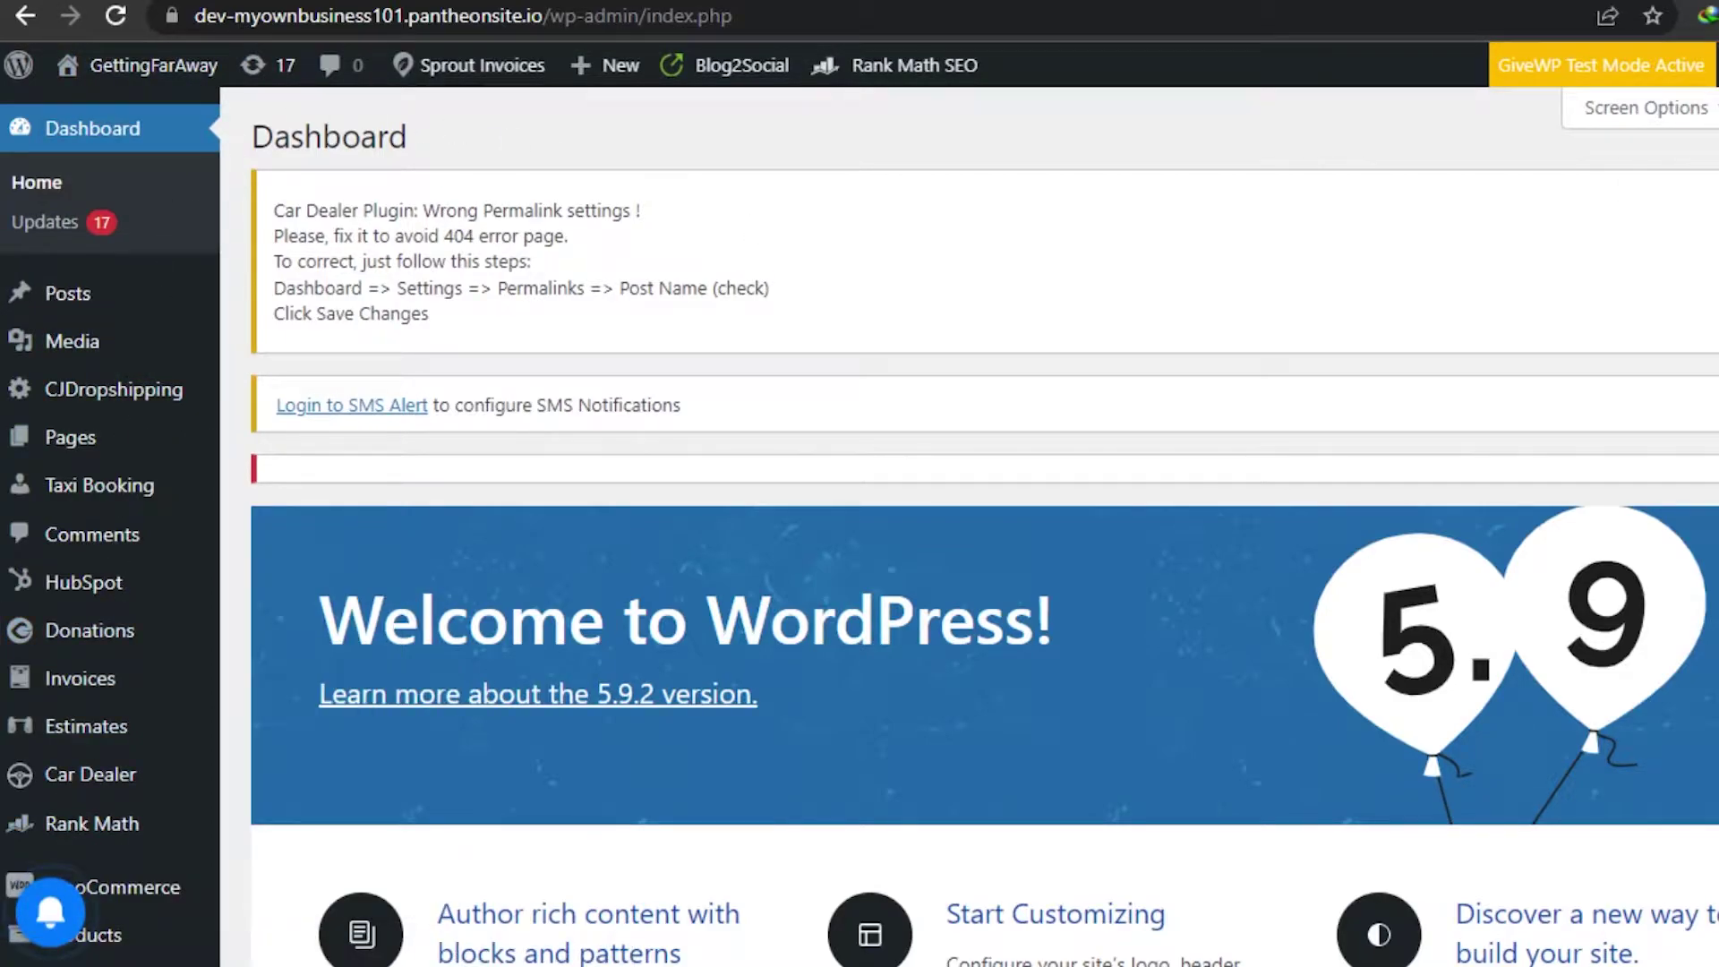
{"action": "scroll", "coordinate": [984, 527], "scroll_direction": "down", "scroll_amount": 5}
{"action": "mouse_move", "coordinate": [80, 689]}
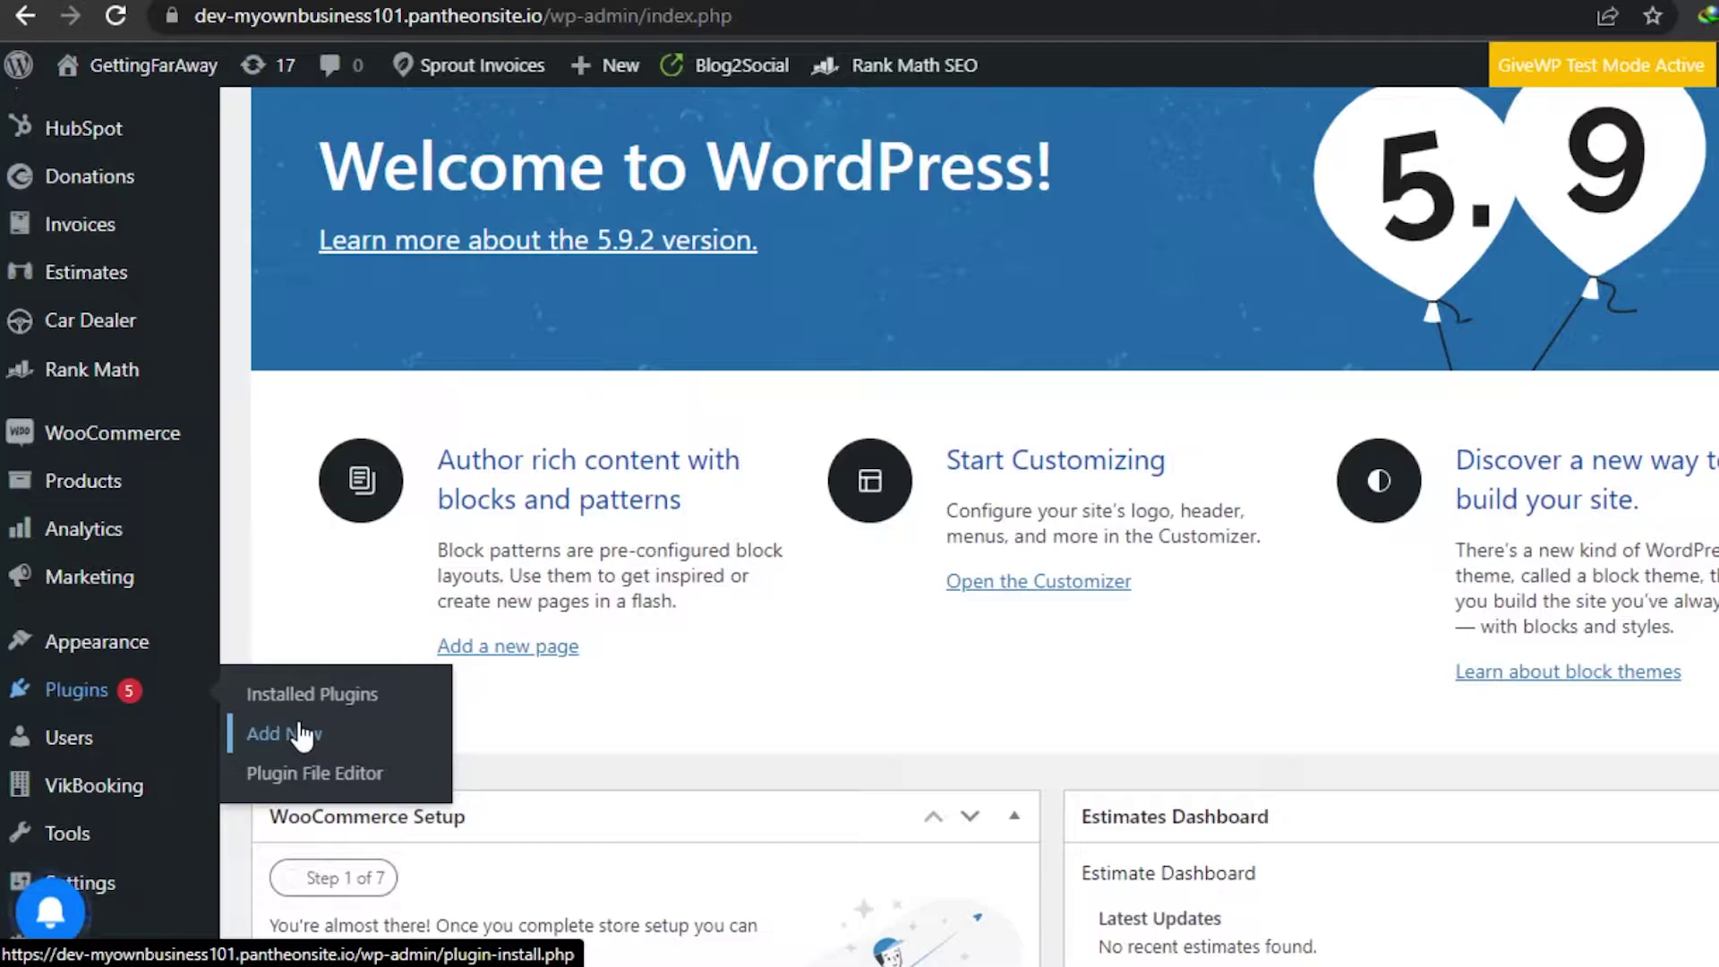
{"action": "left_click", "coordinate": [302, 736]}
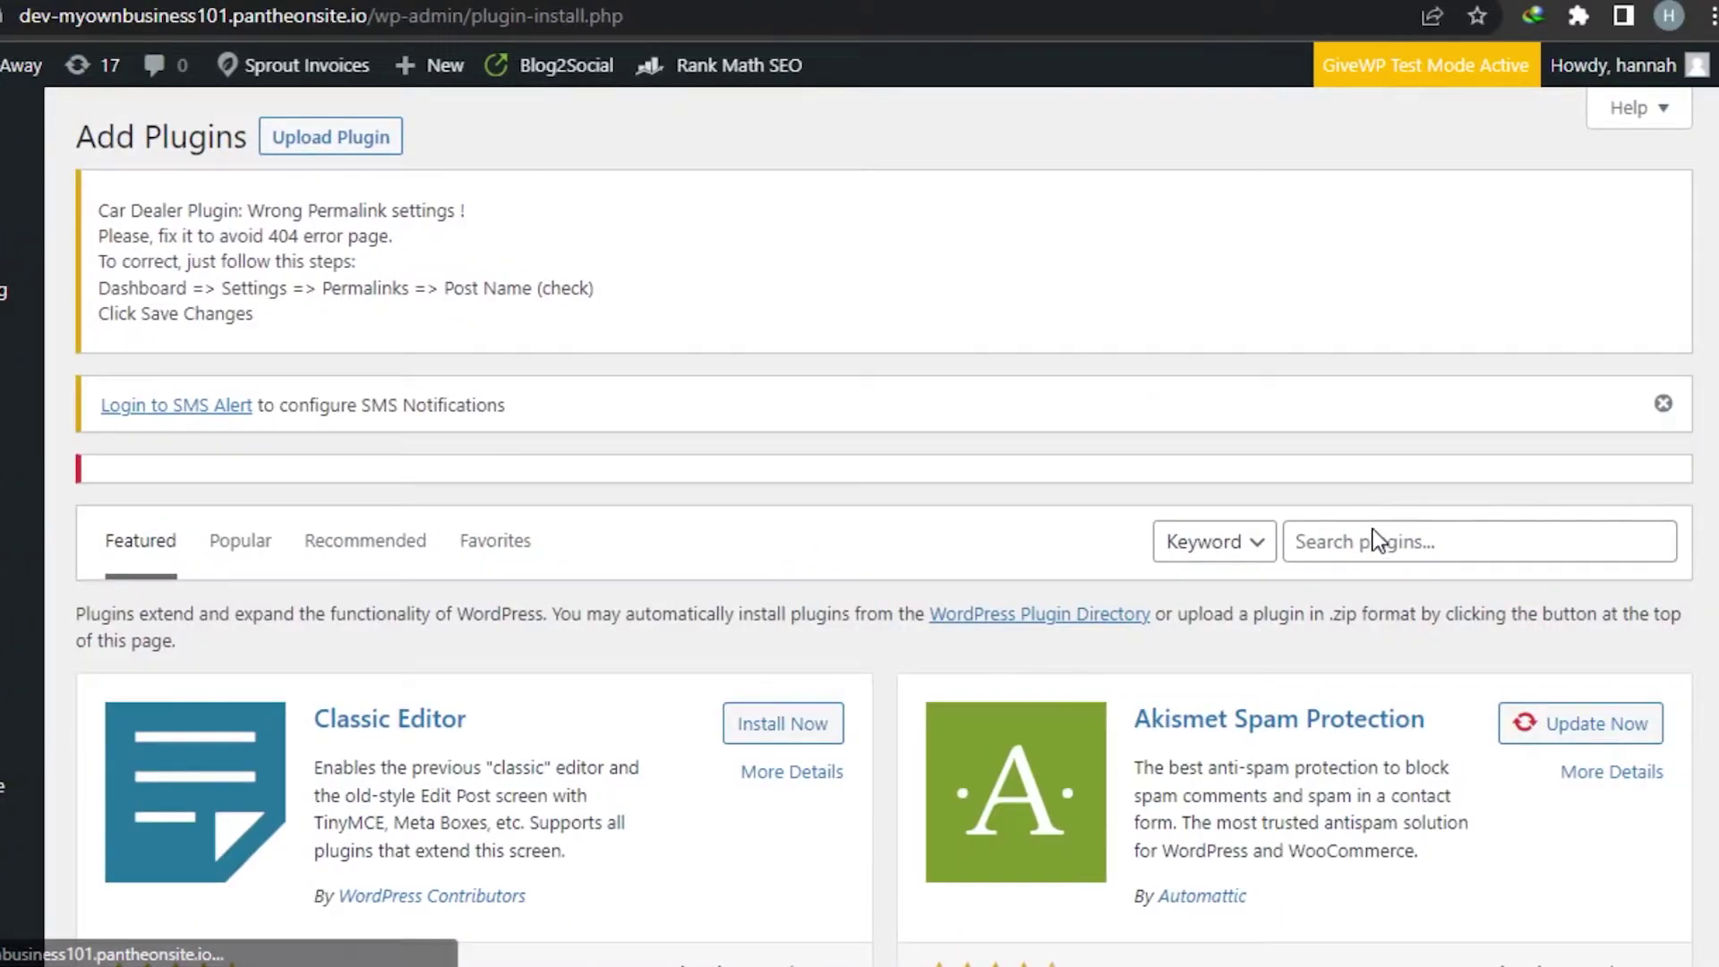
{"action": "left_click", "coordinate": [1374, 535]}
{"action": "type", "text": "rankmath"}
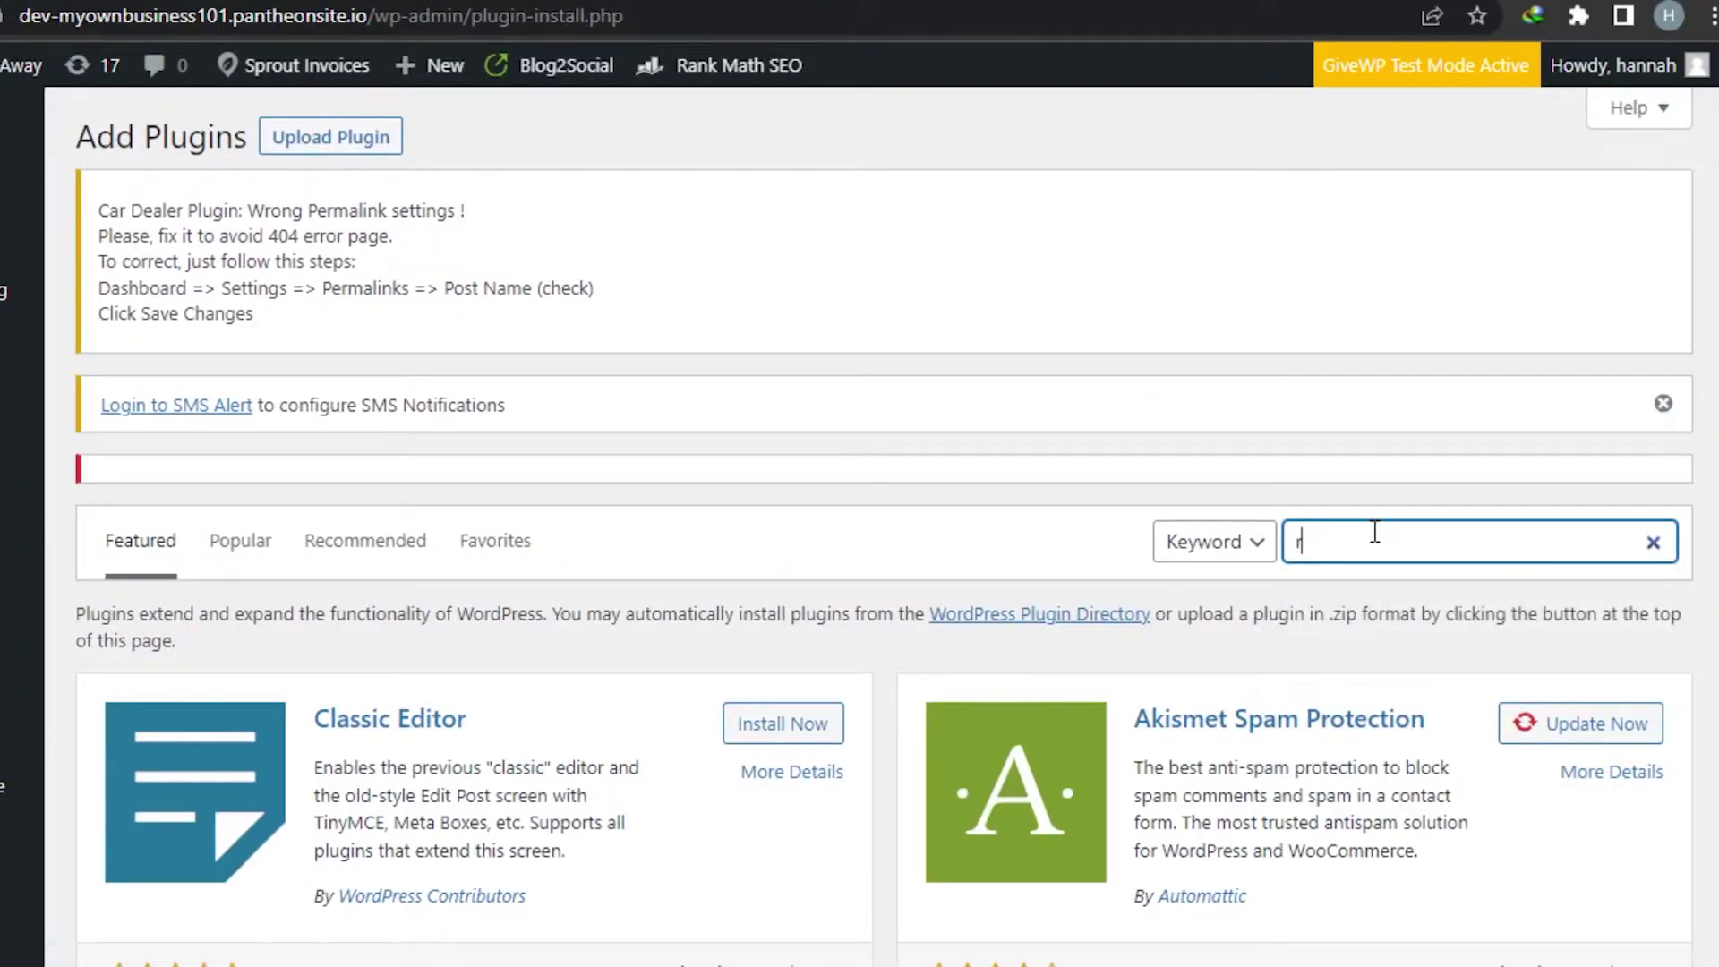
{"action": "scroll", "coordinate": [544, 356], "scroll_direction": "down", "scroll_amount": 3}
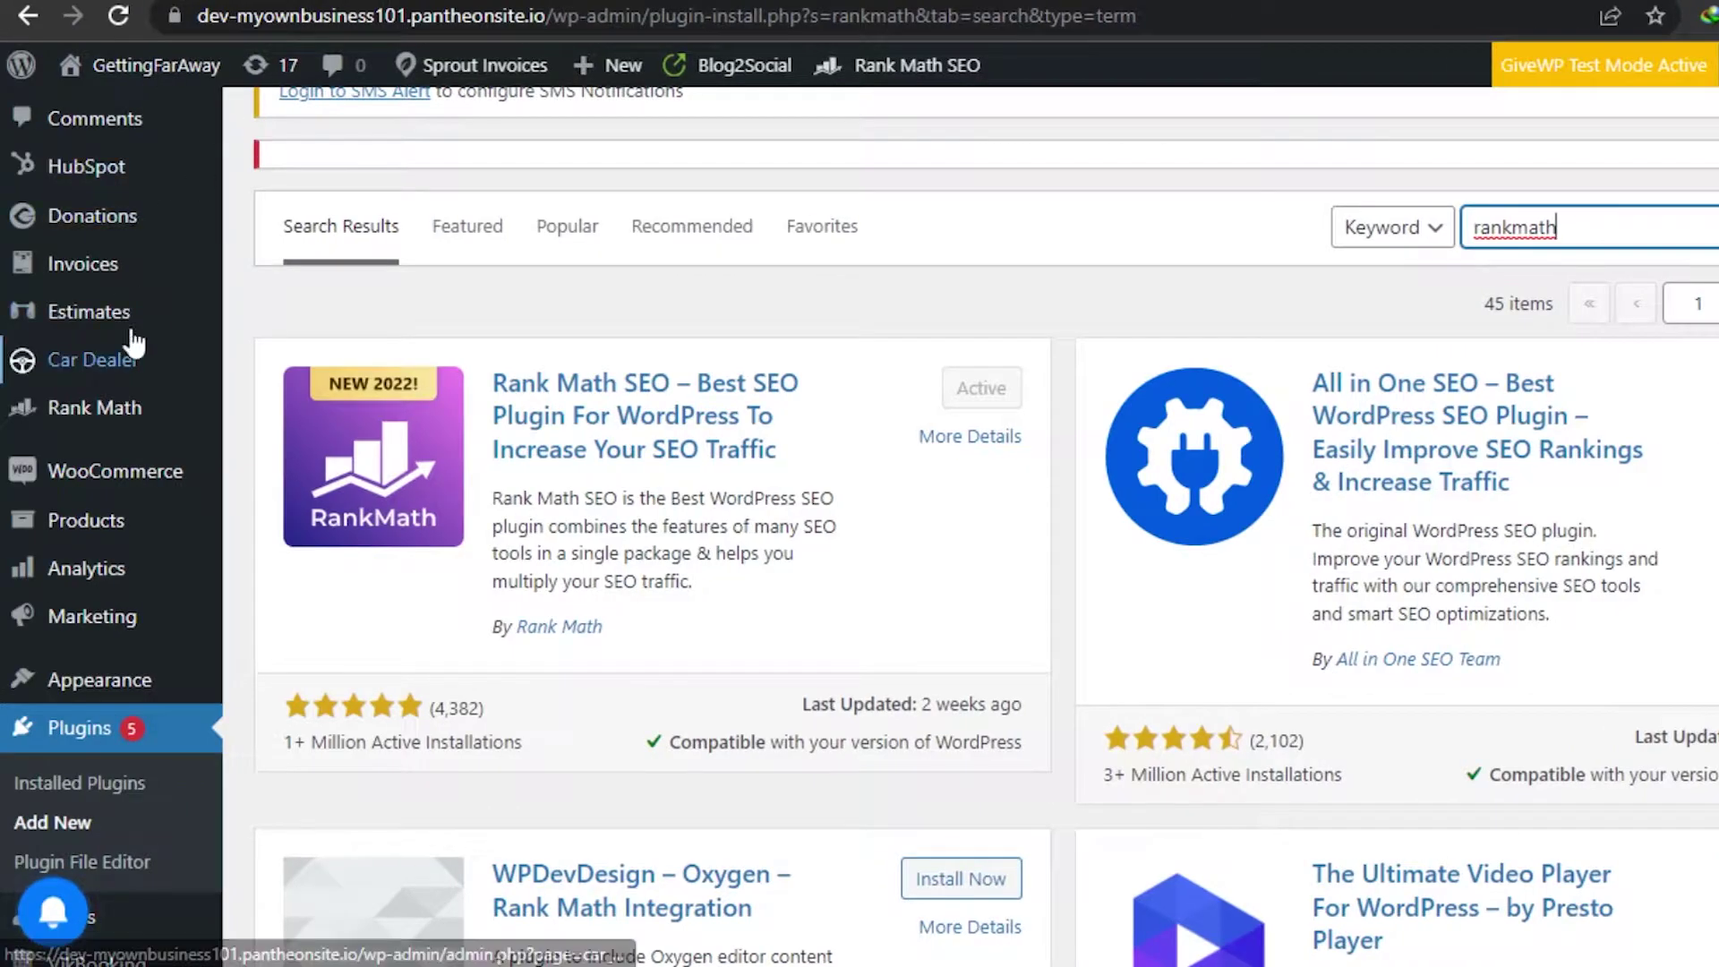
{"action": "mouse_move", "coordinate": [161, 191]}
{"action": "mouse_move", "coordinate": [54, 414]}
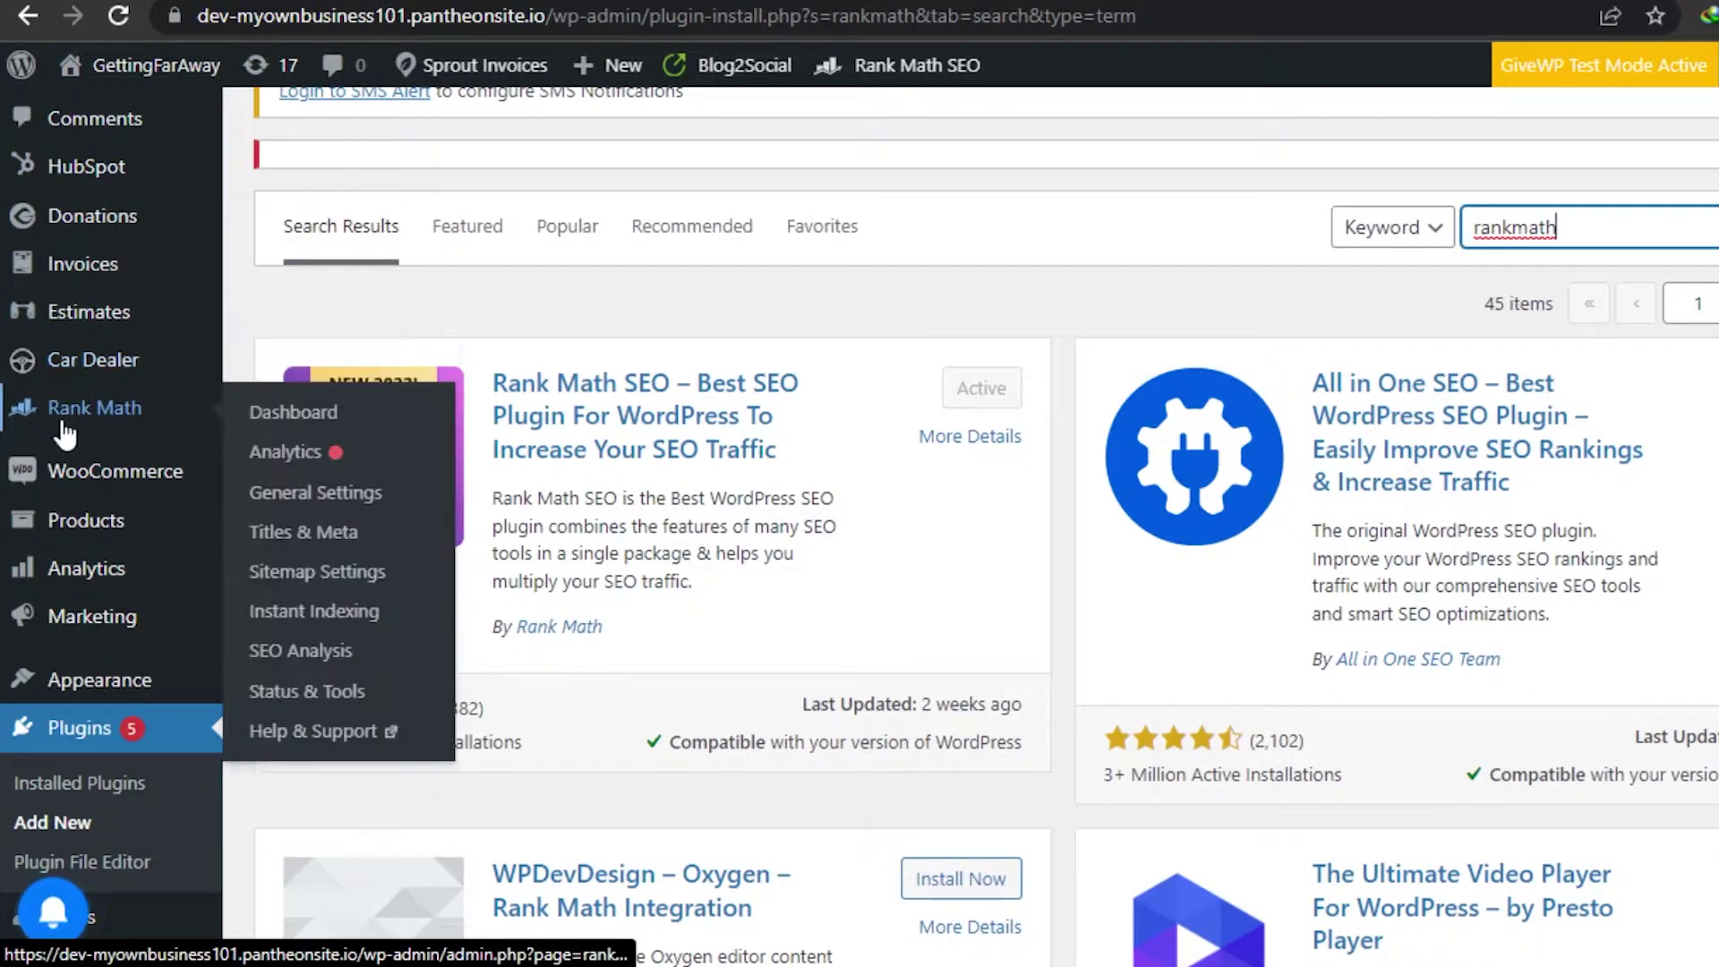
{"action": "left_click", "coordinate": [277, 413]}
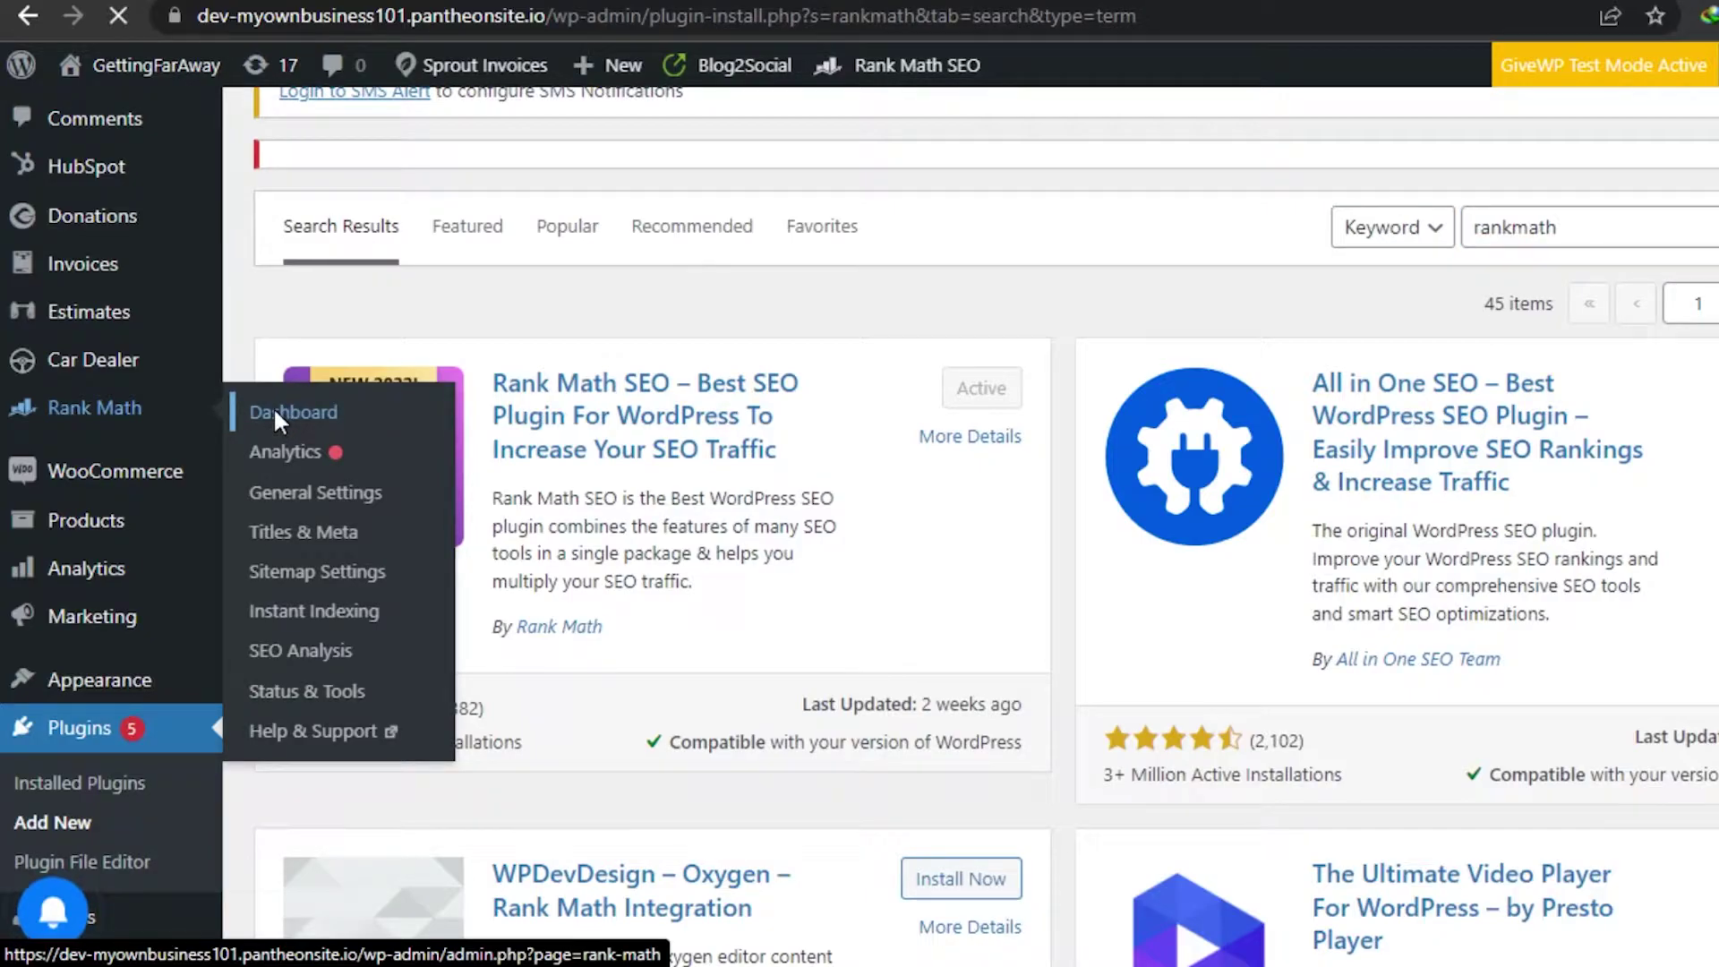
{"action": "scroll", "coordinate": [882, 526], "scroll_direction": "down", "scroll_amount": 10}
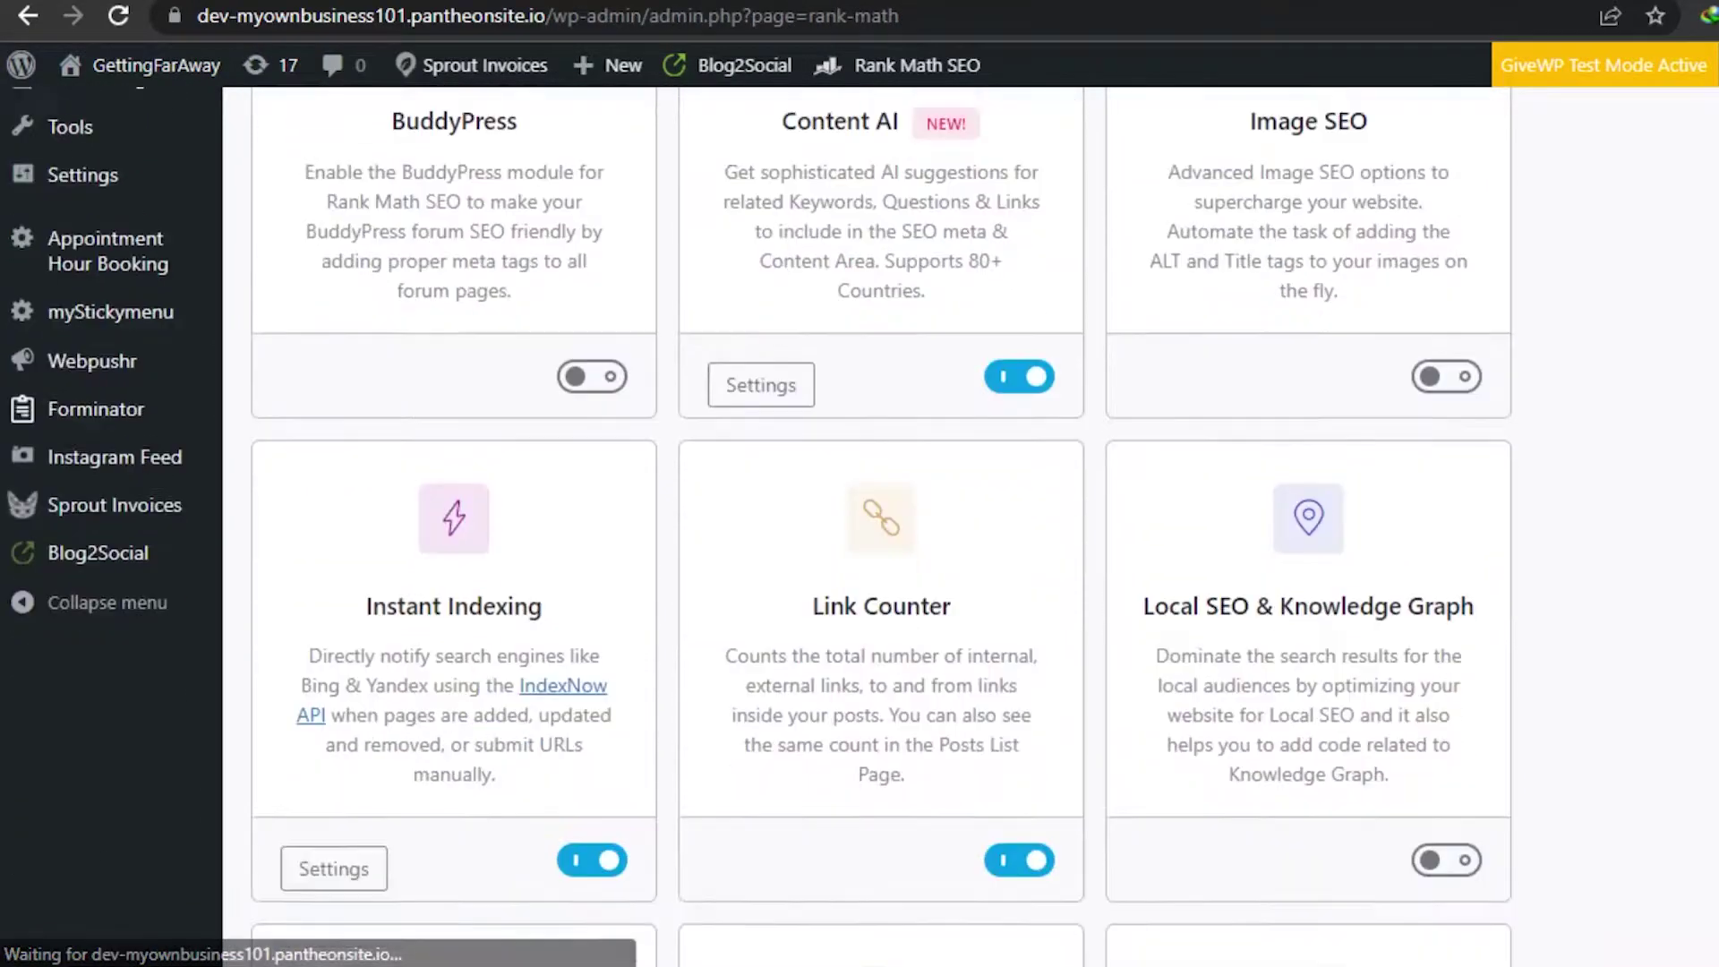
{"action": "scroll", "coordinate": [881, 527], "scroll_direction": "up", "scroll_amount": 10}
{"action": "scroll", "coordinate": [881, 528], "scroll_direction": "down", "scroll_amount": 8}
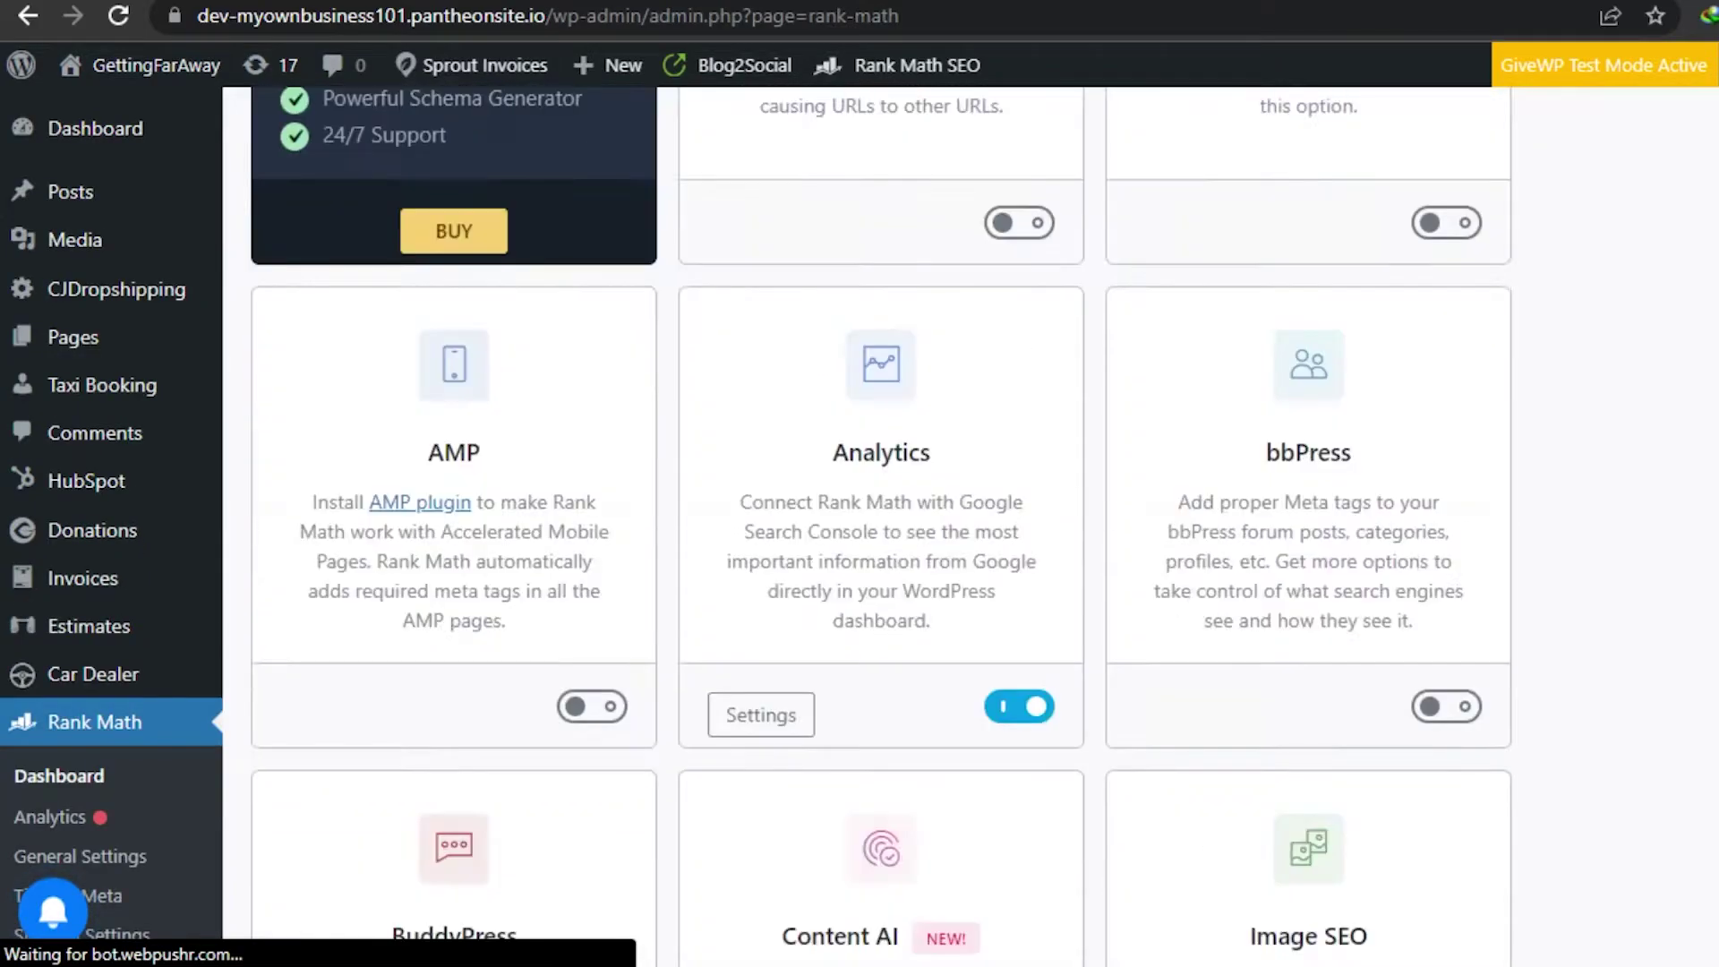
{"action": "scroll", "coordinate": [882, 528], "scroll_direction": "down", "scroll_amount": 8}
{"action": "scroll", "coordinate": [881, 526], "scroll_direction": "up", "scroll_amount": 15}
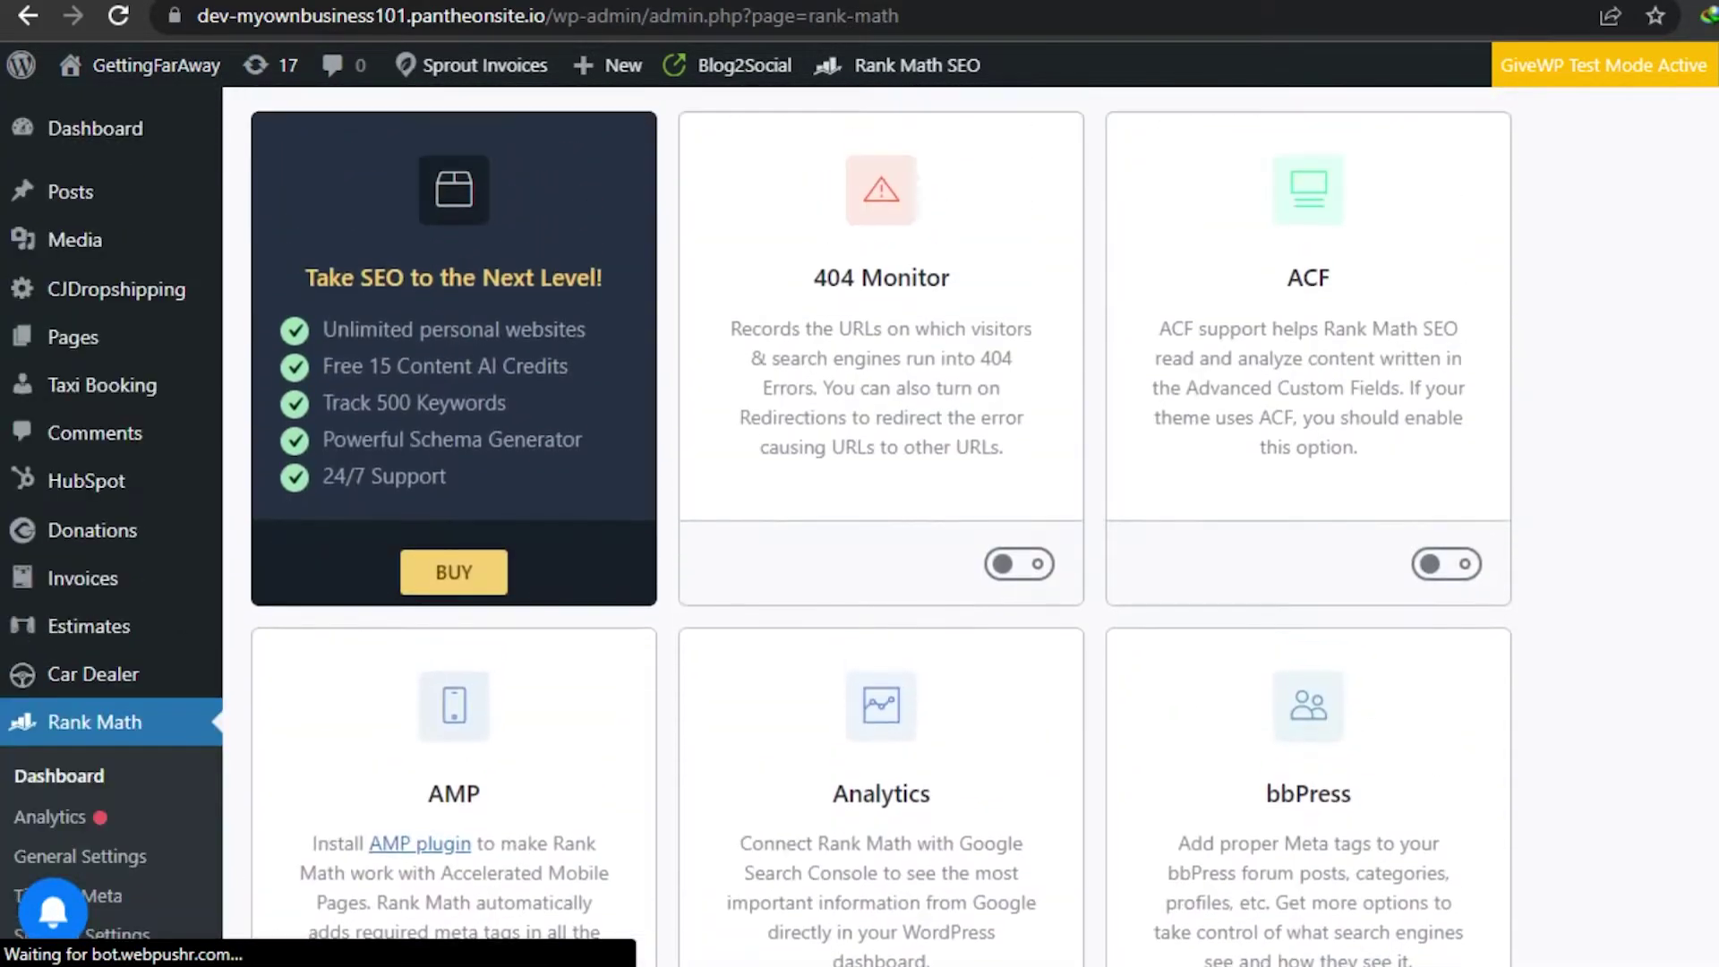
{"action": "scroll", "coordinate": [881, 527], "scroll_direction": "up", "scroll_amount": 3}
{"action": "scroll", "coordinate": [882, 527], "scroll_direction": "down", "scroll_amount": 3}
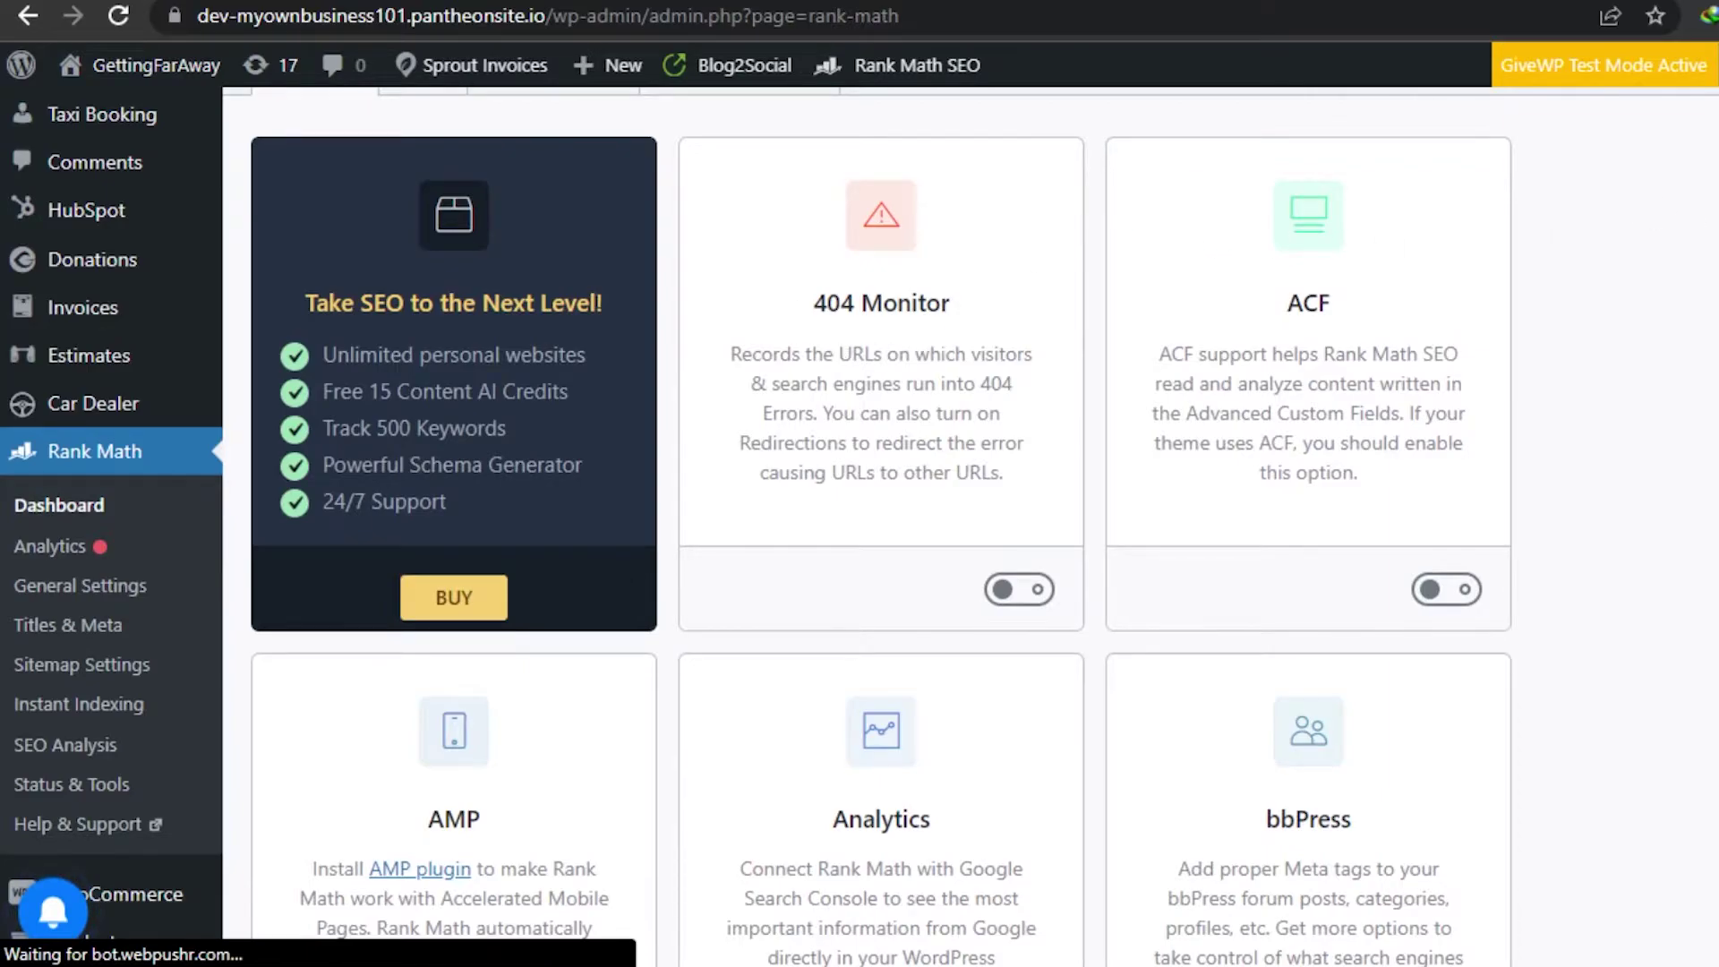
{"action": "scroll", "coordinate": [881, 526], "scroll_direction": "down", "scroll_amount": 6}
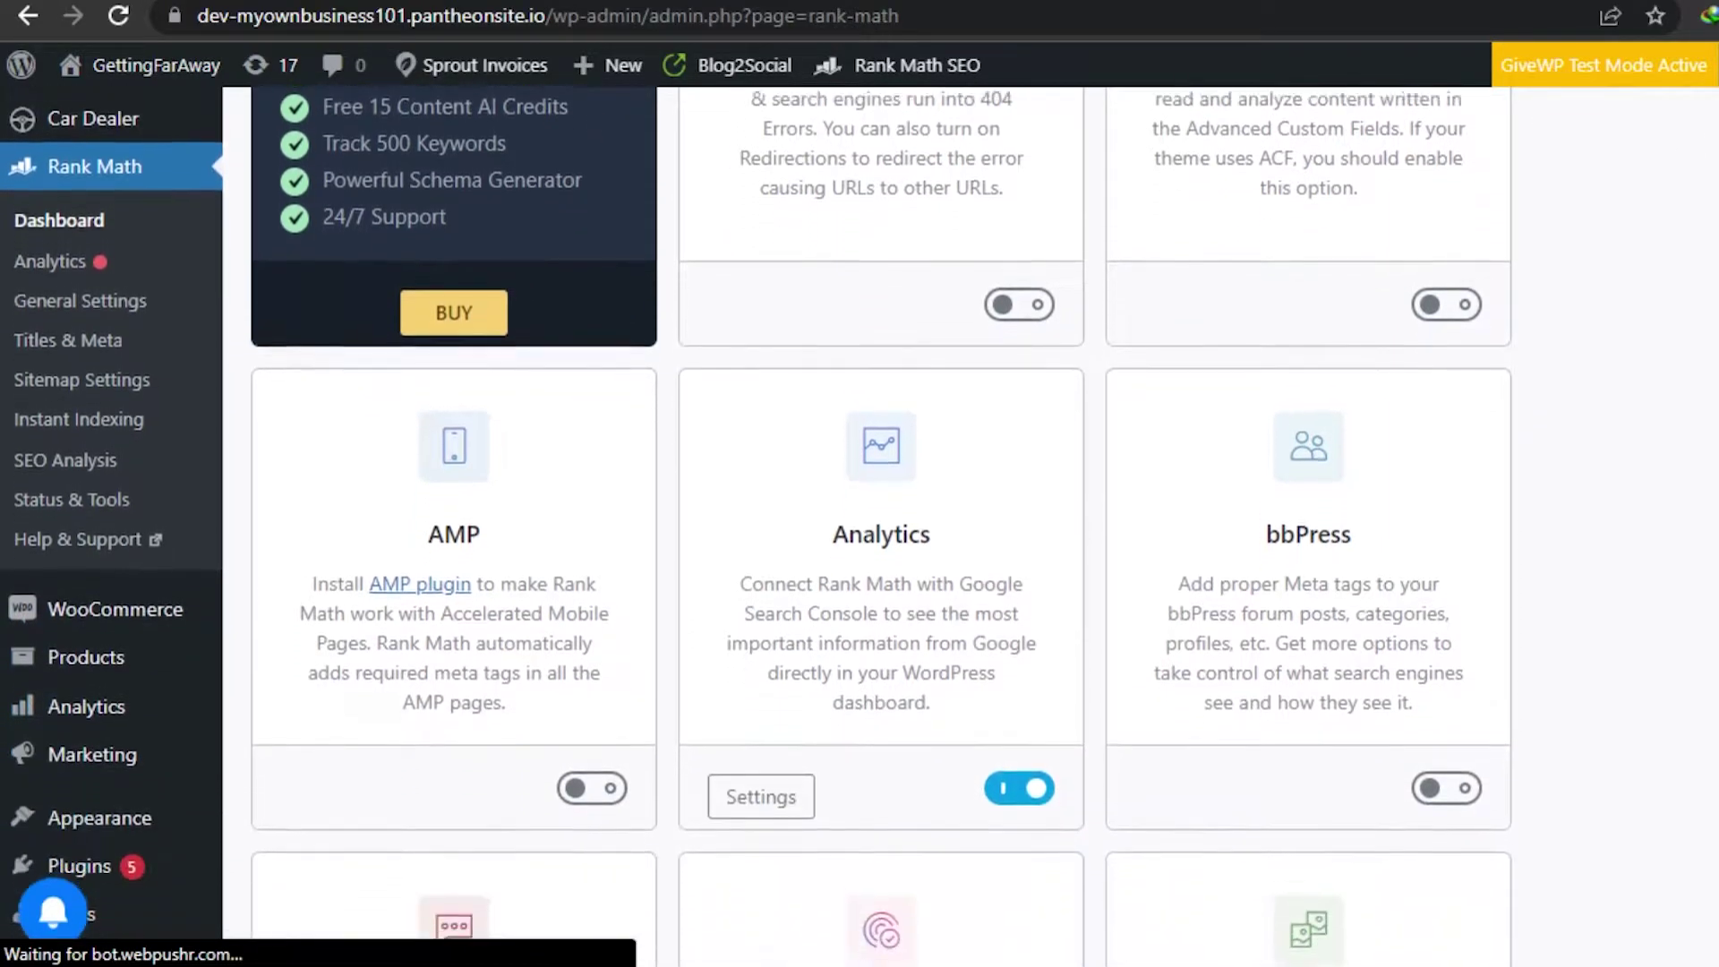
{"action": "scroll", "coordinate": [881, 526], "scroll_direction": "down", "scroll_amount": 1}
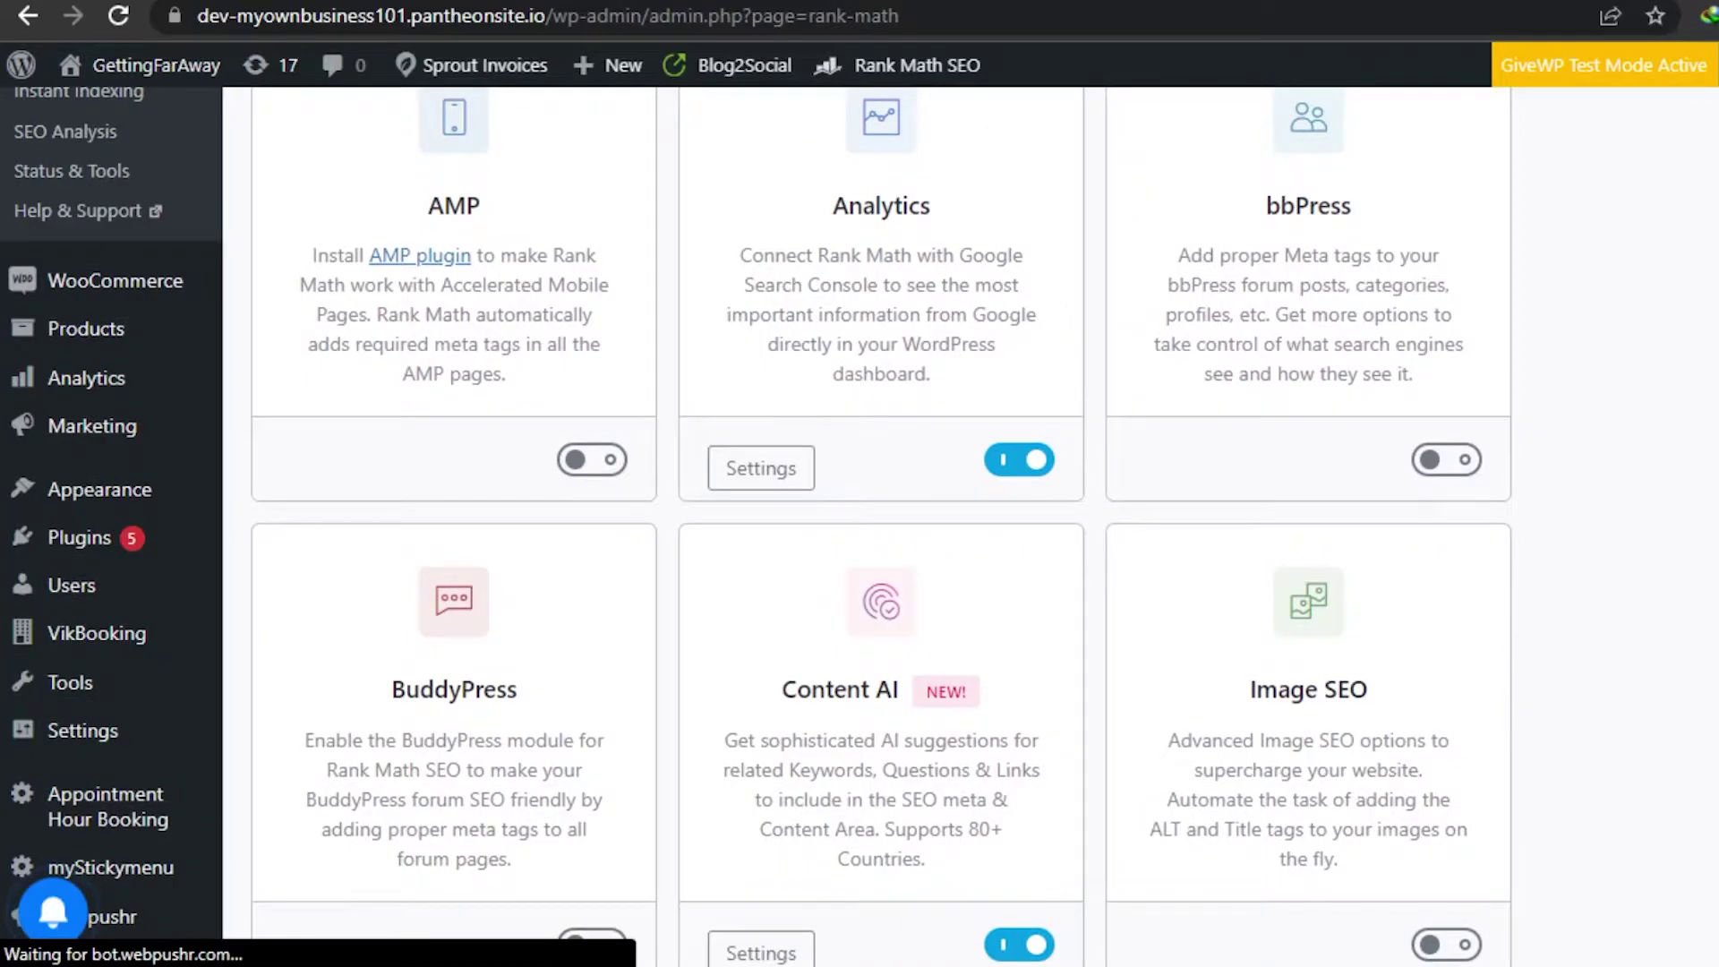
{"action": "scroll", "coordinate": [881, 526], "scroll_direction": "down", "scroll_amount": 4}
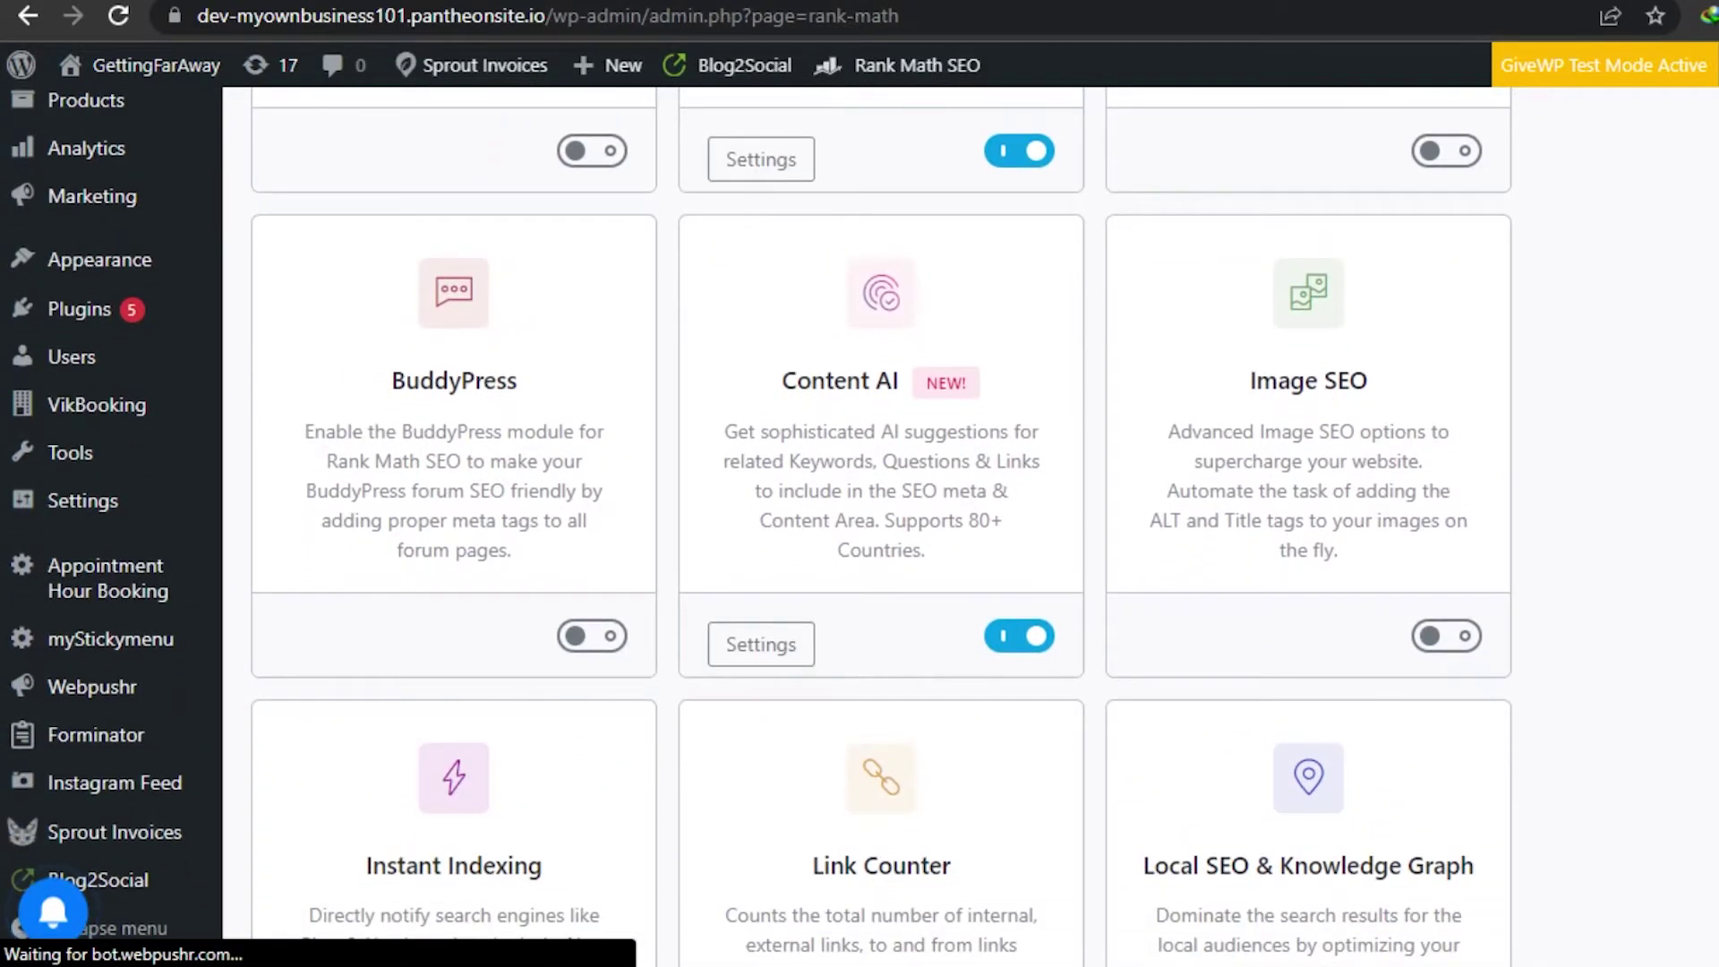
{"action": "scroll", "coordinate": [881, 527], "scroll_direction": "down", "scroll_amount": 2}
{"action": "scroll", "coordinate": [882, 527], "scroll_direction": "down", "scroll_amount": 3}
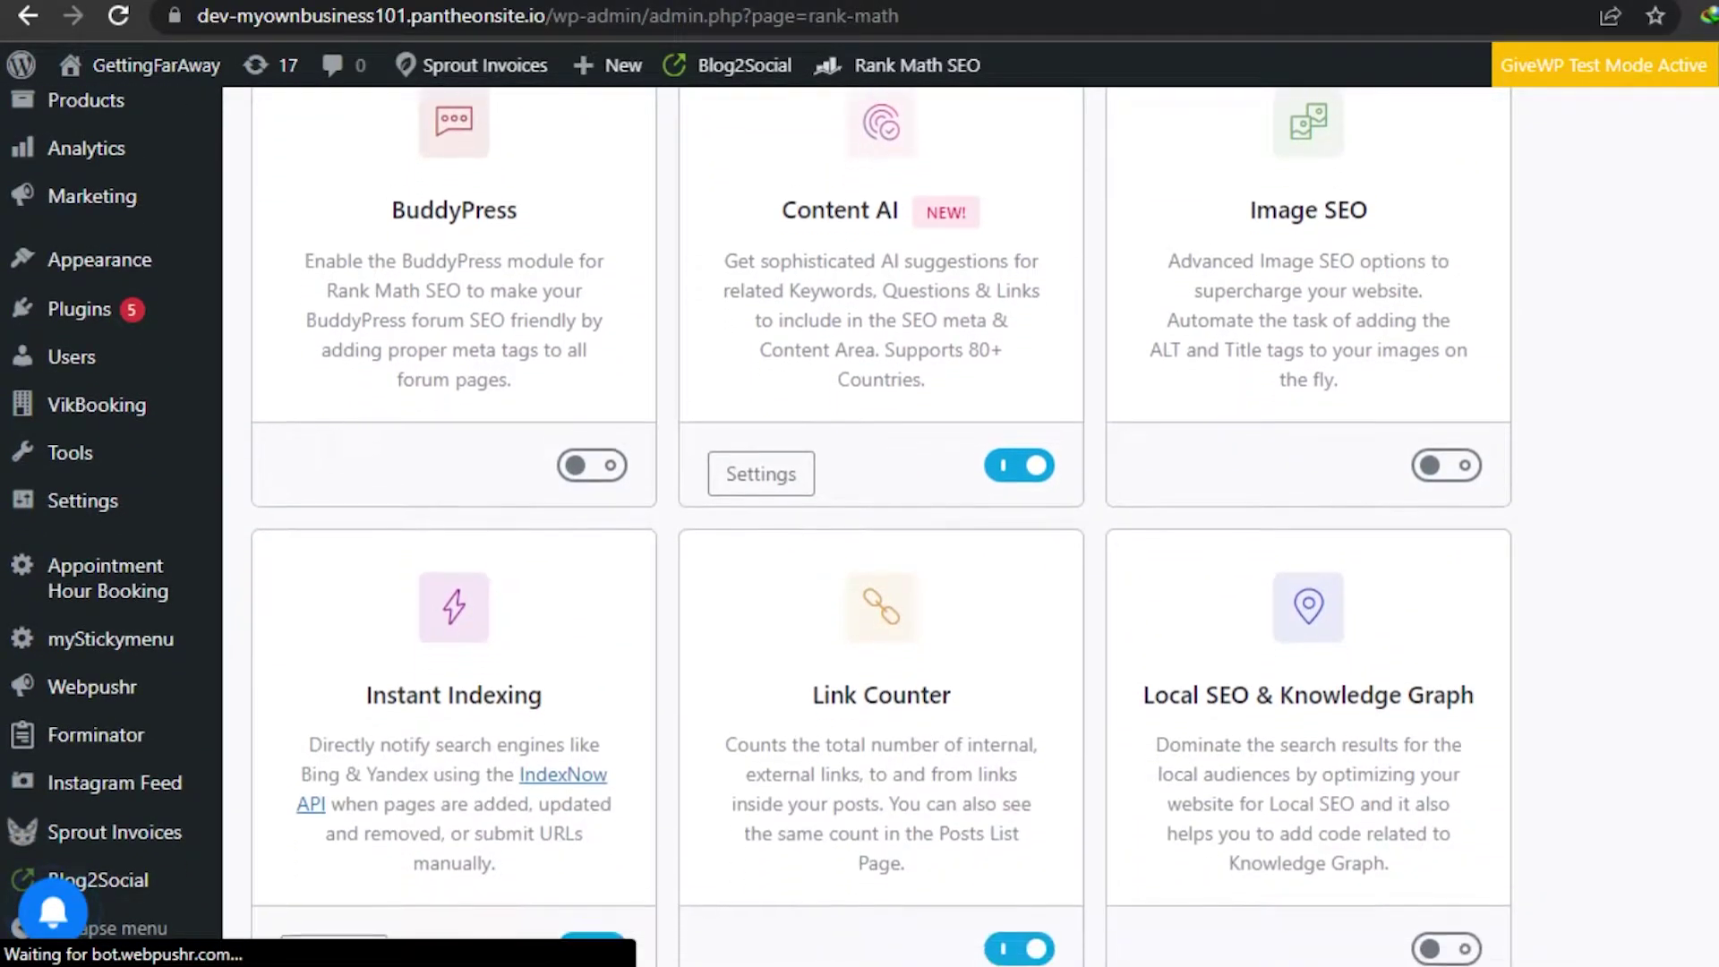
{"action": "scroll", "coordinate": [881, 527], "scroll_direction": "down", "scroll_amount": 3}
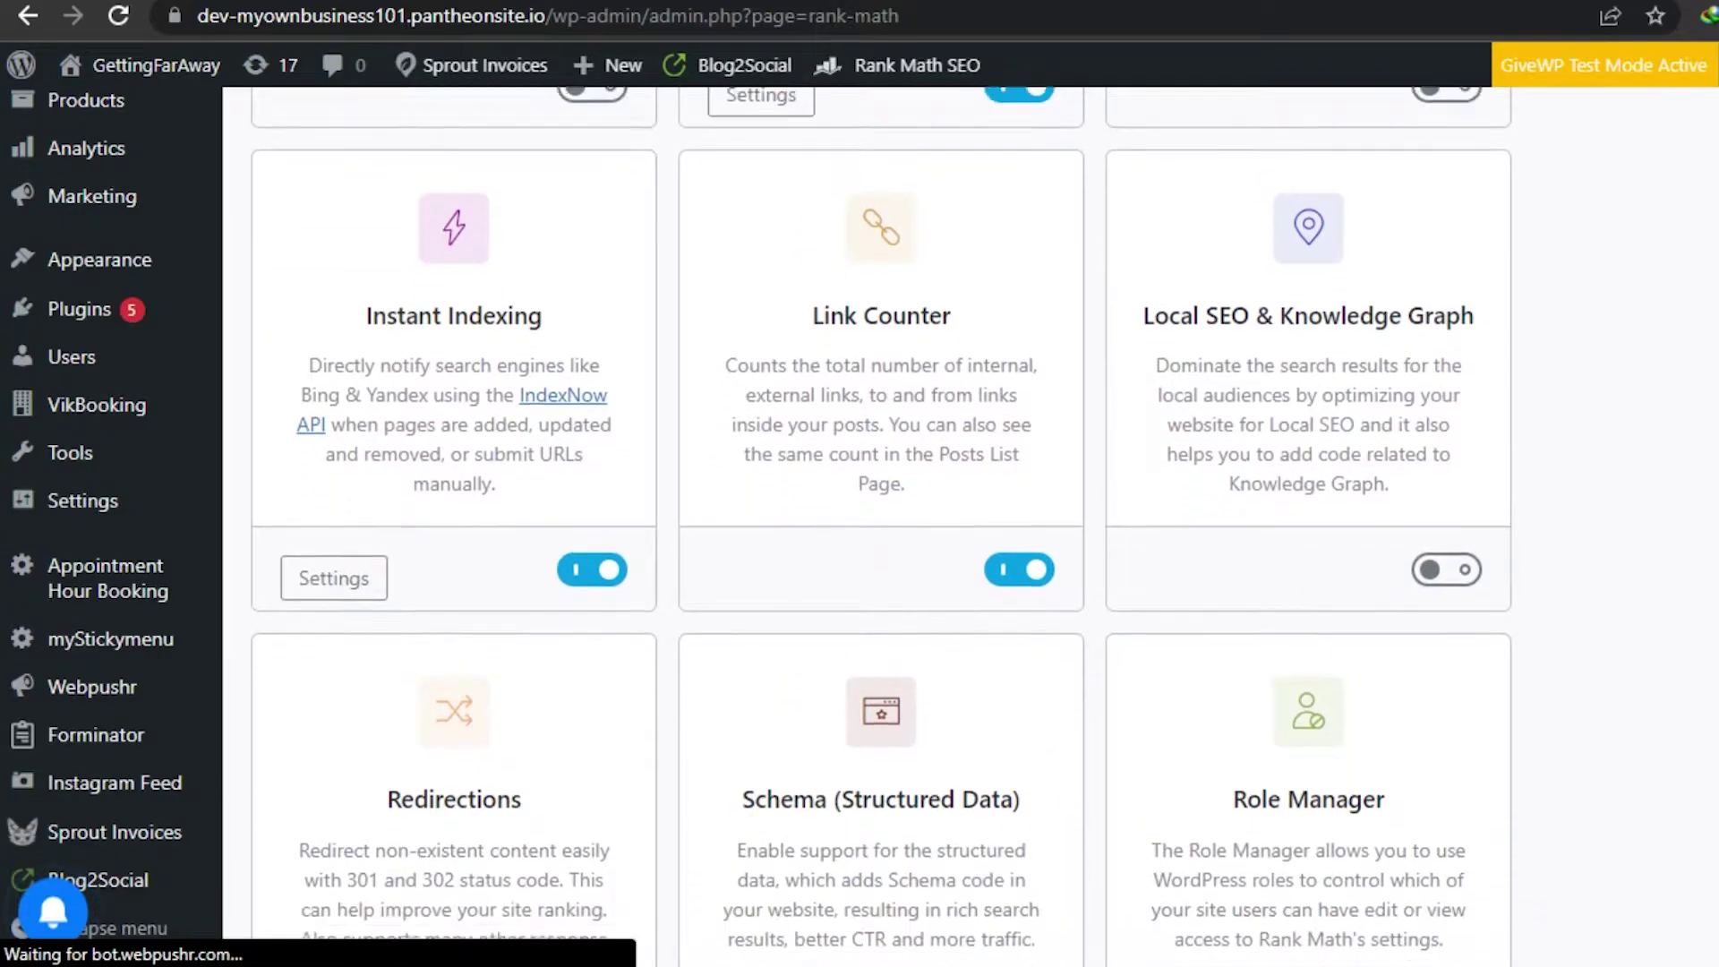
{"action": "scroll", "coordinate": [881, 527], "scroll_direction": "down", "scroll_amount": 4}
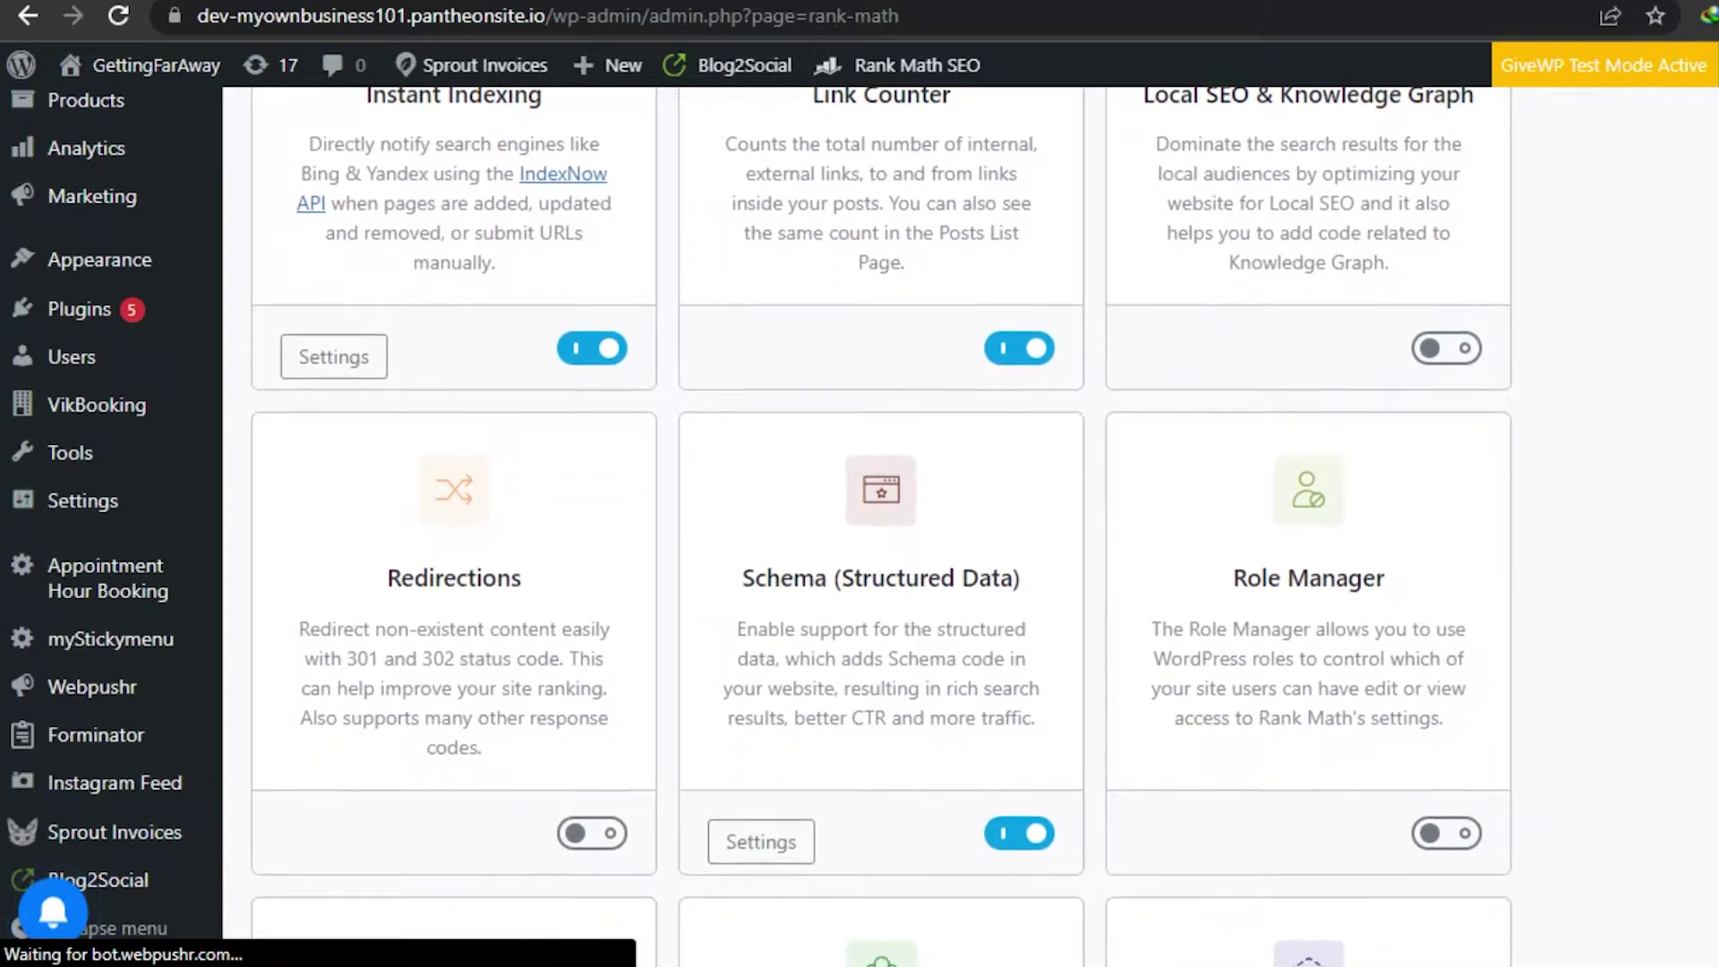
{"action": "scroll", "coordinate": [882, 527], "scroll_direction": "down", "scroll_amount": 3}
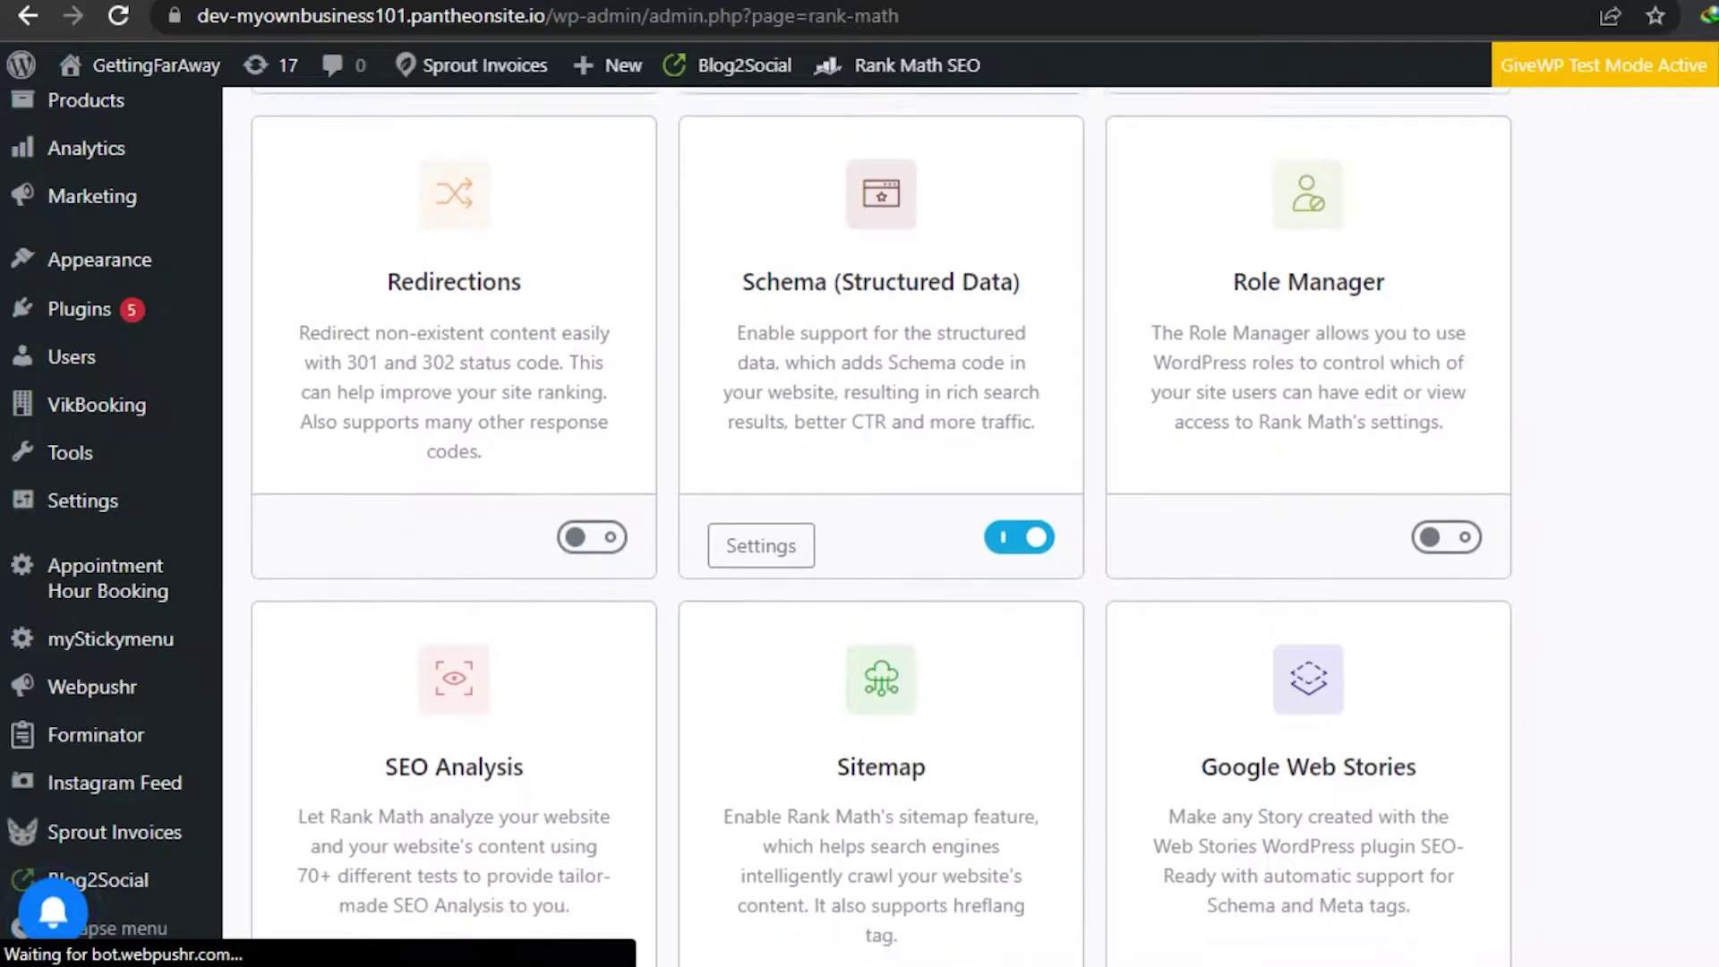
{"action": "scroll", "coordinate": [881, 527], "scroll_direction": "down", "scroll_amount": 3}
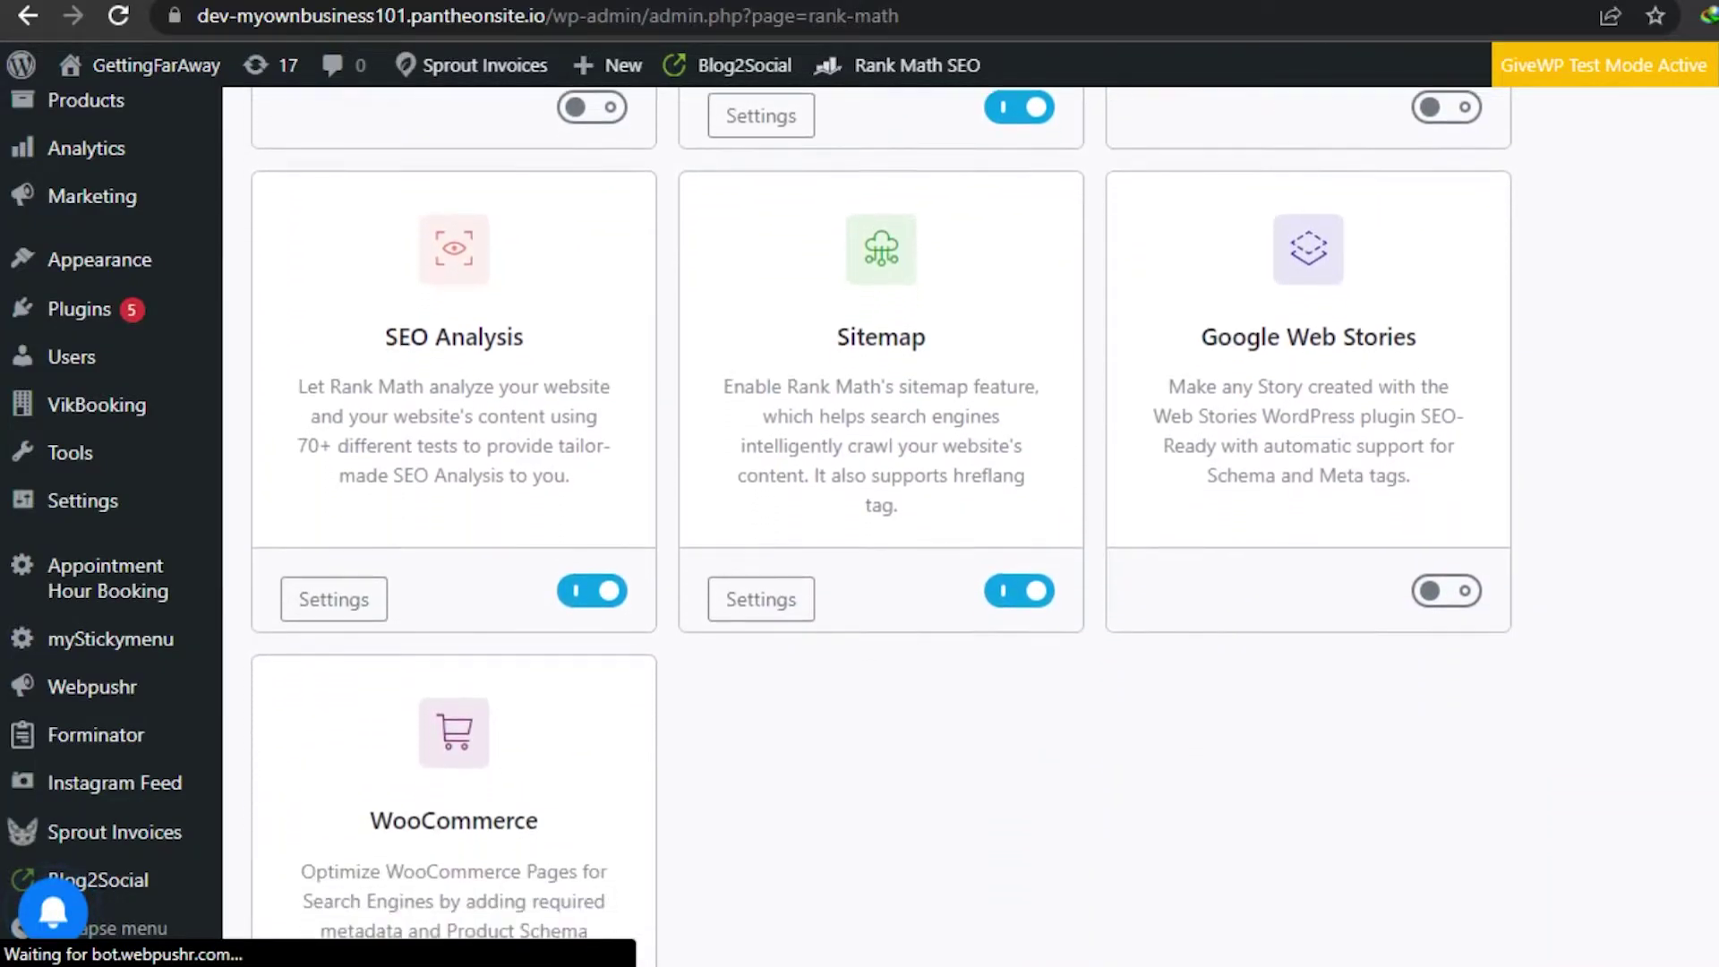
{"action": "scroll", "coordinate": [881, 526], "scroll_direction": "down", "scroll_amount": 2}
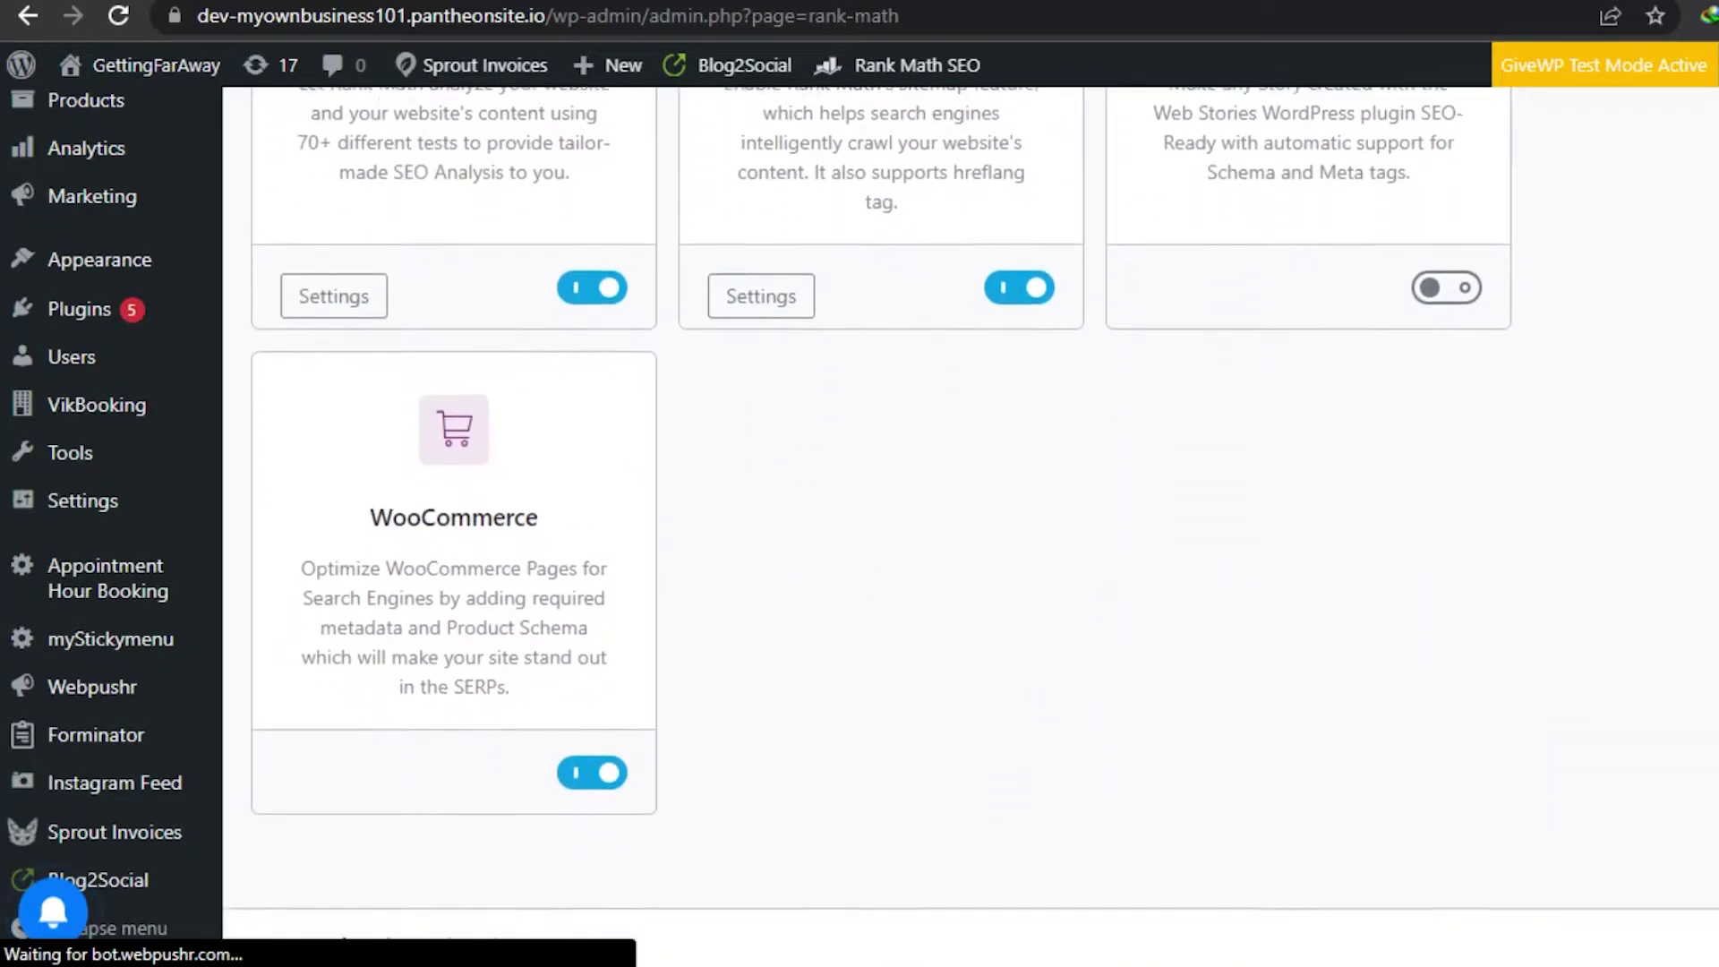
{"action": "scroll", "coordinate": [881, 526], "scroll_direction": "up", "scroll_amount": 20}
{"action": "scroll", "coordinate": [880, 527], "scroll_direction": "up", "scroll_amount": 8}
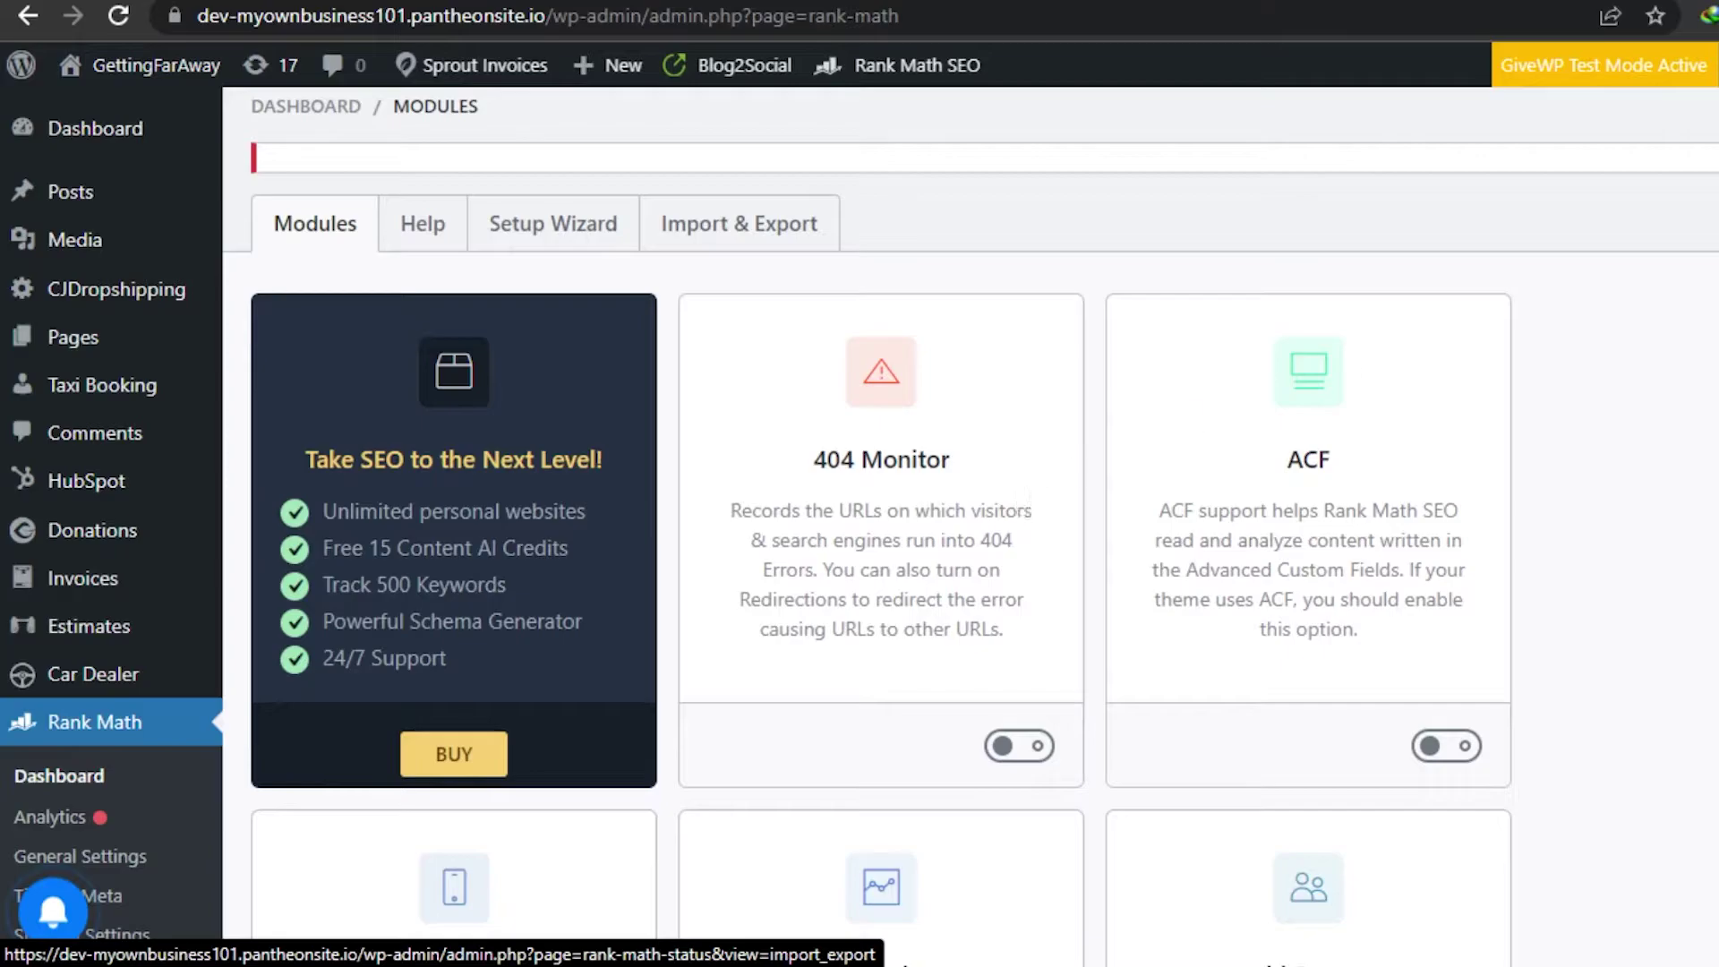
{"action": "scroll", "coordinate": [739, 233], "scroll_direction": "up", "scroll_amount": 1}
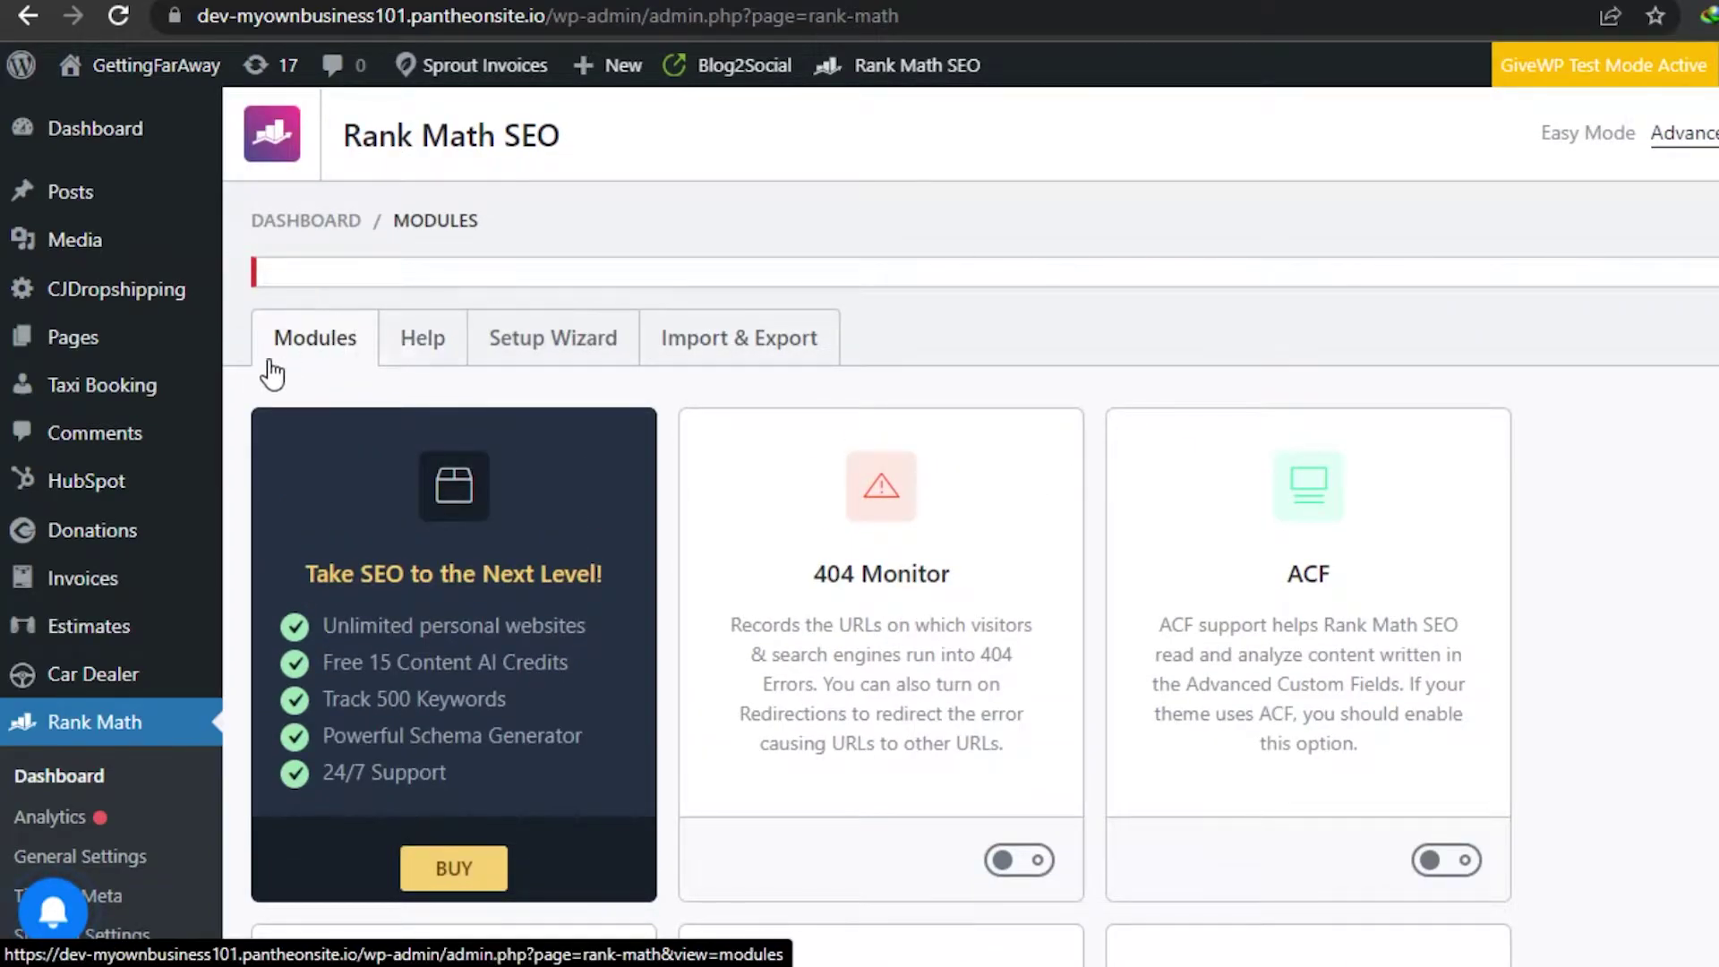
Step: Start the Rank Math setup wizard and pick Custom Mode (PRO), opening the pricing page
{"action": "left_click", "coordinate": [585, 360]}
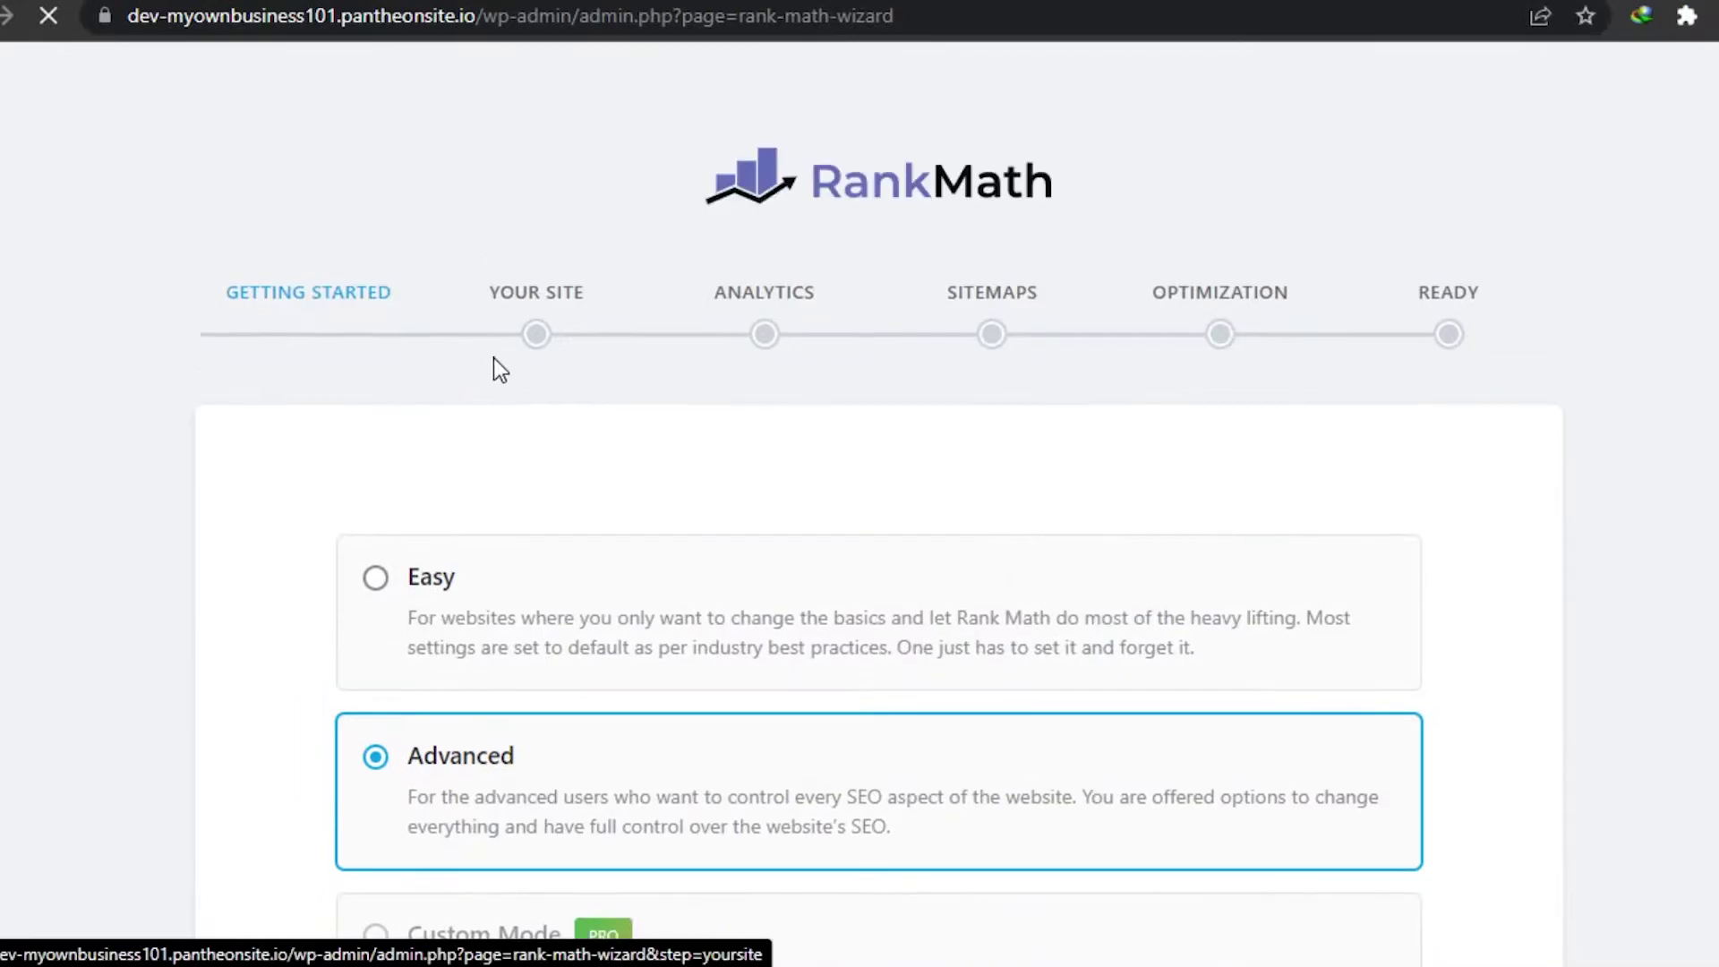
{"action": "scroll", "coordinate": [1216, 366], "scroll_direction": "down", "scroll_amount": 4}
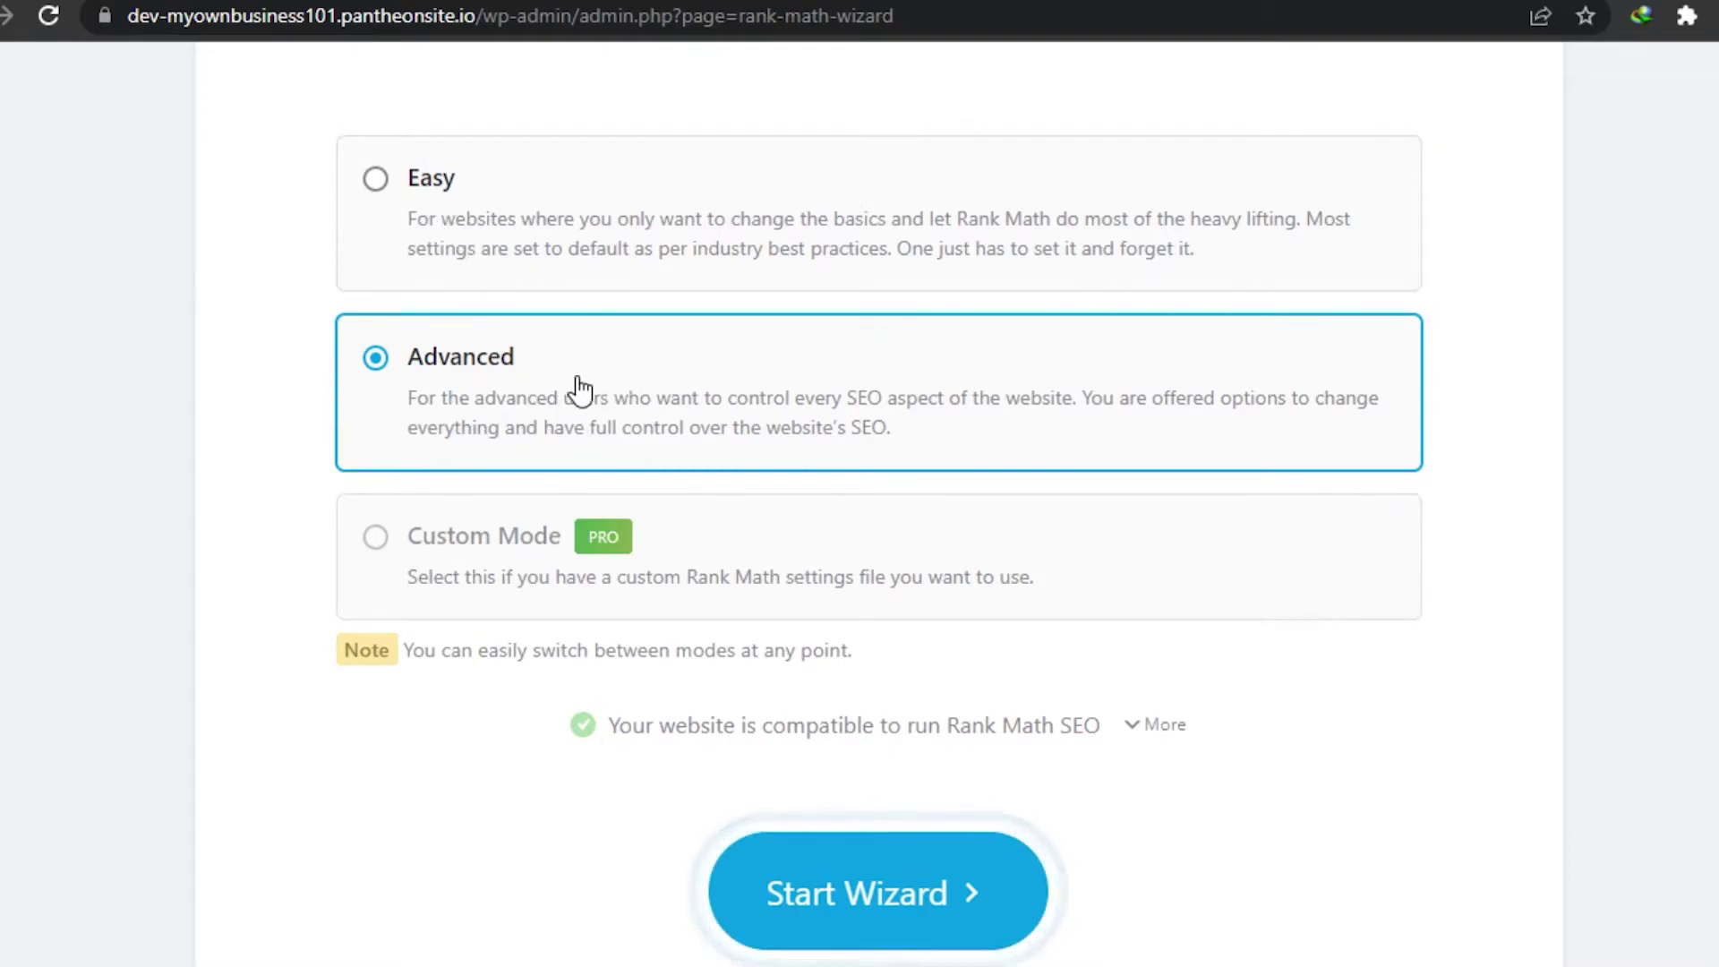
{"action": "left_click", "coordinate": [376, 538]}
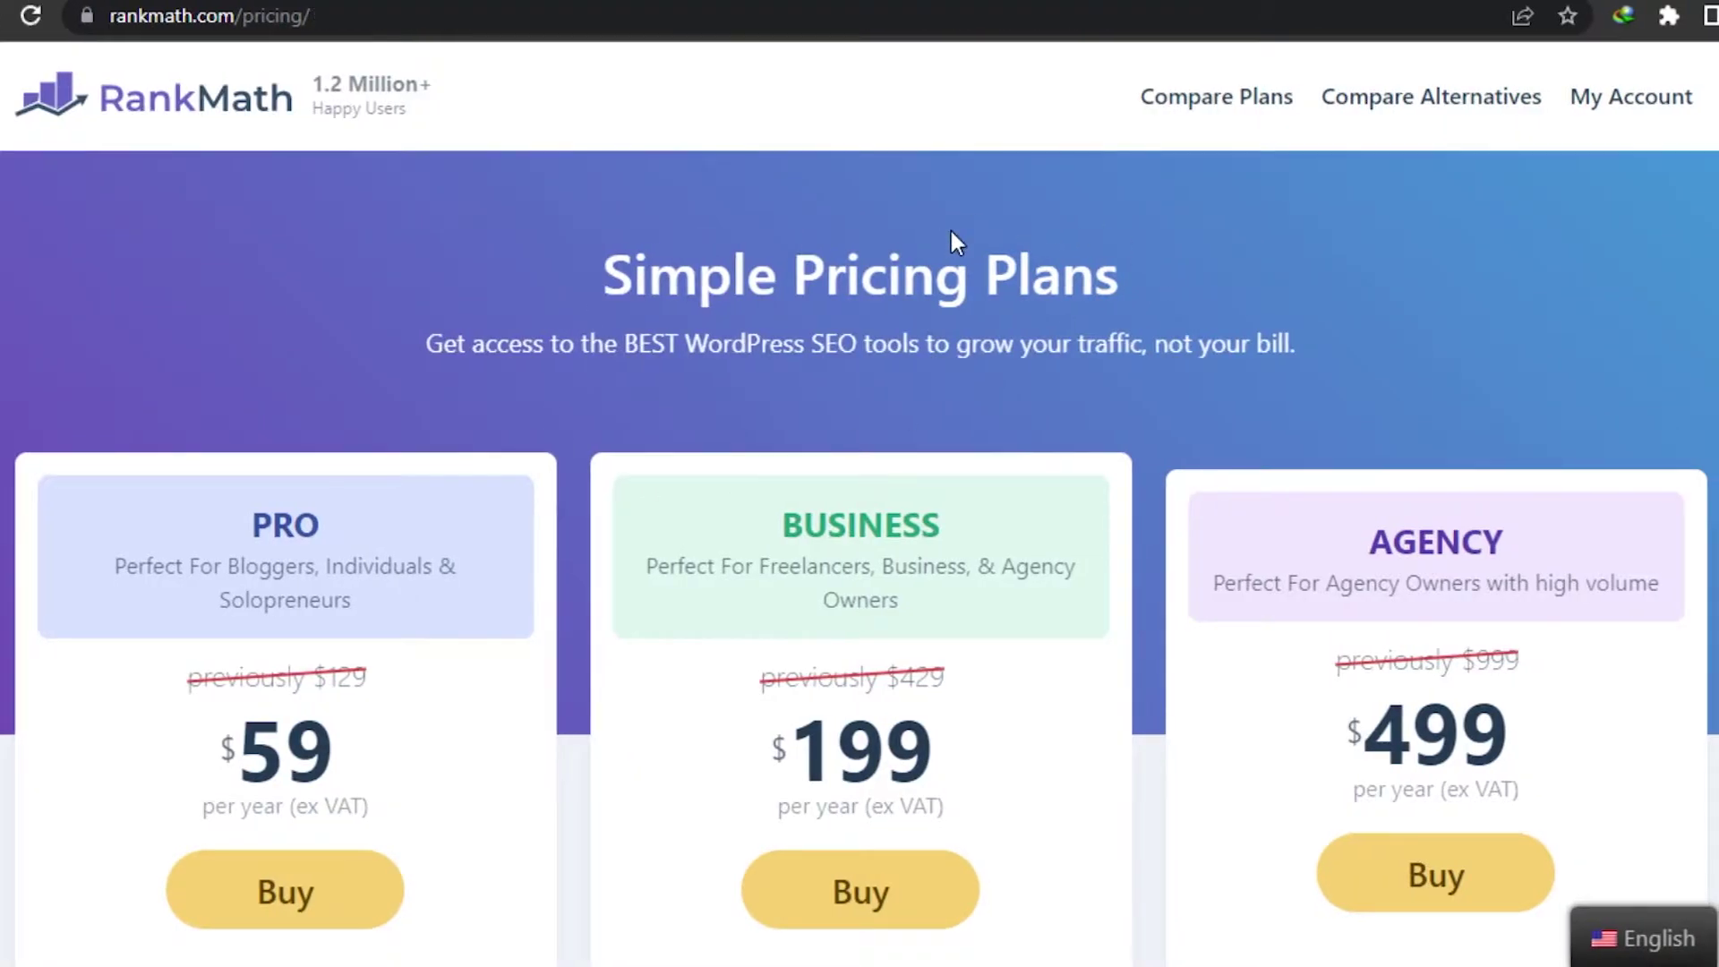
{"action": "scroll", "coordinate": [860, 552], "scroll_direction": "down", "scroll_amount": 5}
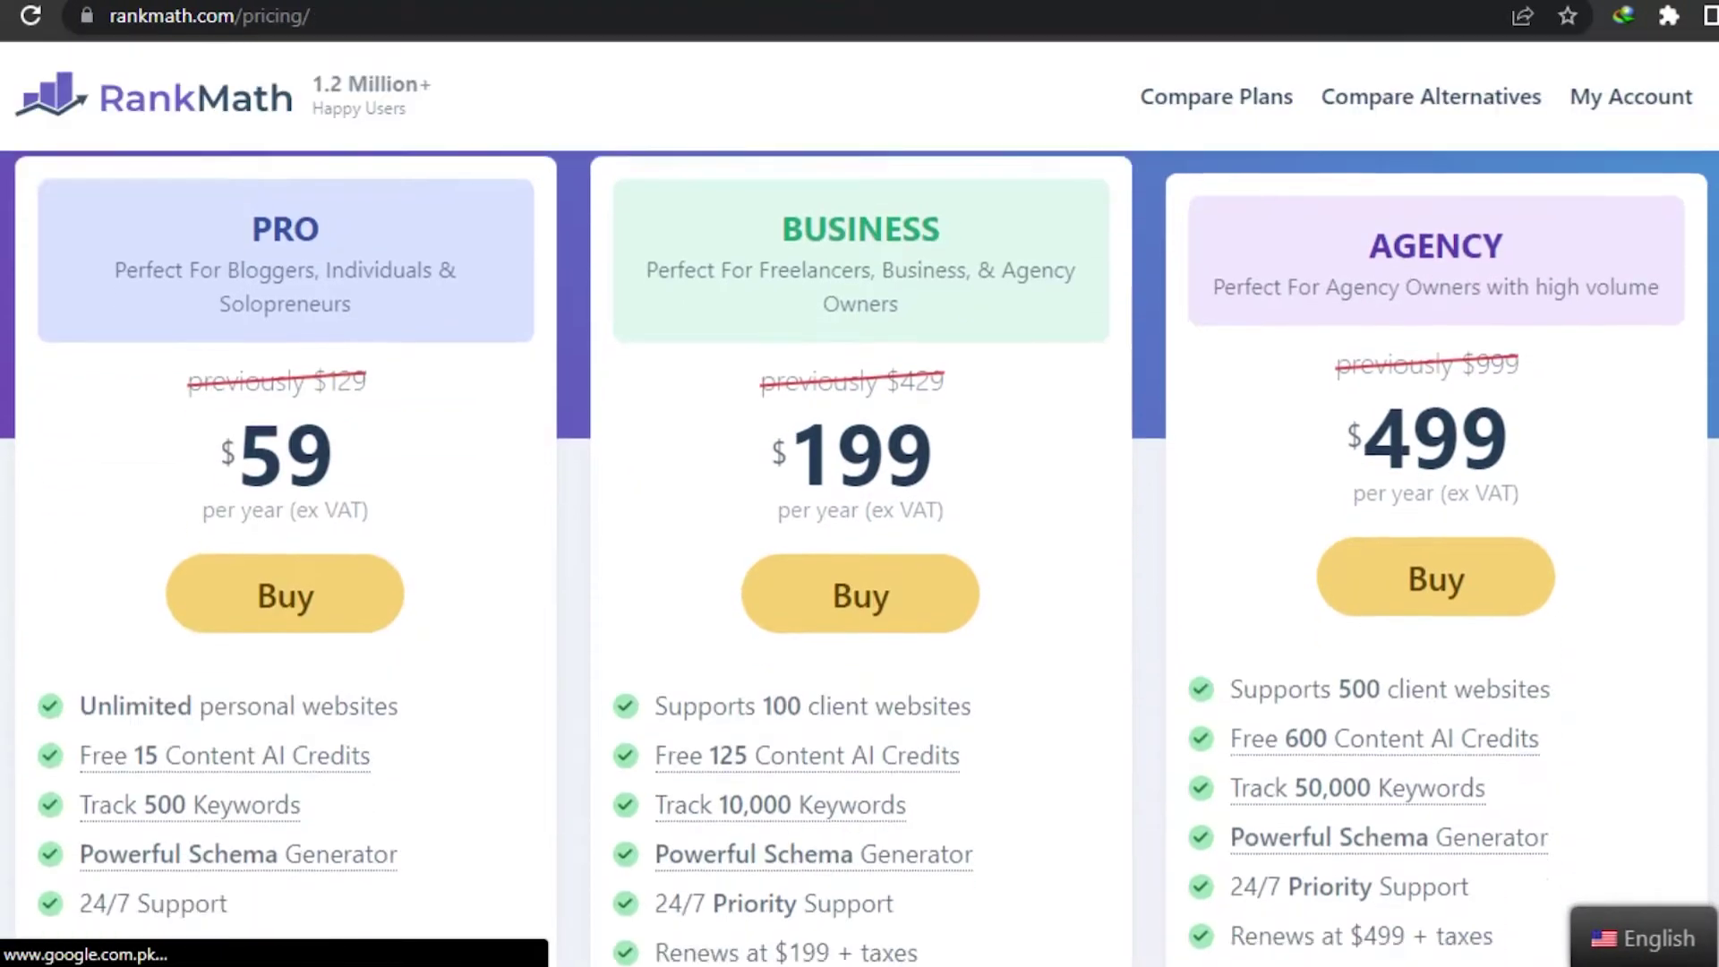
{"action": "scroll", "coordinate": [860, 553], "scroll_direction": "up", "scroll_amount": 3}
{"action": "scroll", "coordinate": [859, 553], "scroll_direction": "down", "scroll_amount": 3}
{"action": "scroll", "coordinate": [860, 551], "scroll_direction": "down", "scroll_amount": 3}
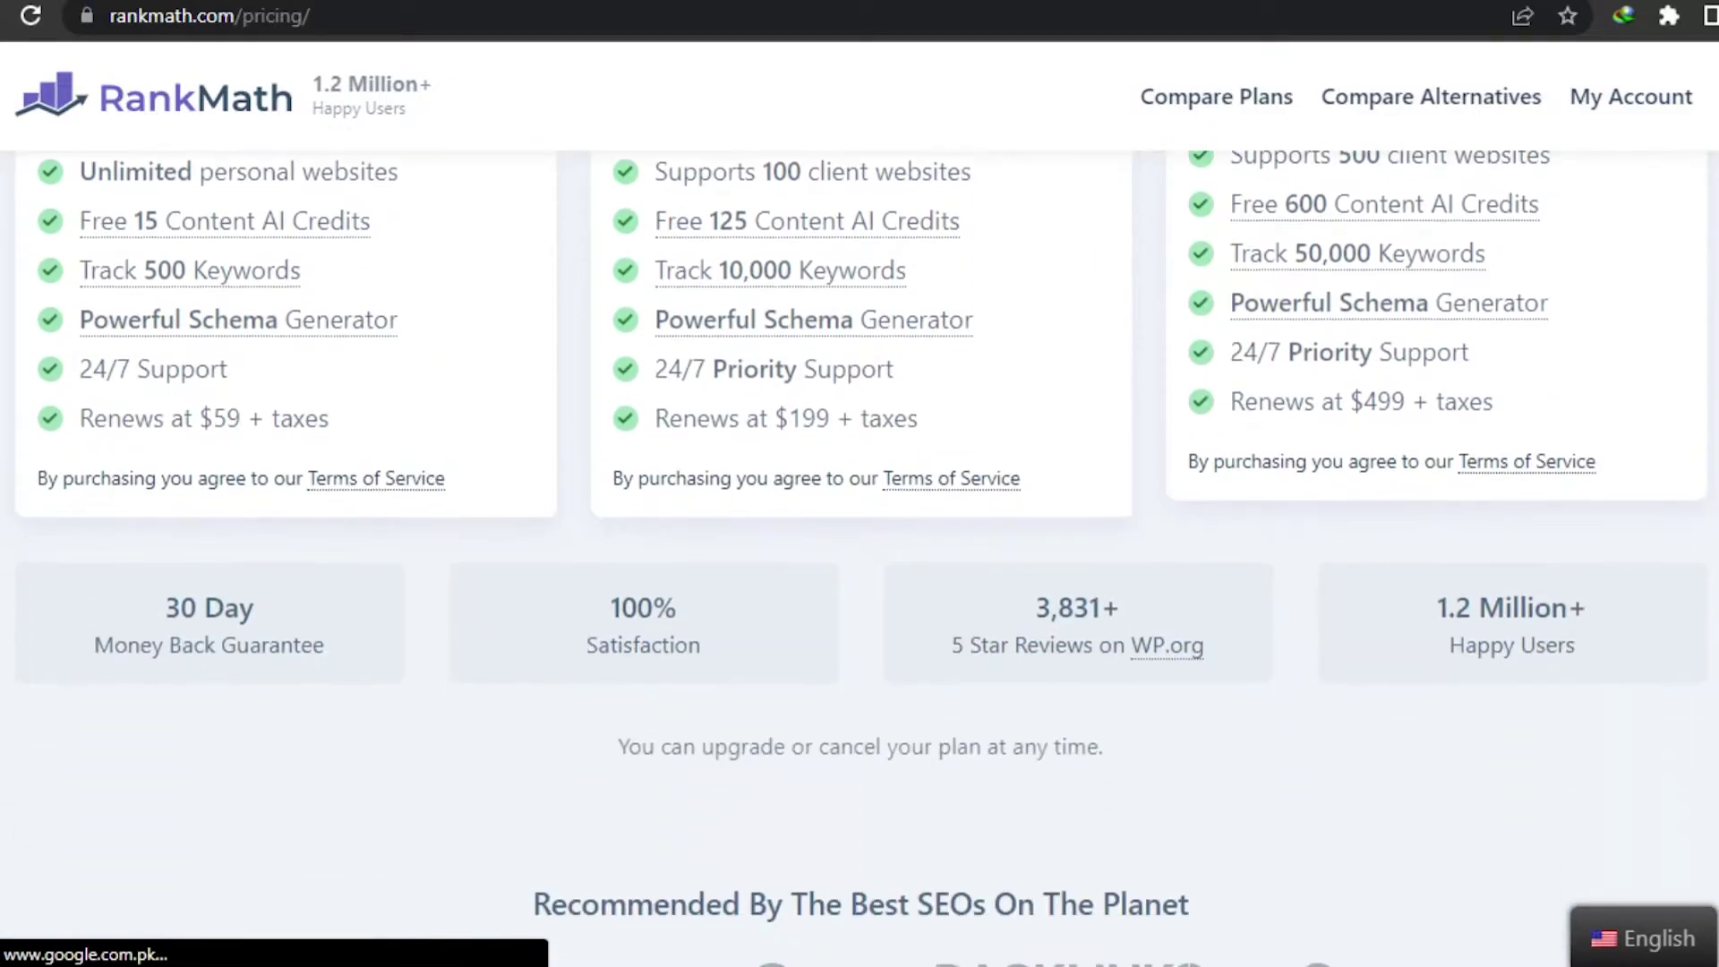
{"action": "scroll", "coordinate": [860, 552], "scroll_direction": "up", "scroll_amount": 6}
{"action": "scroll", "coordinate": [860, 552], "scroll_direction": "down", "scroll_amount": 3}
{"action": "scroll", "coordinate": [675, 192], "scroll_direction": "up", "scroll_amount": 3}
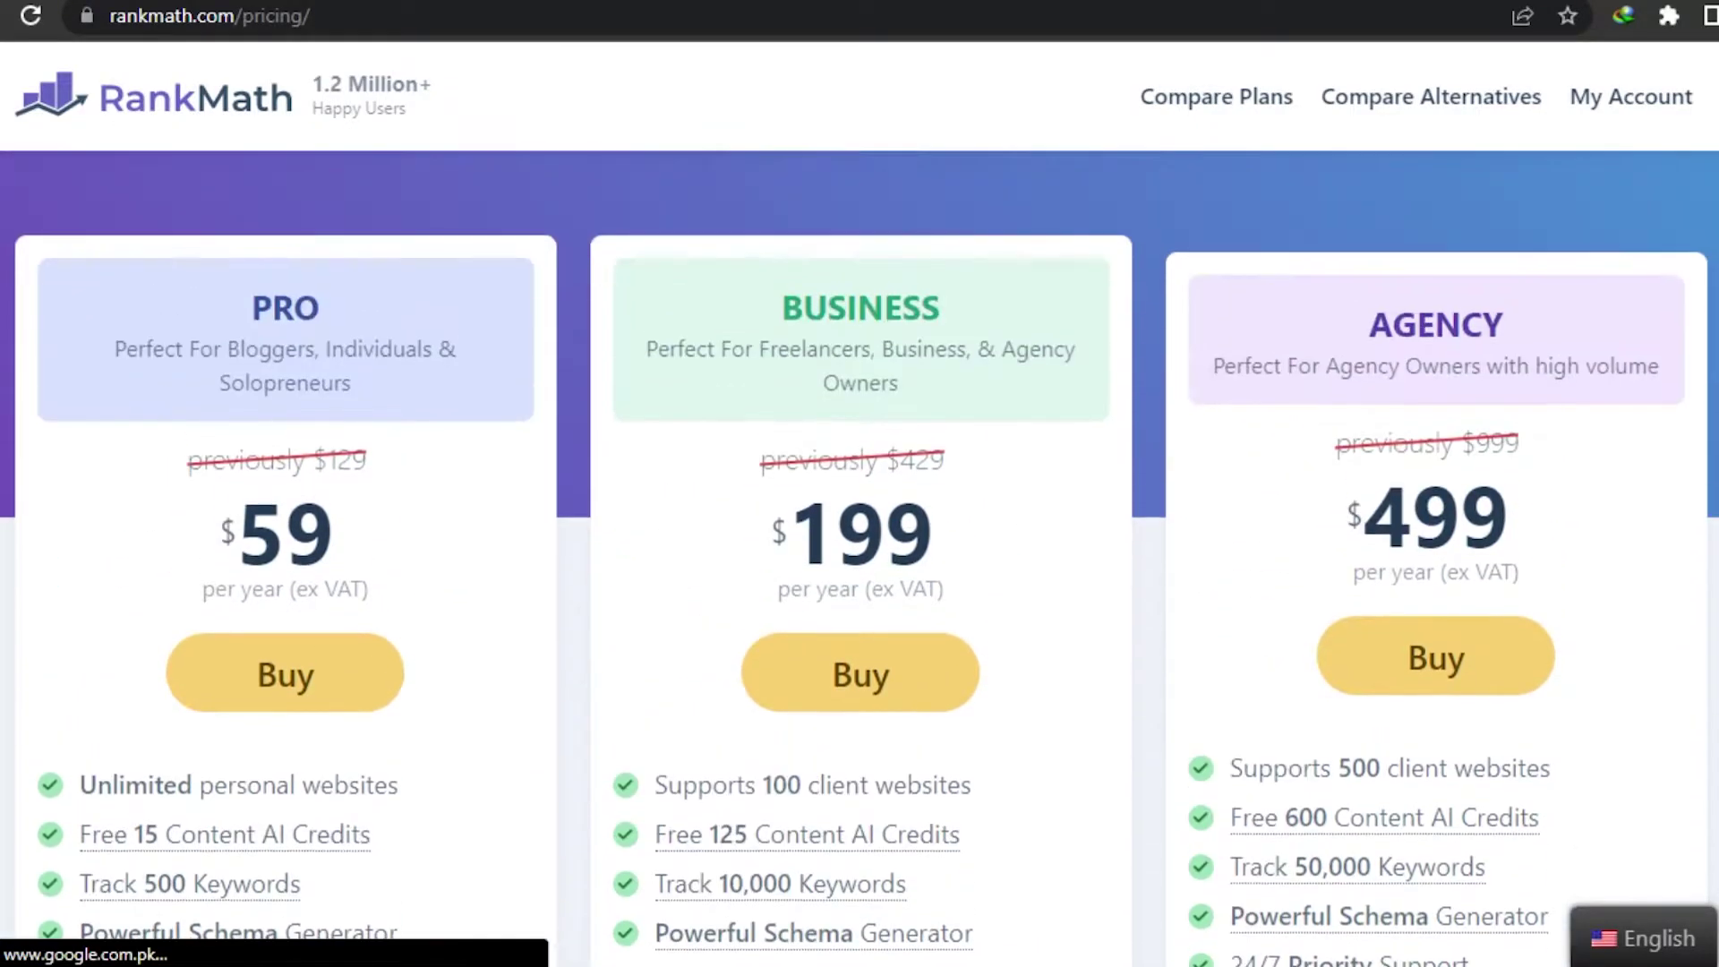
{"action": "scroll", "coordinate": [675, 193], "scroll_direction": "down", "scroll_amount": 1}
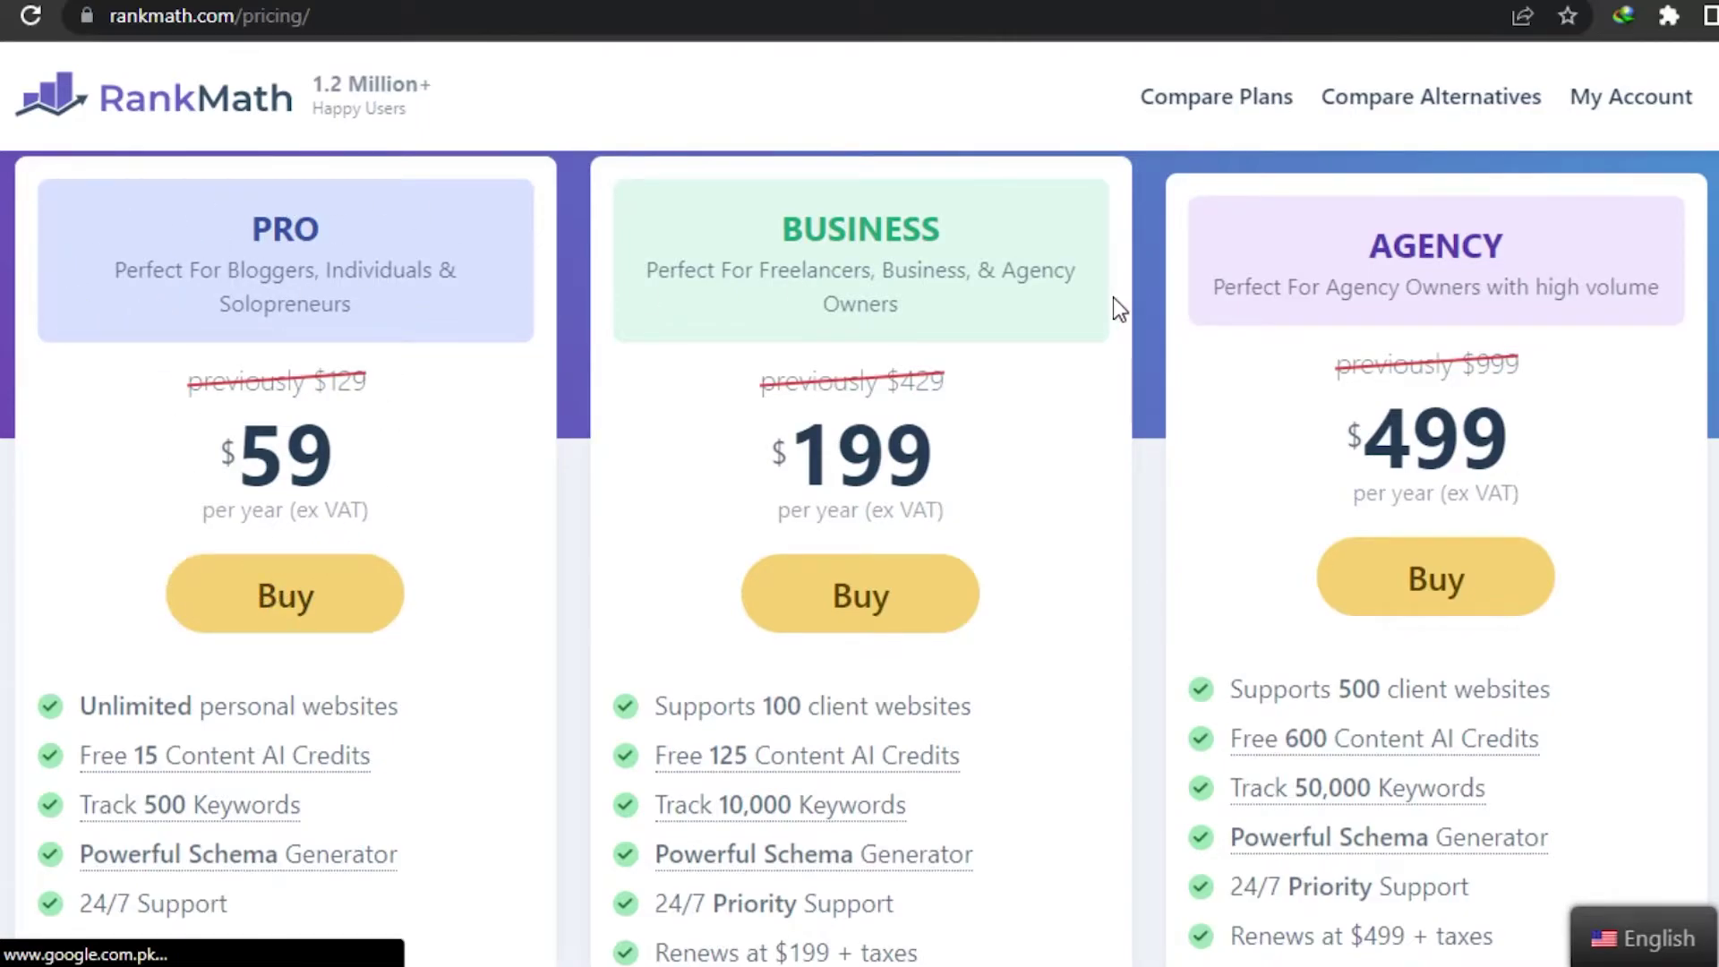
{"action": "scroll", "coordinate": [860, 553], "scroll_direction": "down", "scroll_amount": 2}
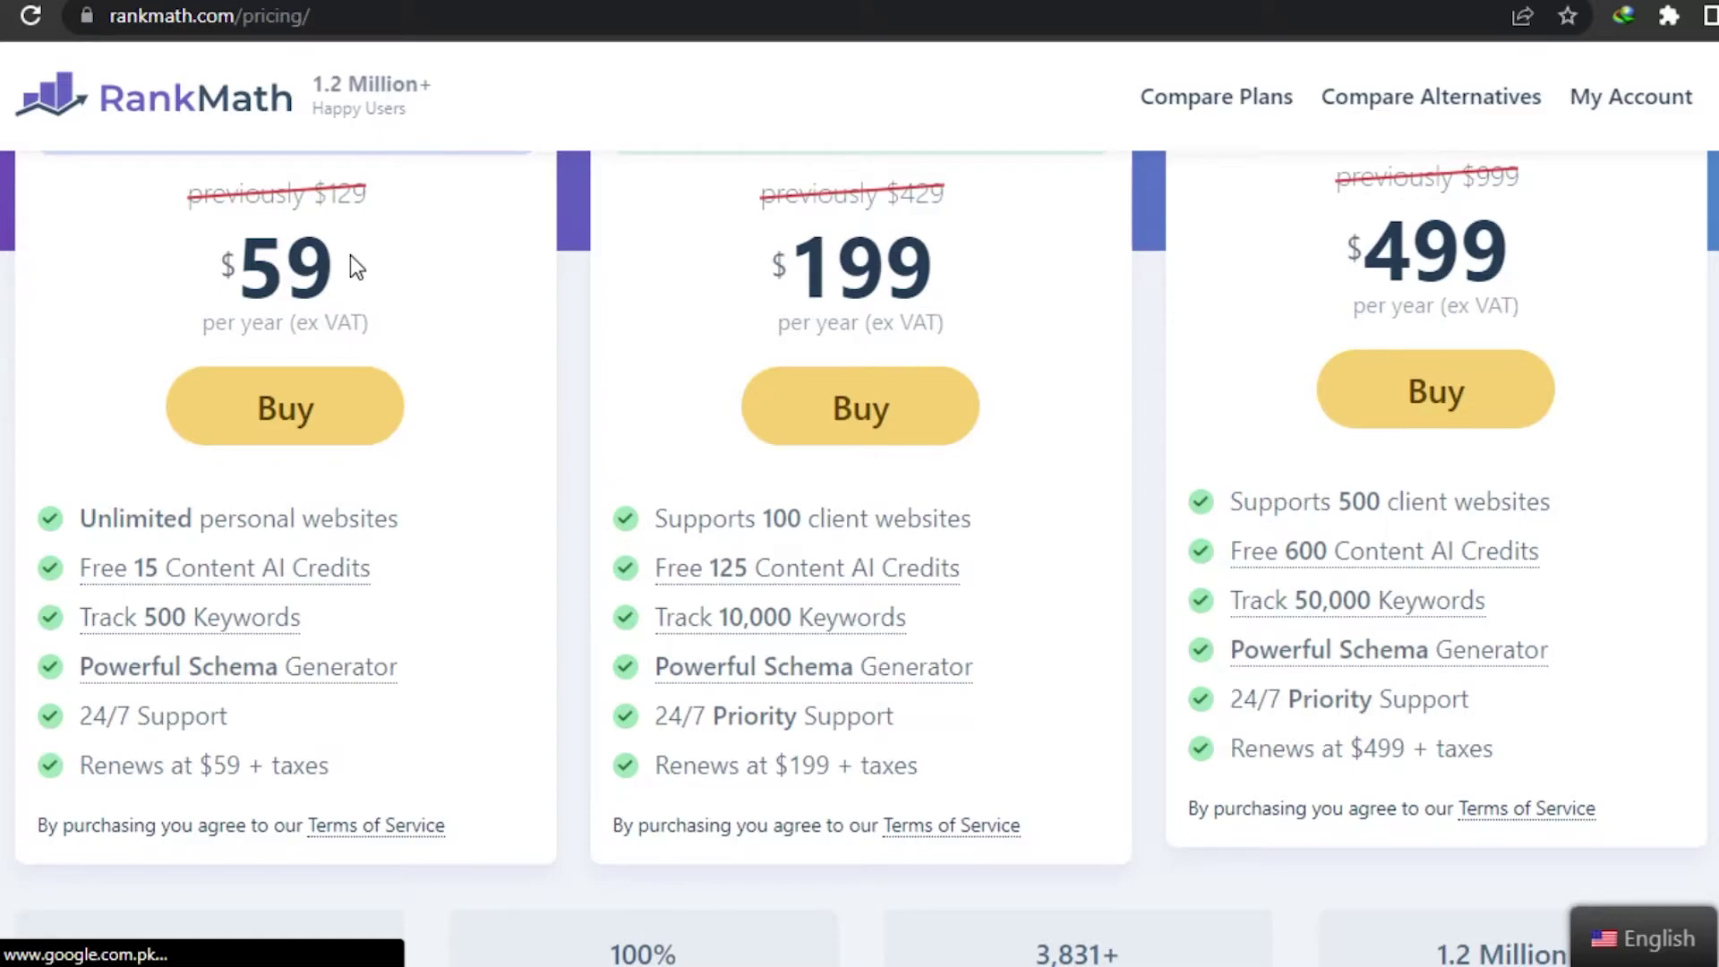
{"action": "mouse_move", "coordinate": [93, 540]}
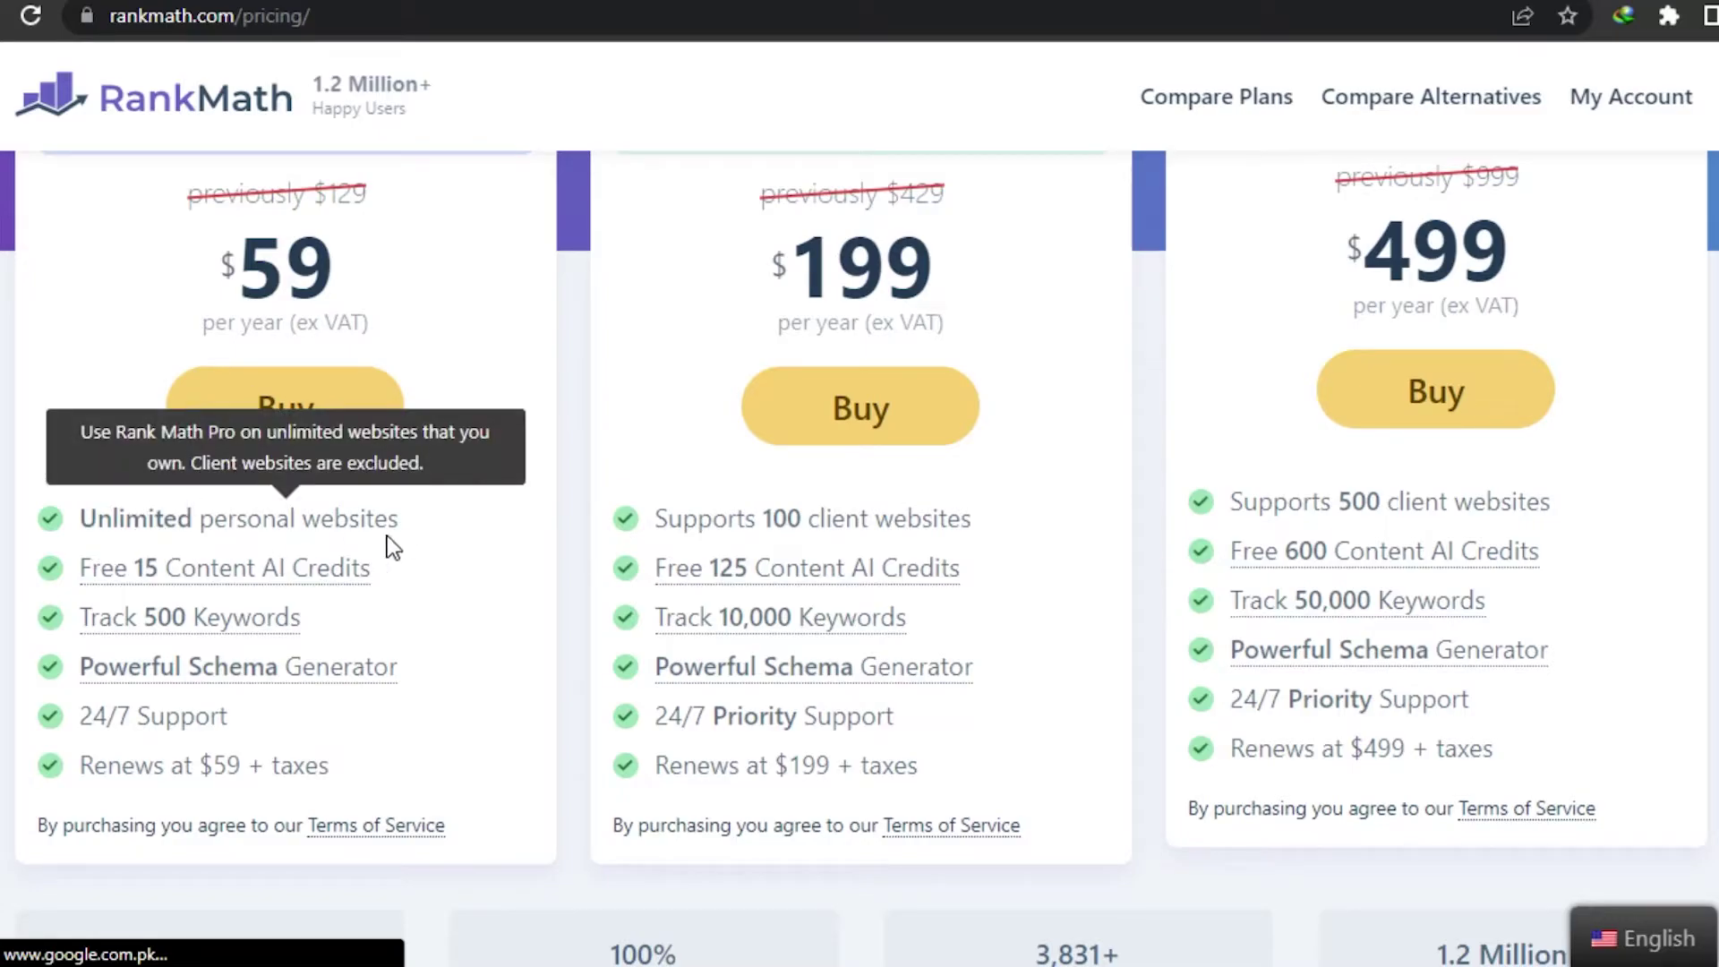
{"action": "mouse_move", "coordinate": [104, 584]}
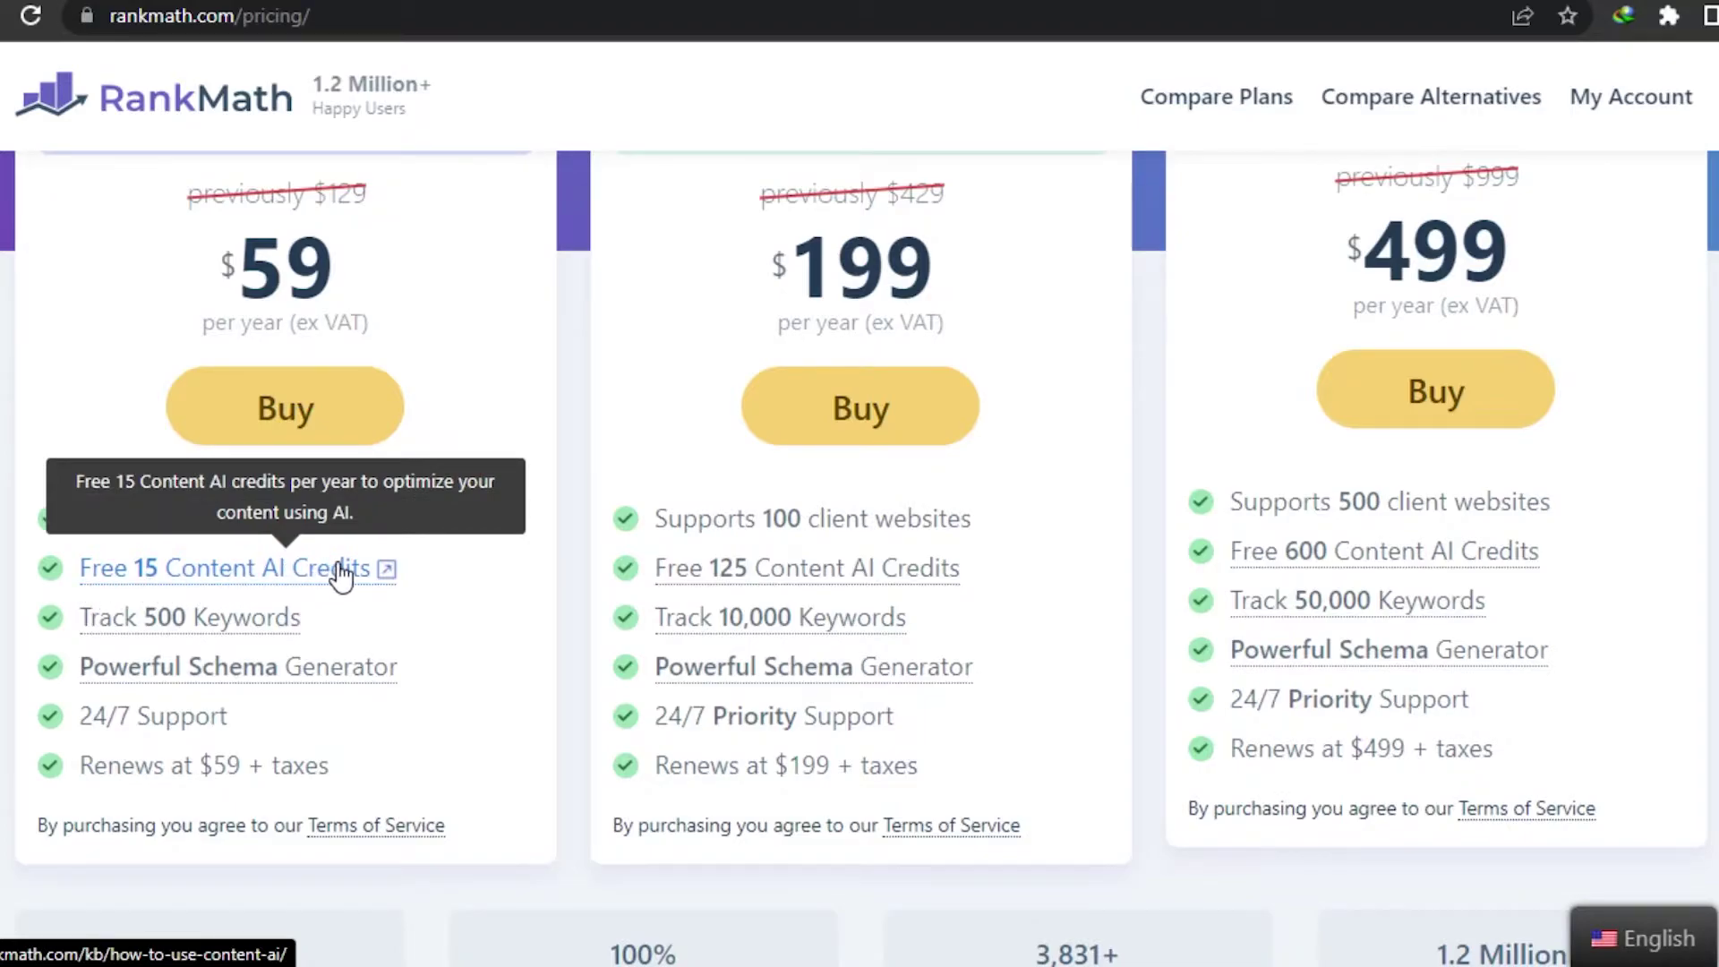
{"action": "mouse_move", "coordinate": [153, 638]}
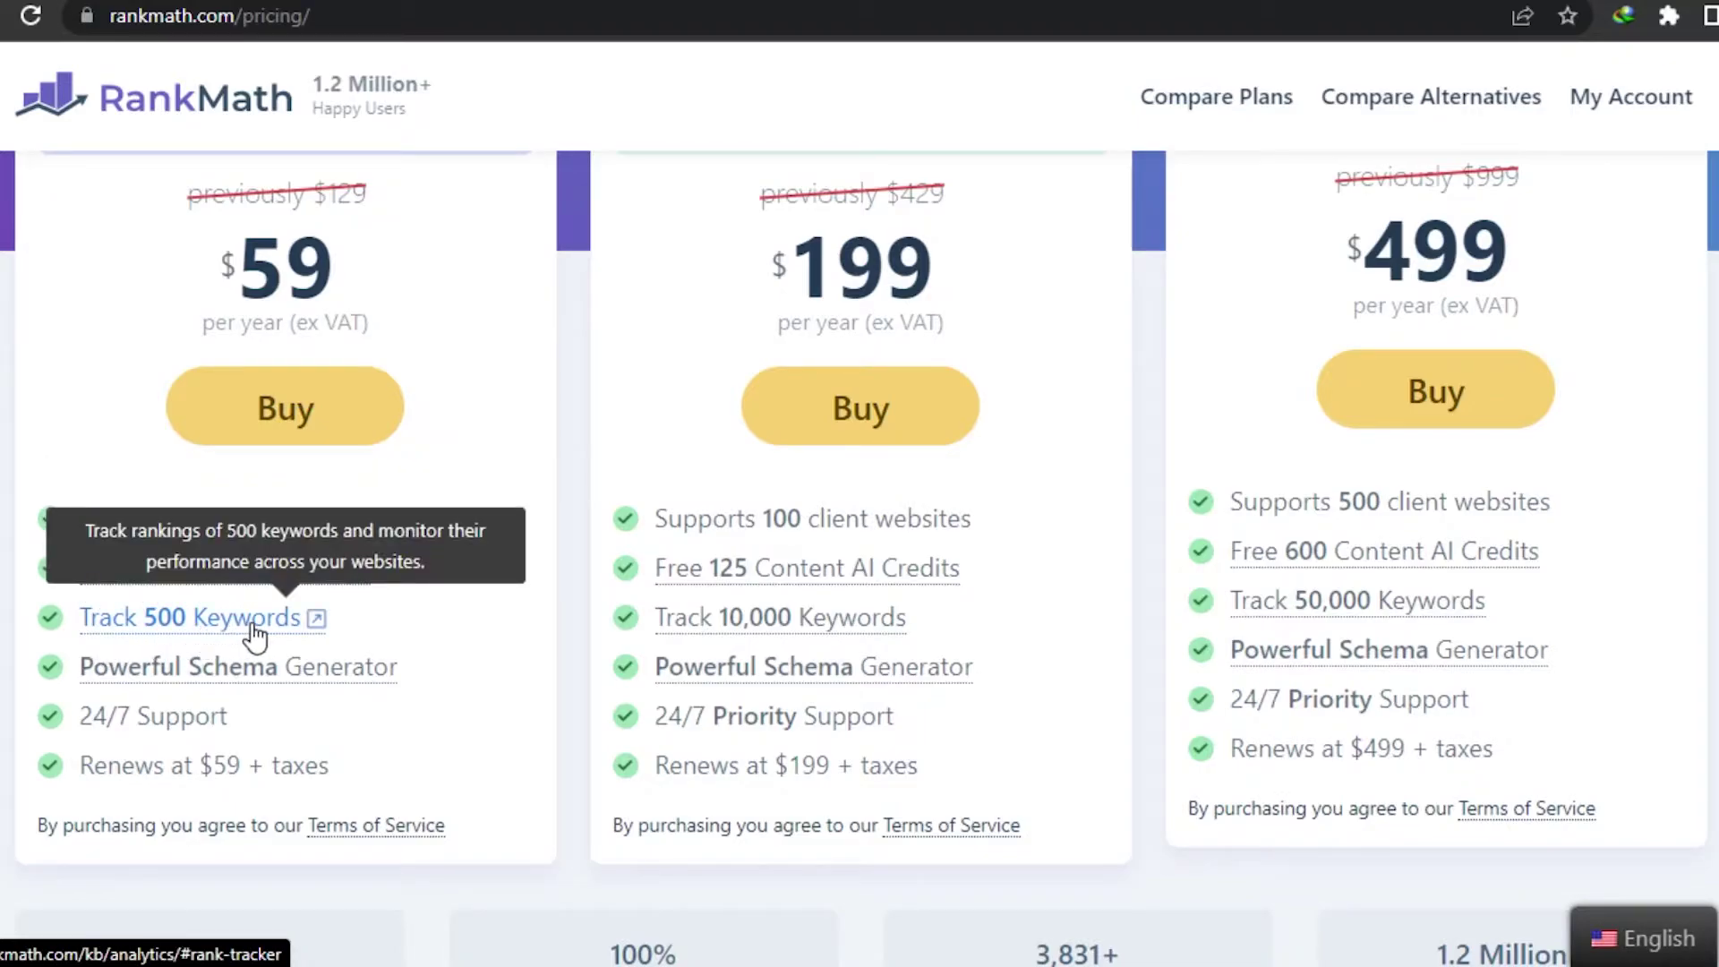
{"action": "mouse_move", "coordinate": [185, 691]}
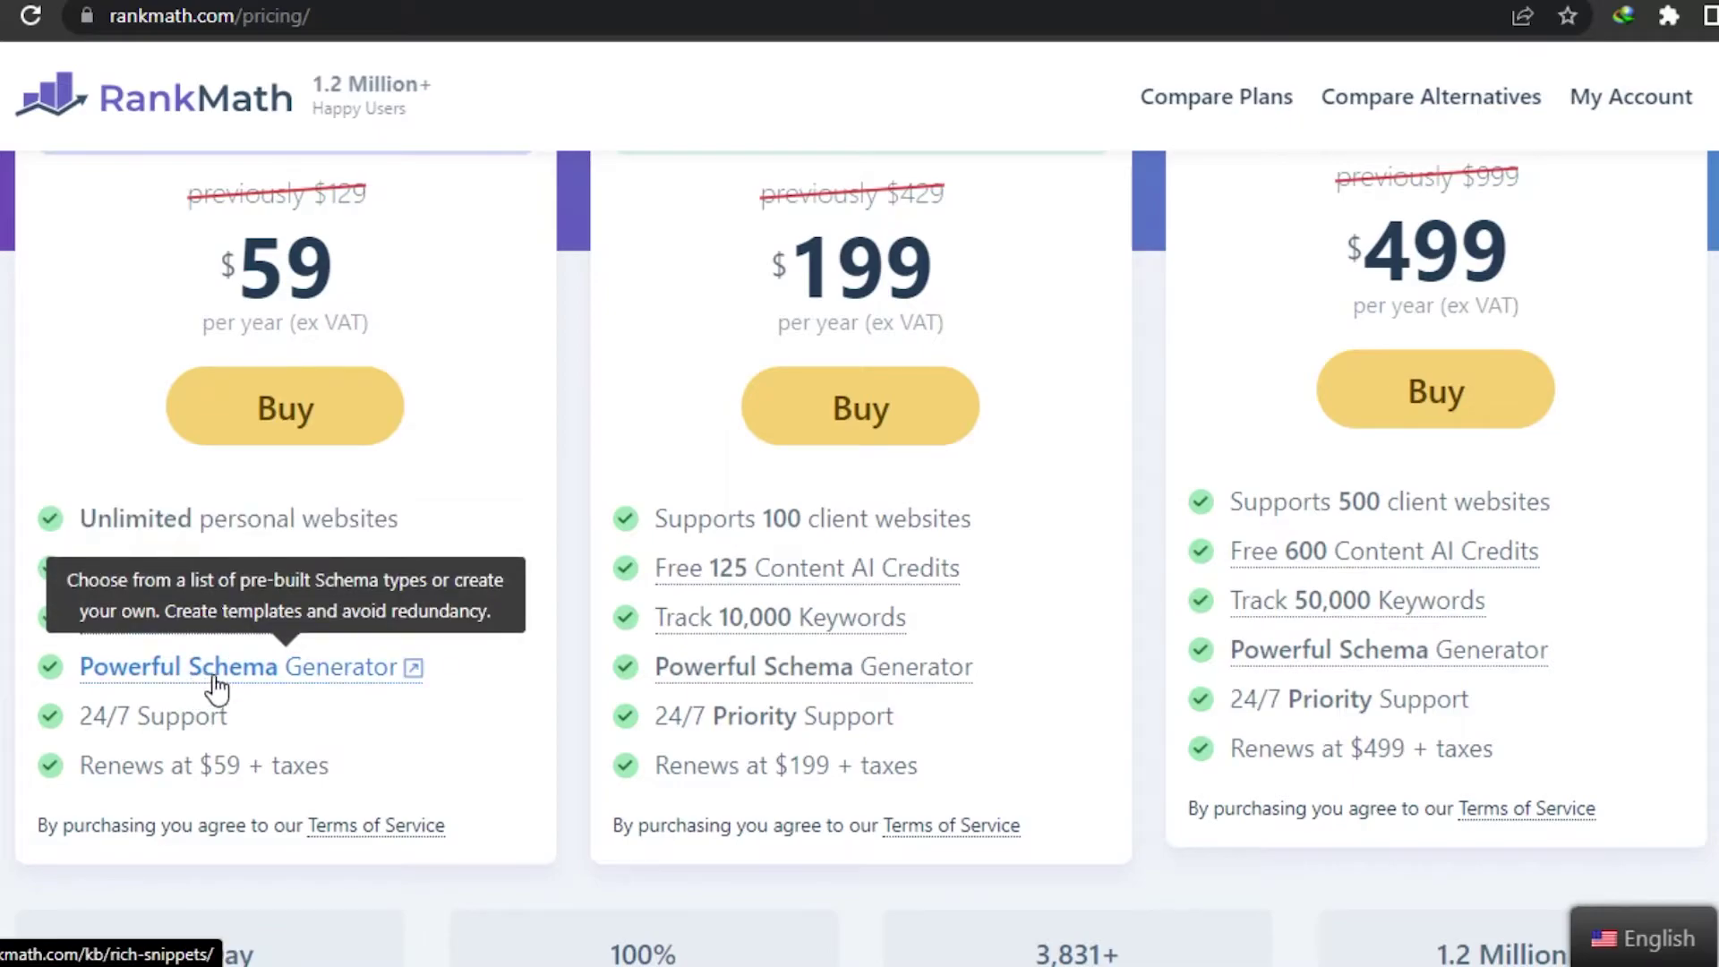
{"action": "mouse_move", "coordinate": [142, 712]}
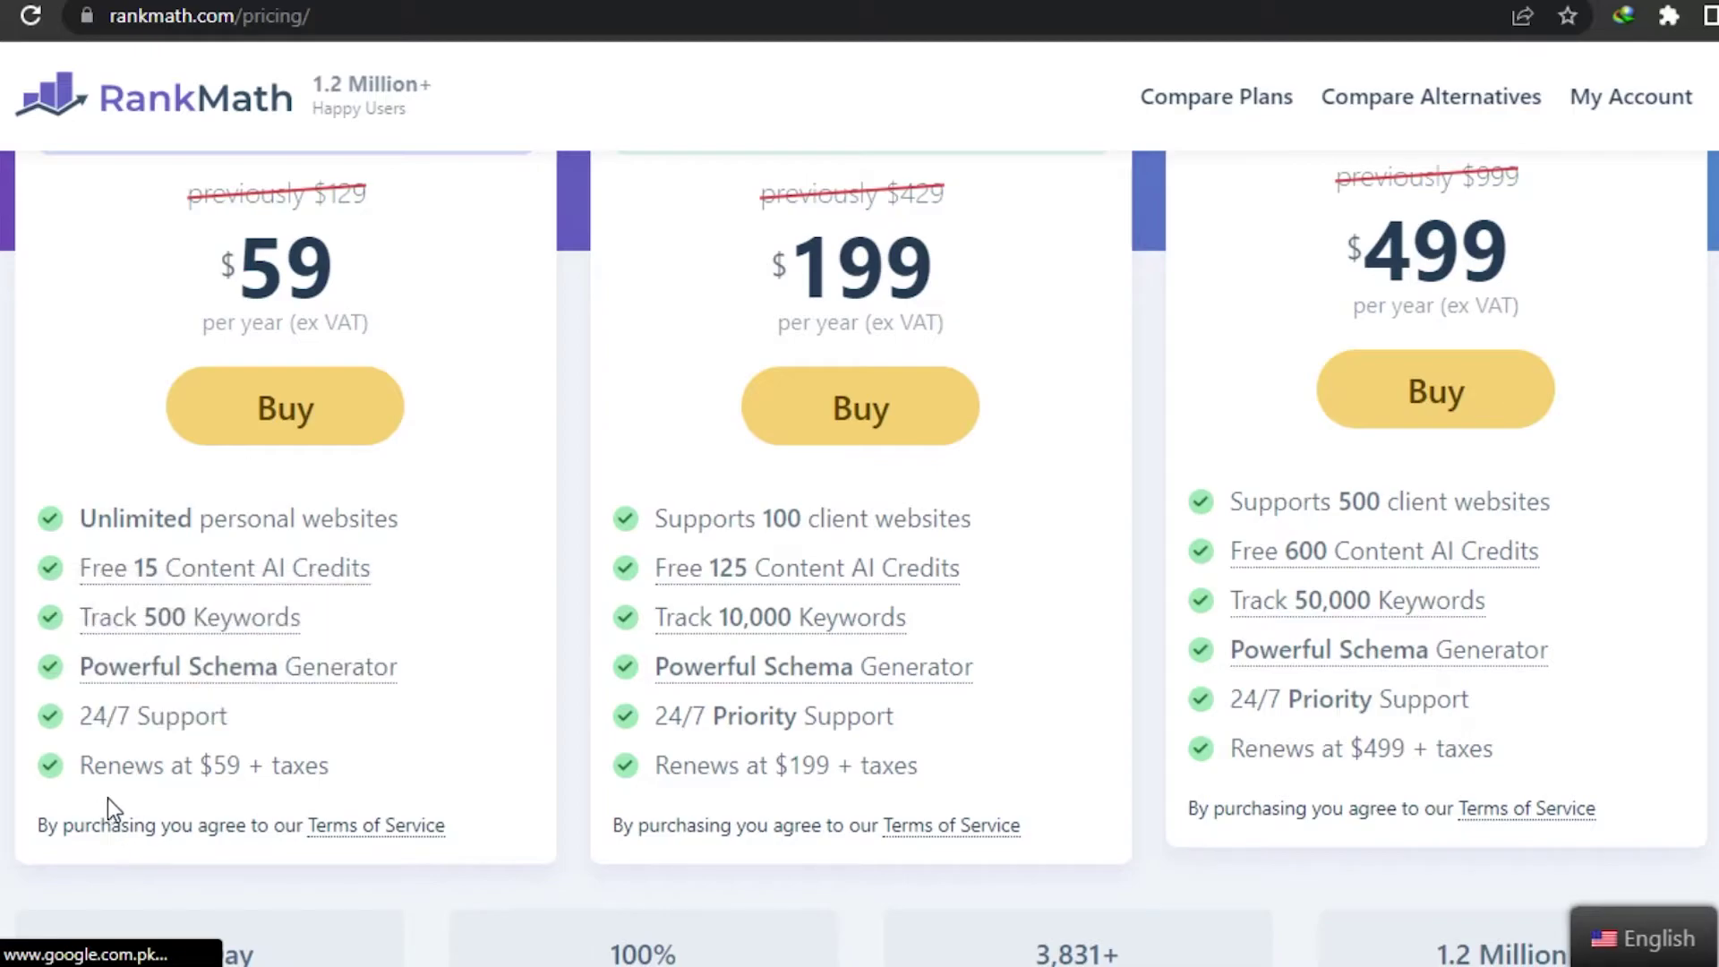
{"action": "mouse_move", "coordinate": [210, 766]}
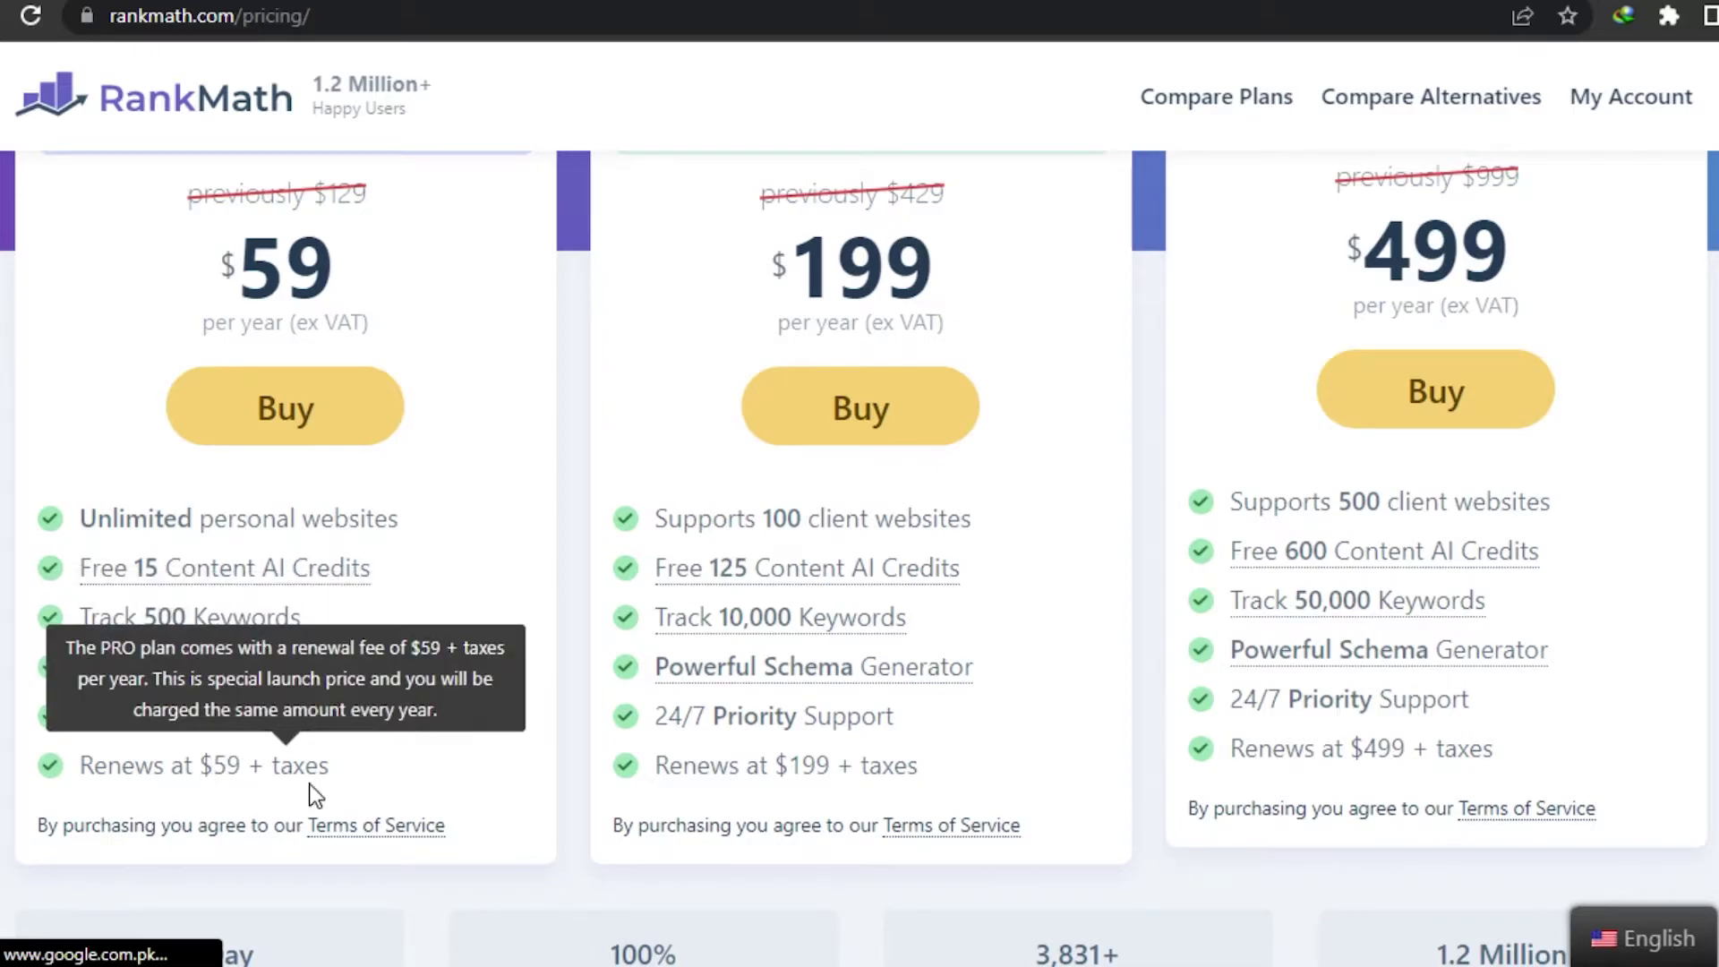
{"action": "scroll", "coordinate": [859, 558], "scroll_direction": "up", "scroll_amount": 4}
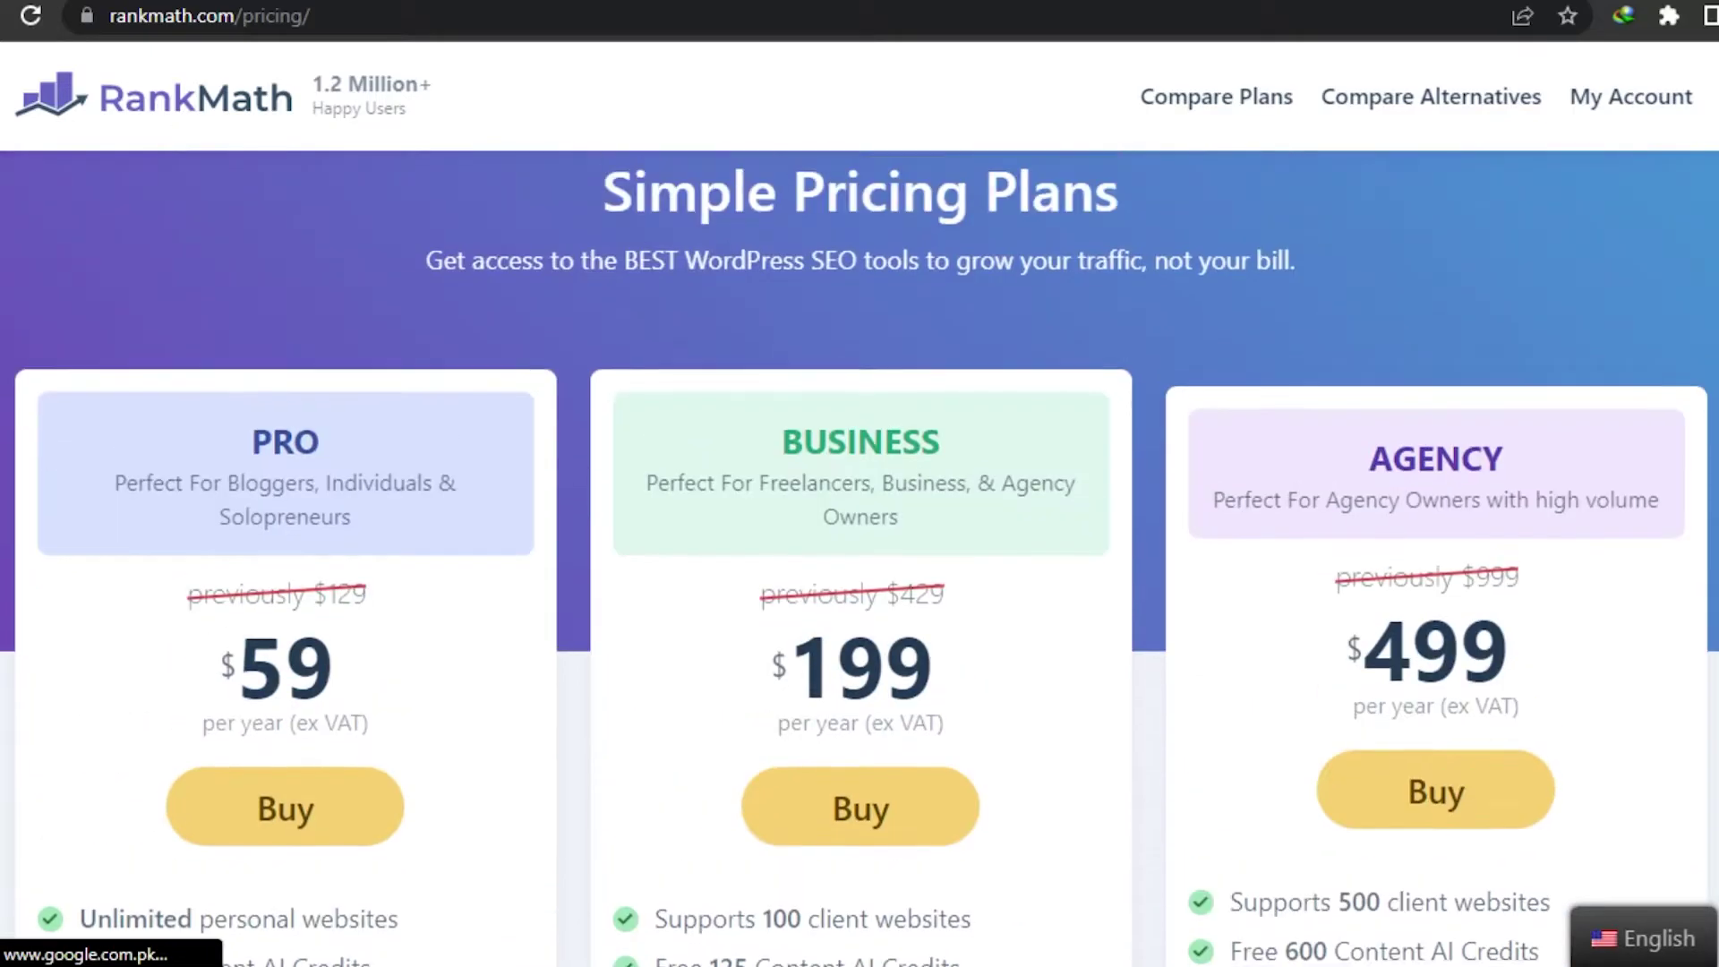
{"action": "scroll", "coordinate": [860, 558], "scroll_direction": "down", "scroll_amount": 1}
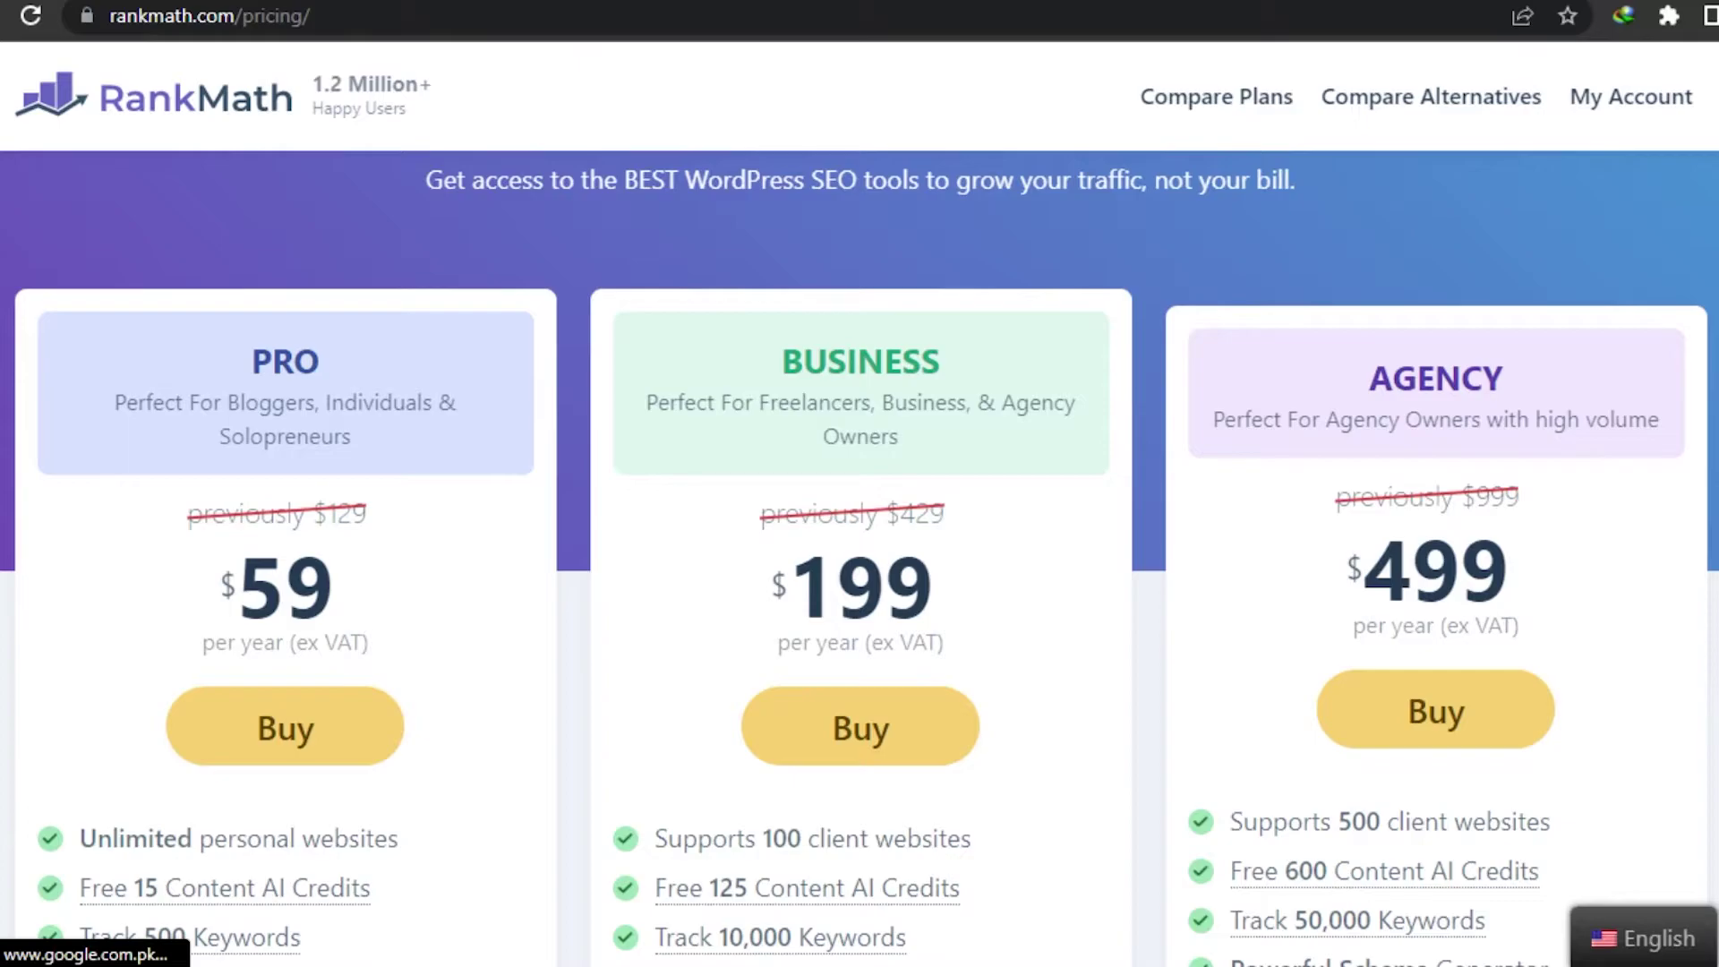
{"action": "scroll", "coordinate": [817, 434], "scroll_direction": "down", "scroll_amount": 3}
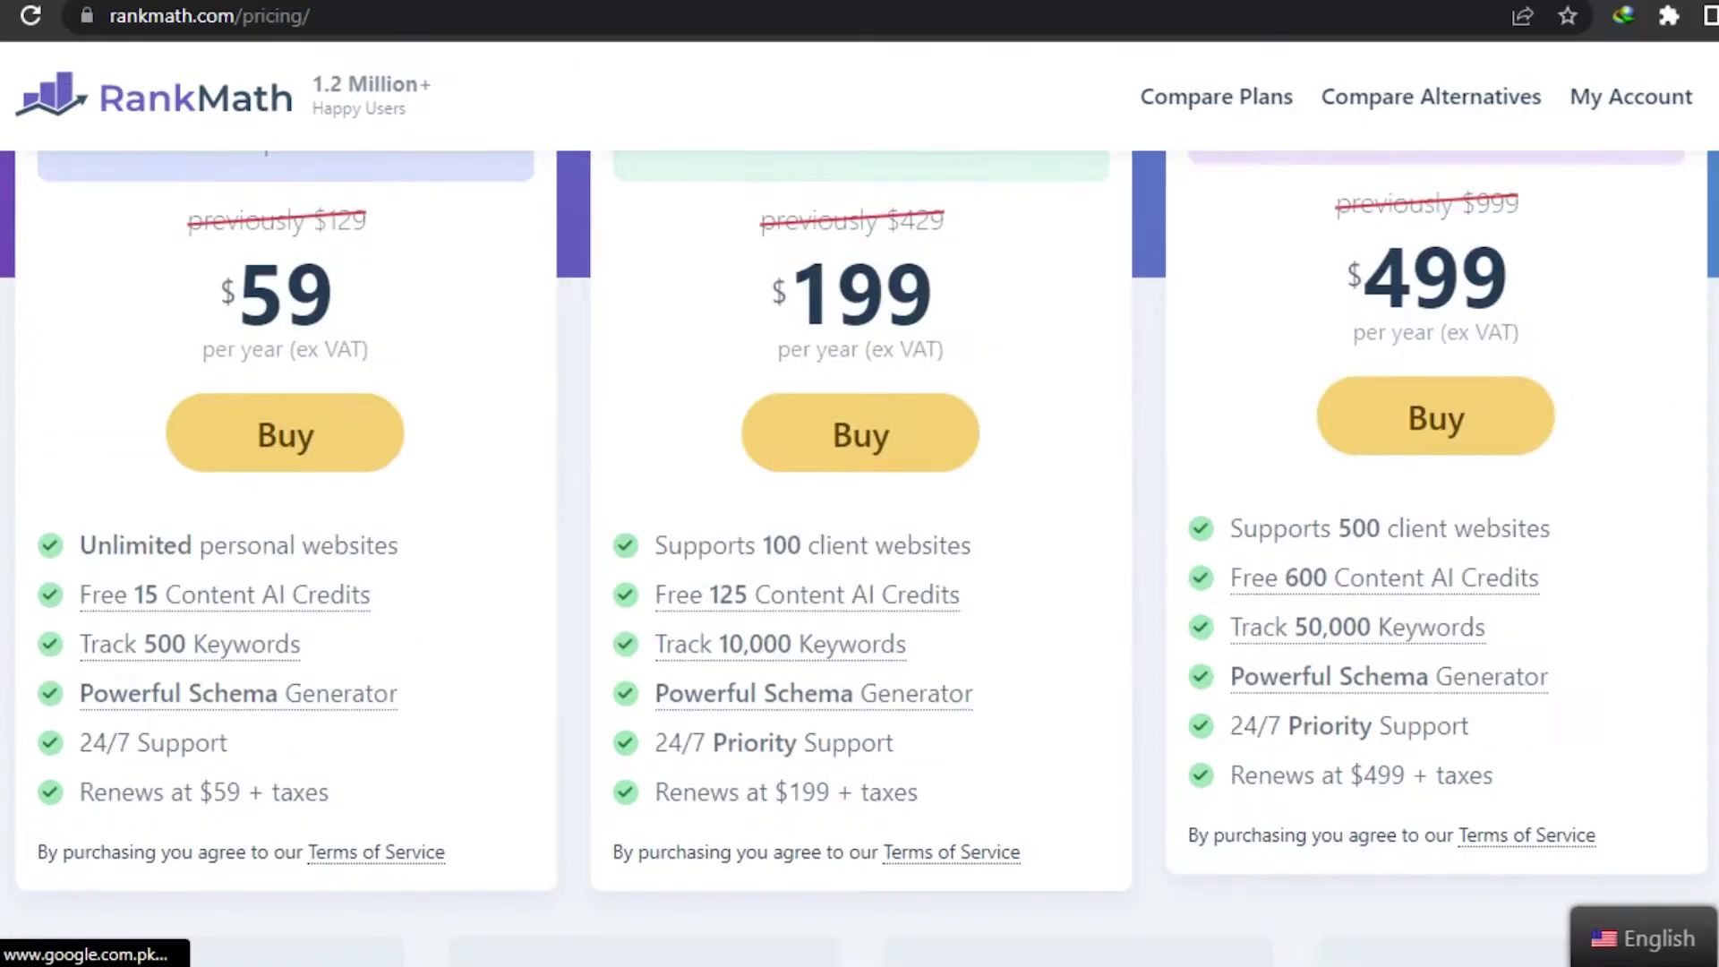
{"action": "mouse_move", "coordinate": [730, 550]}
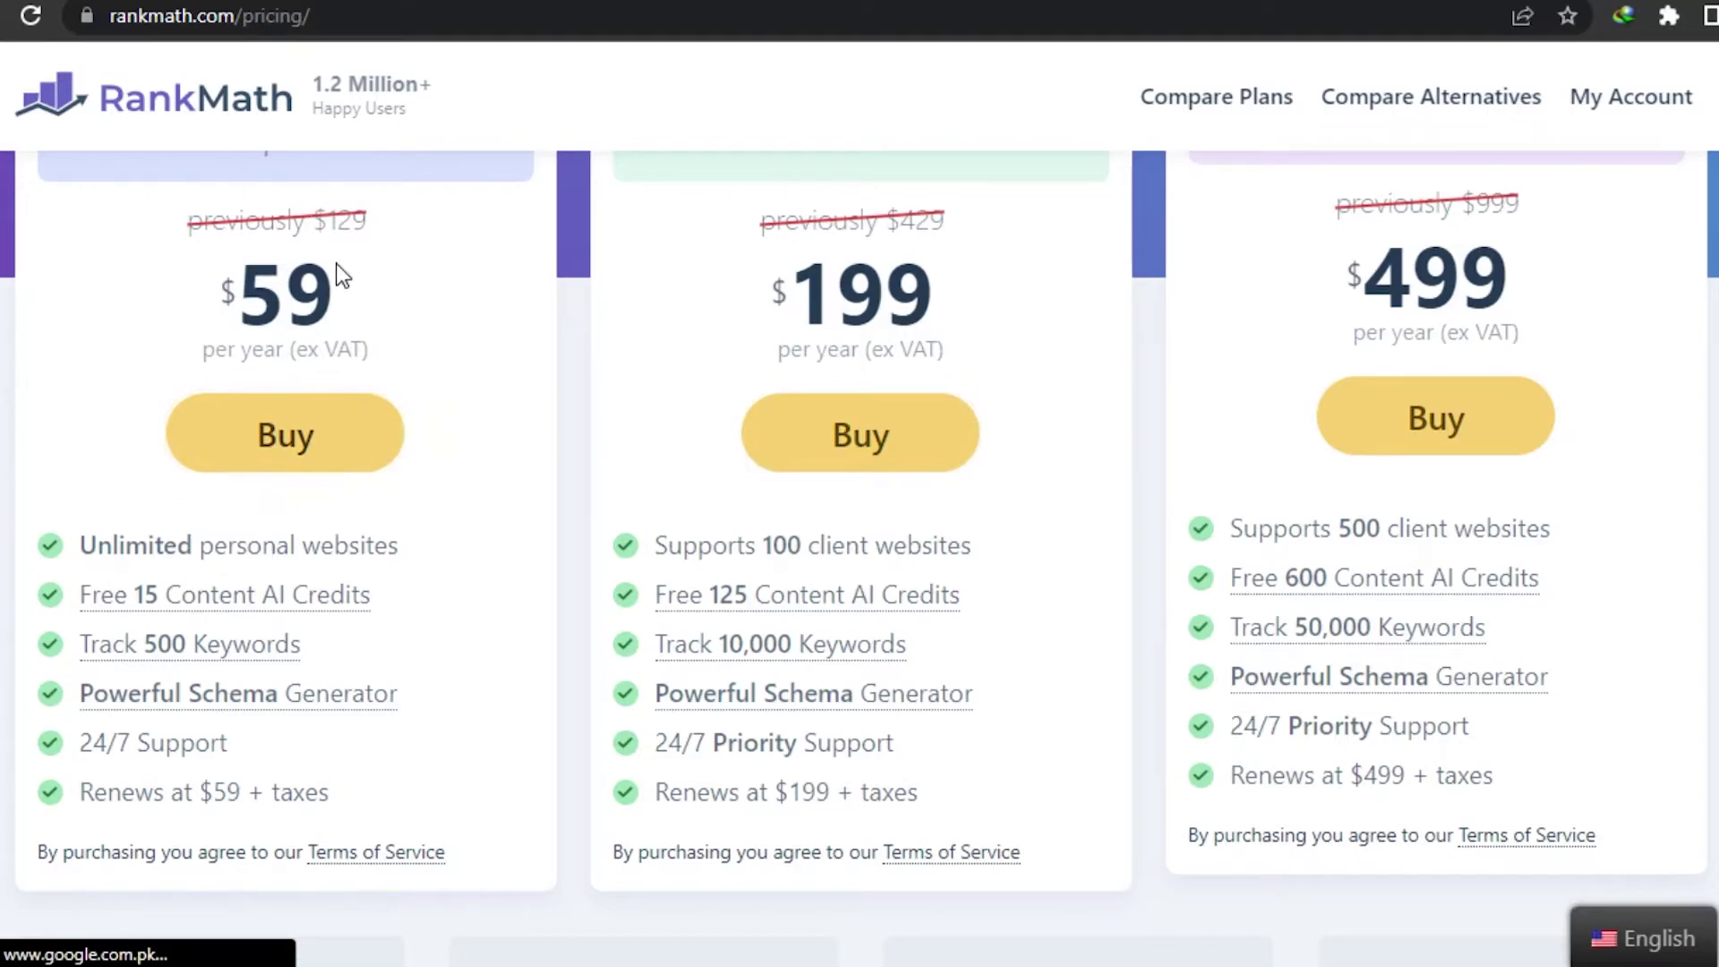
Step: Choose Buy on the PRO plan, then return to the wizard's Your Site form
{"action": "left_click", "coordinate": [270, 460]}
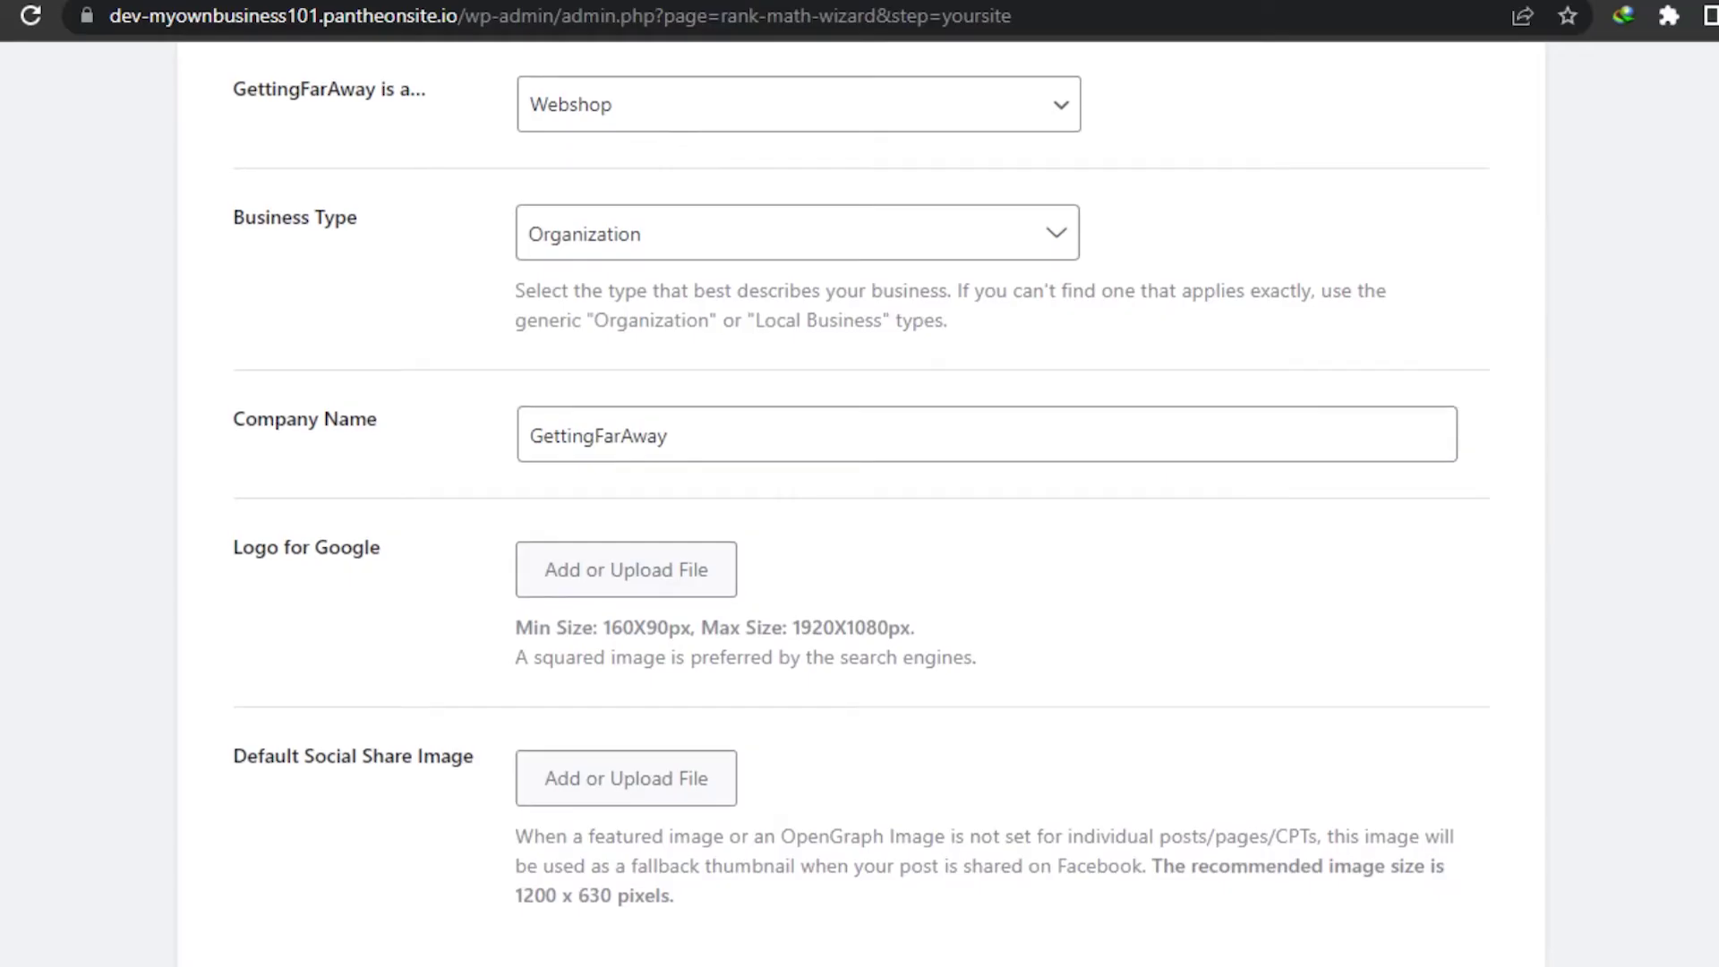
{"action": "scroll", "coordinate": [860, 502], "scroll_direction": "up", "scroll_amount": 1}
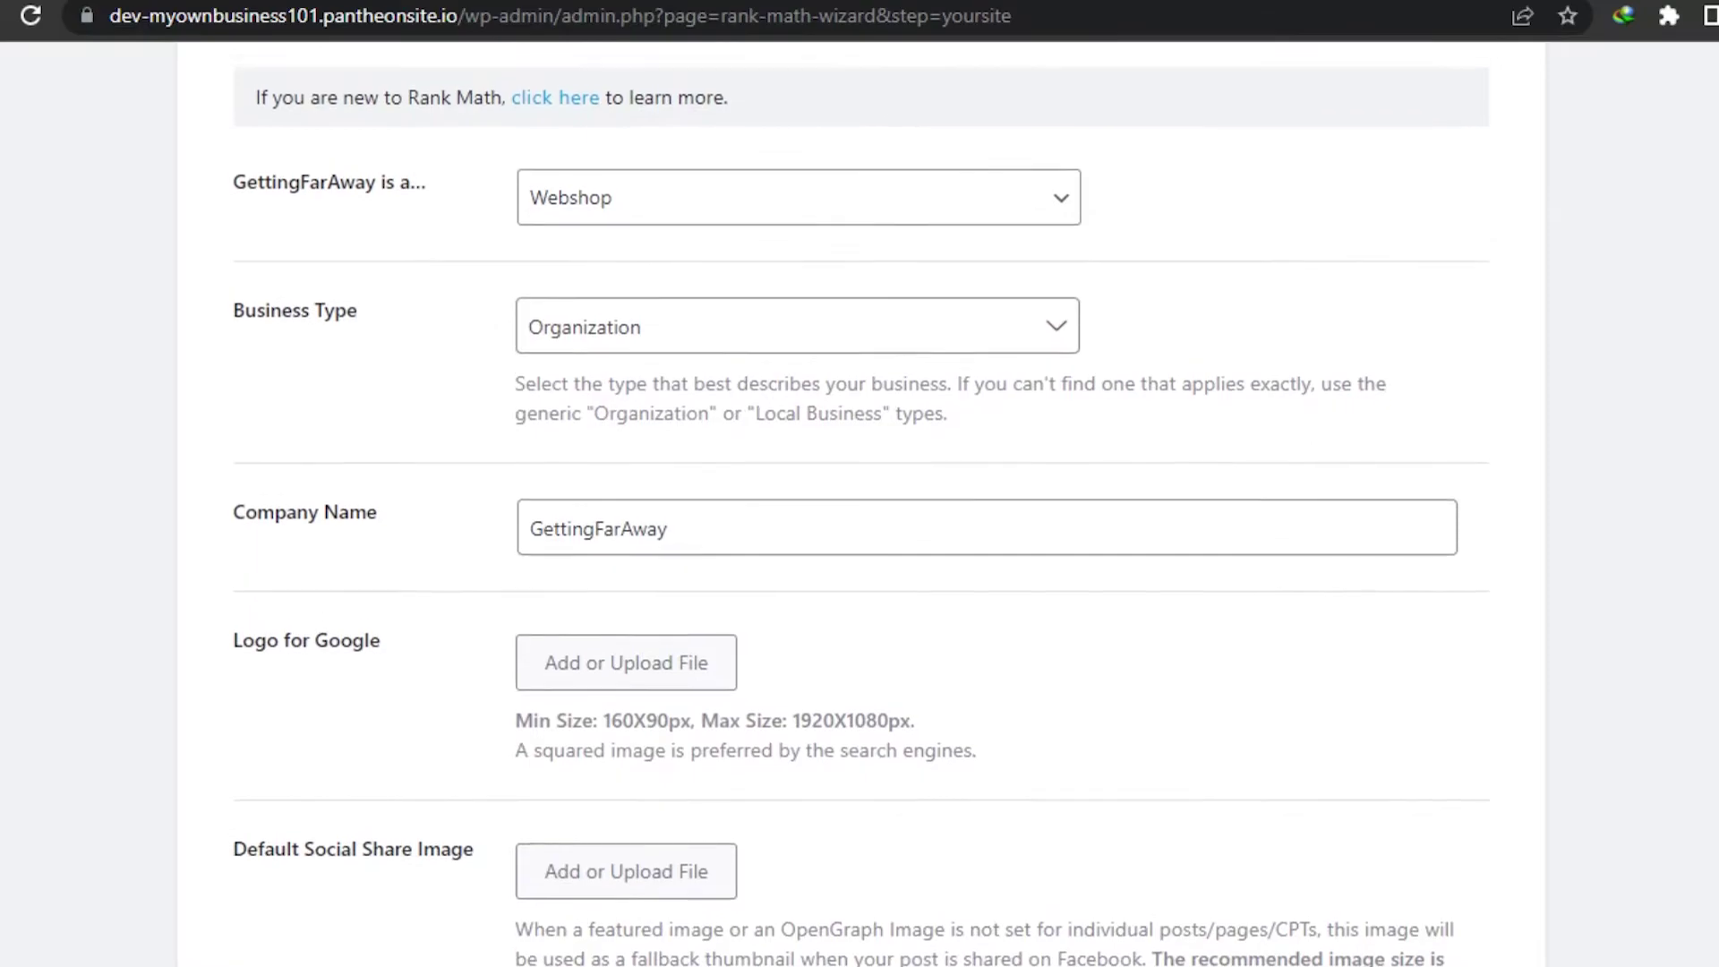
{"action": "scroll", "coordinate": [860, 500], "scroll_direction": "down", "scroll_amount": 3}
{"action": "scroll", "coordinate": [859, 501], "scroll_direction": "down", "scroll_amount": 1}
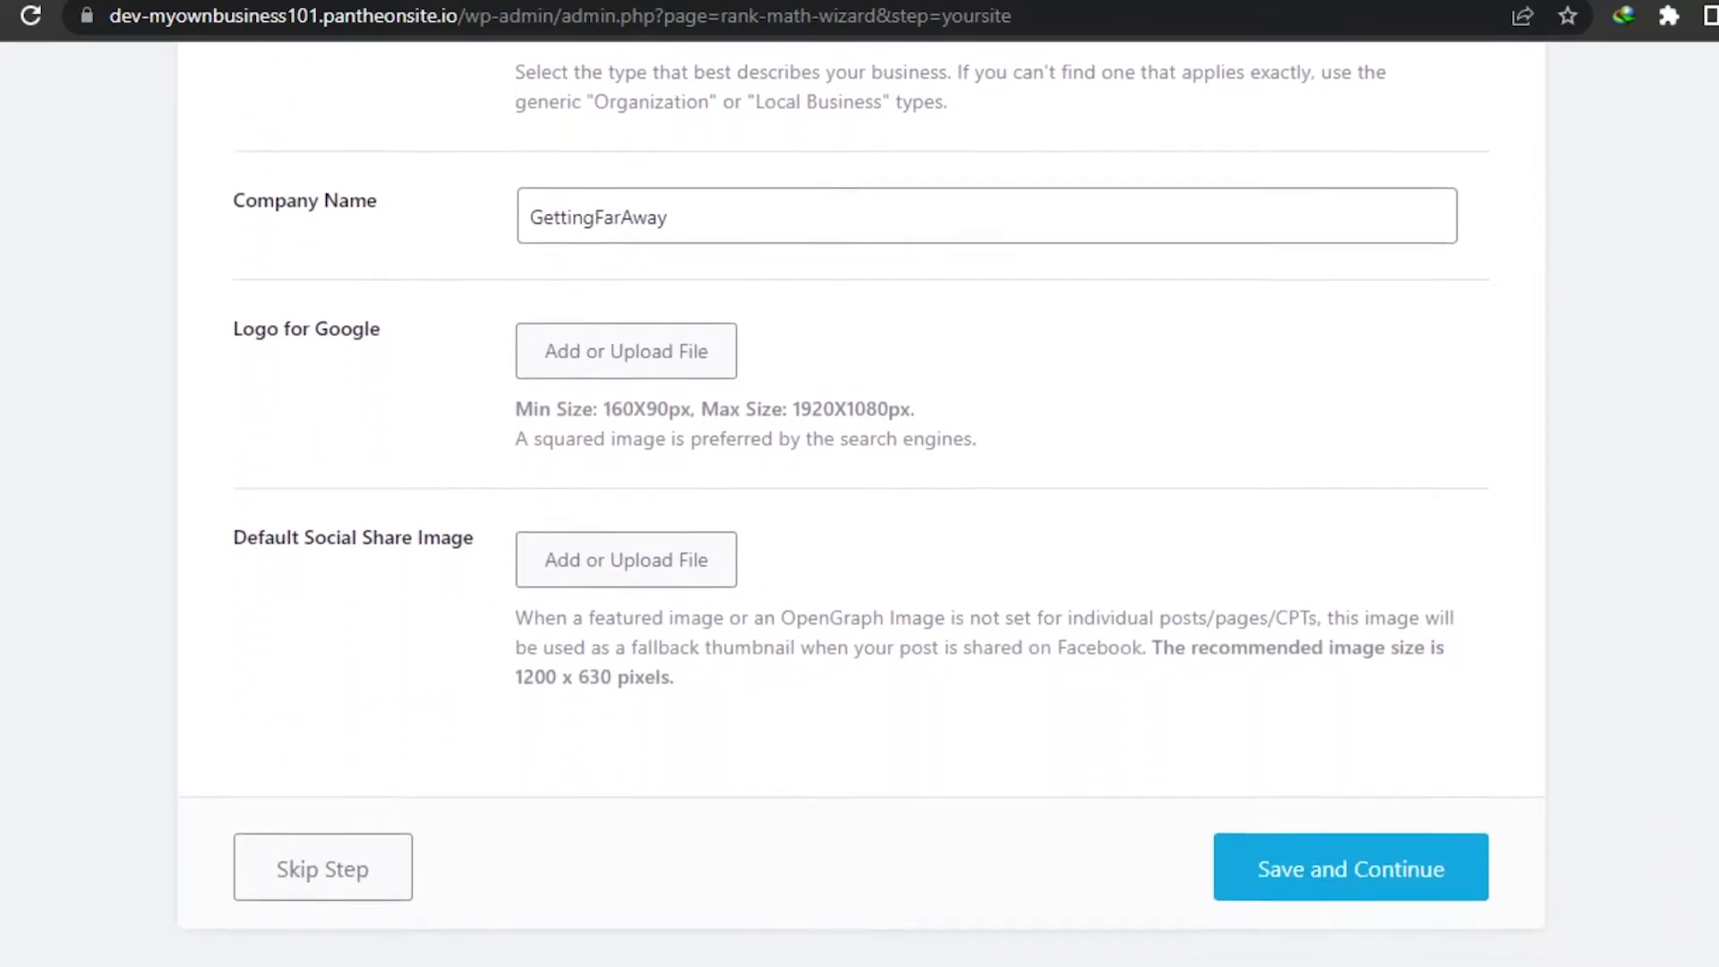
{"action": "scroll", "coordinate": [859, 501], "scroll_direction": "up", "scroll_amount": 4}
{"action": "scroll", "coordinate": [861, 502], "scroll_direction": "down", "scroll_amount": 1}
{"action": "scroll", "coordinate": [860, 501], "scroll_direction": "down", "scroll_amount": 1}
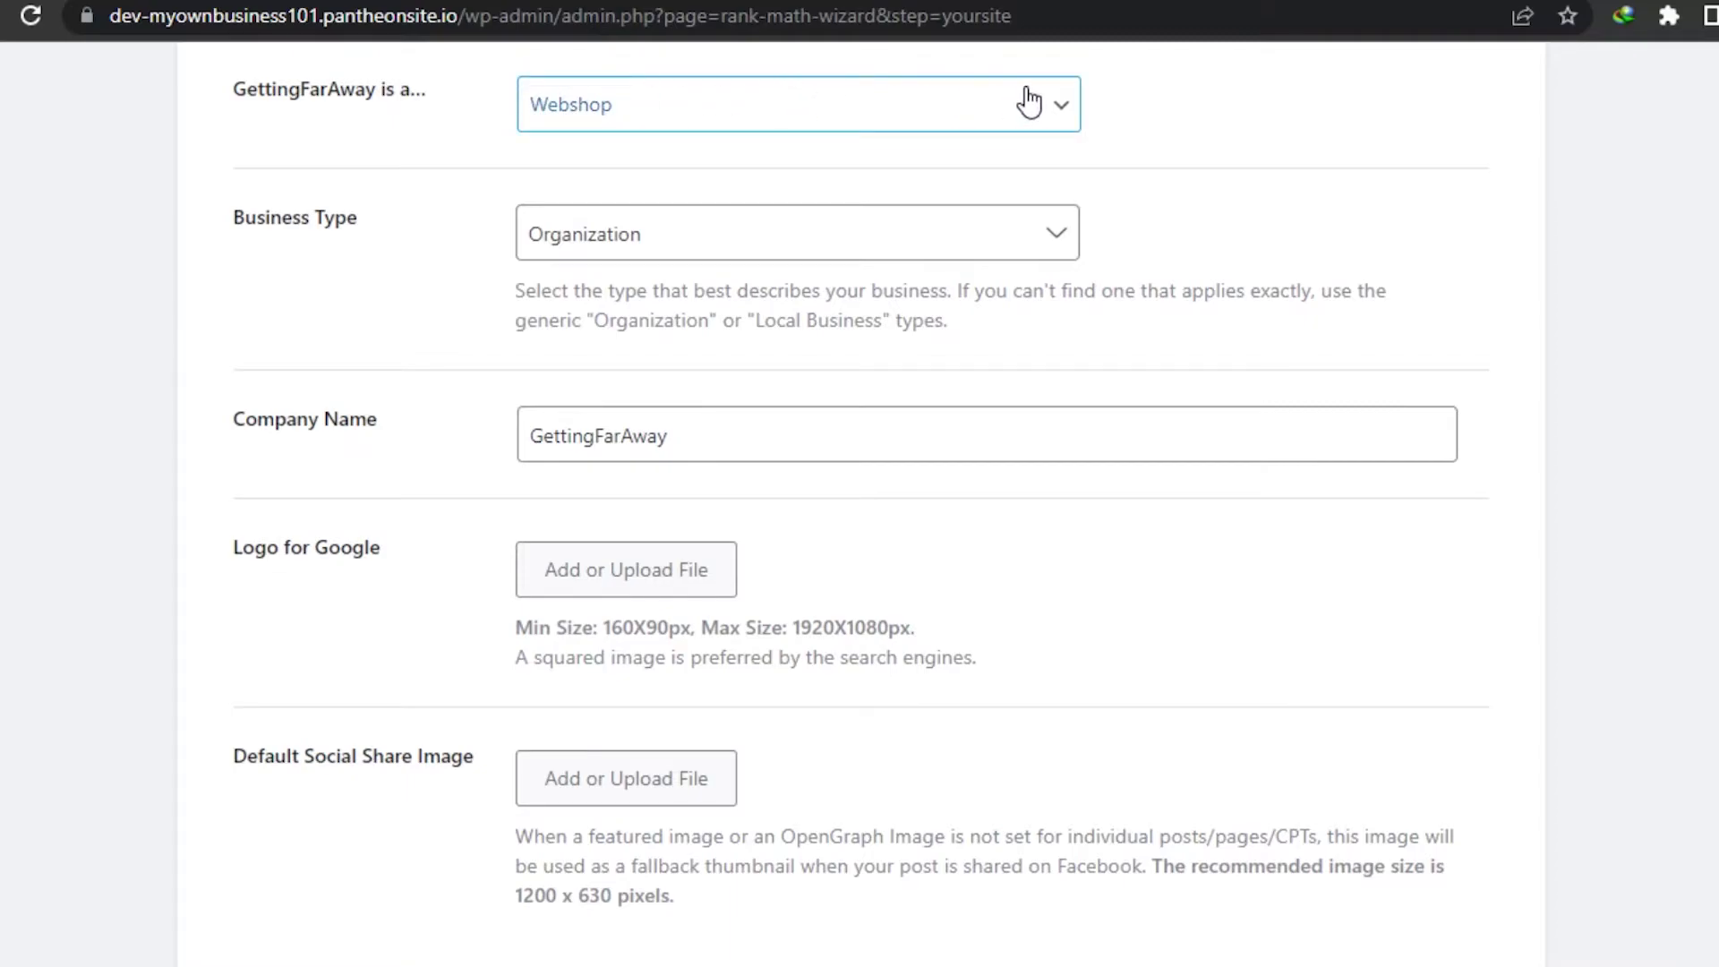
Step: Set the site type to Other Personal Website and open the Logo for Google chooser
{"action": "left_click", "coordinate": [786, 114]}
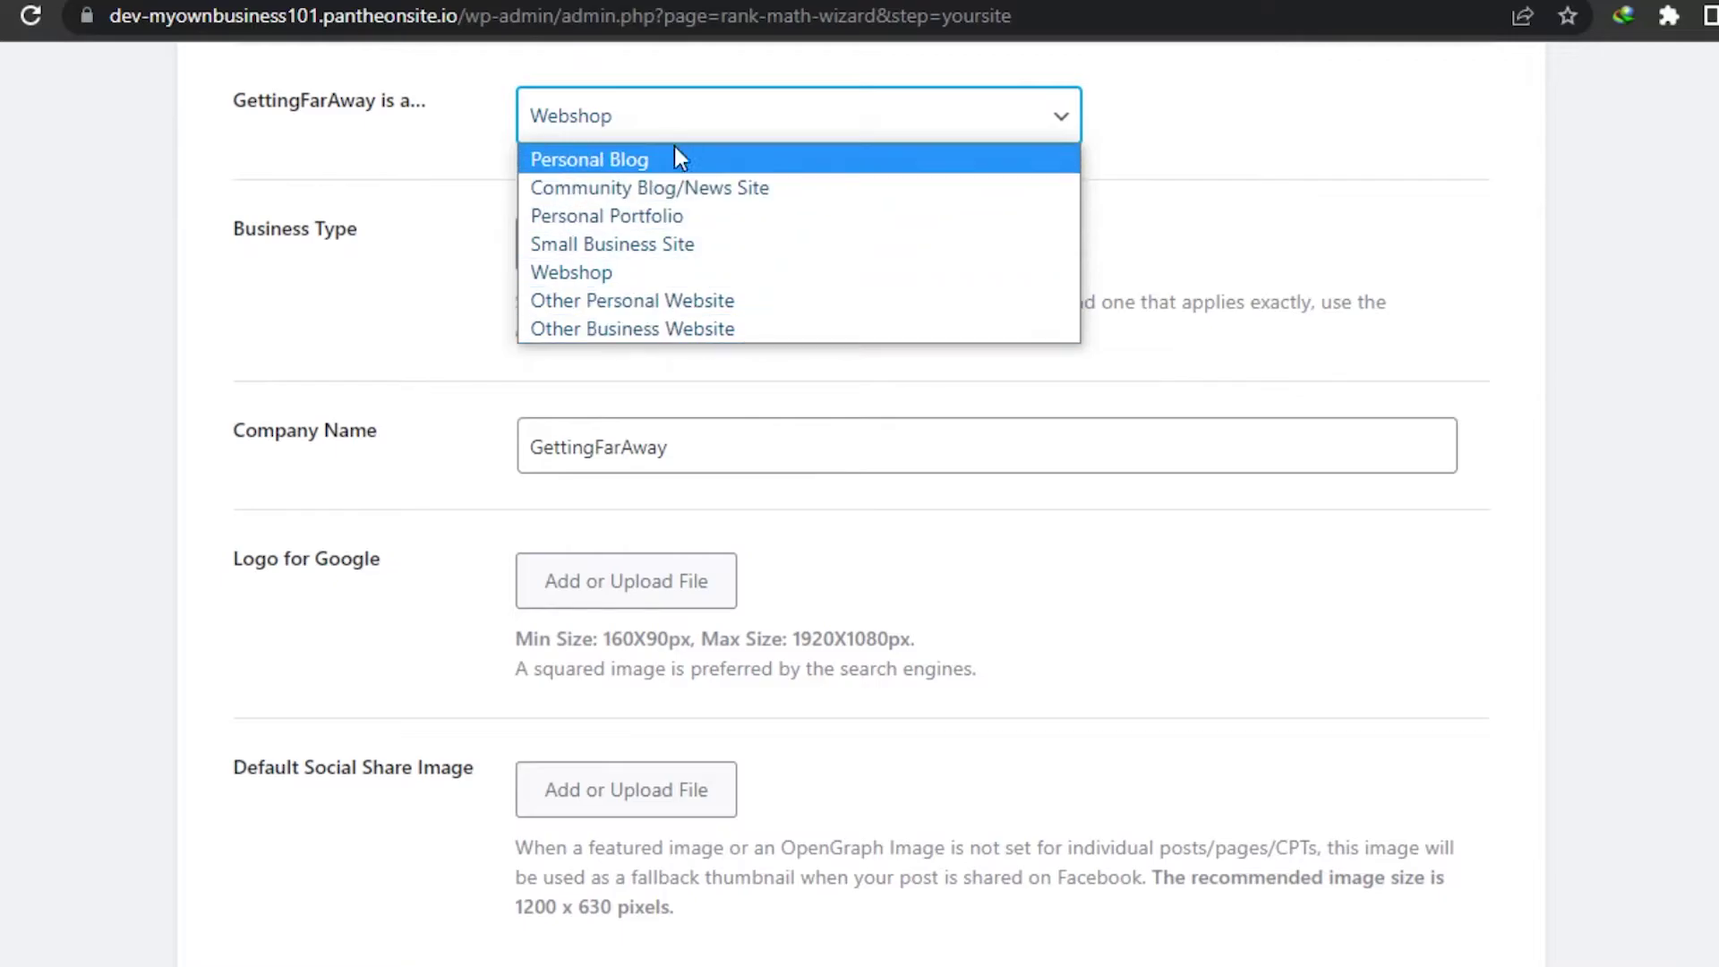
{"action": "left_click", "coordinate": [657, 305]}
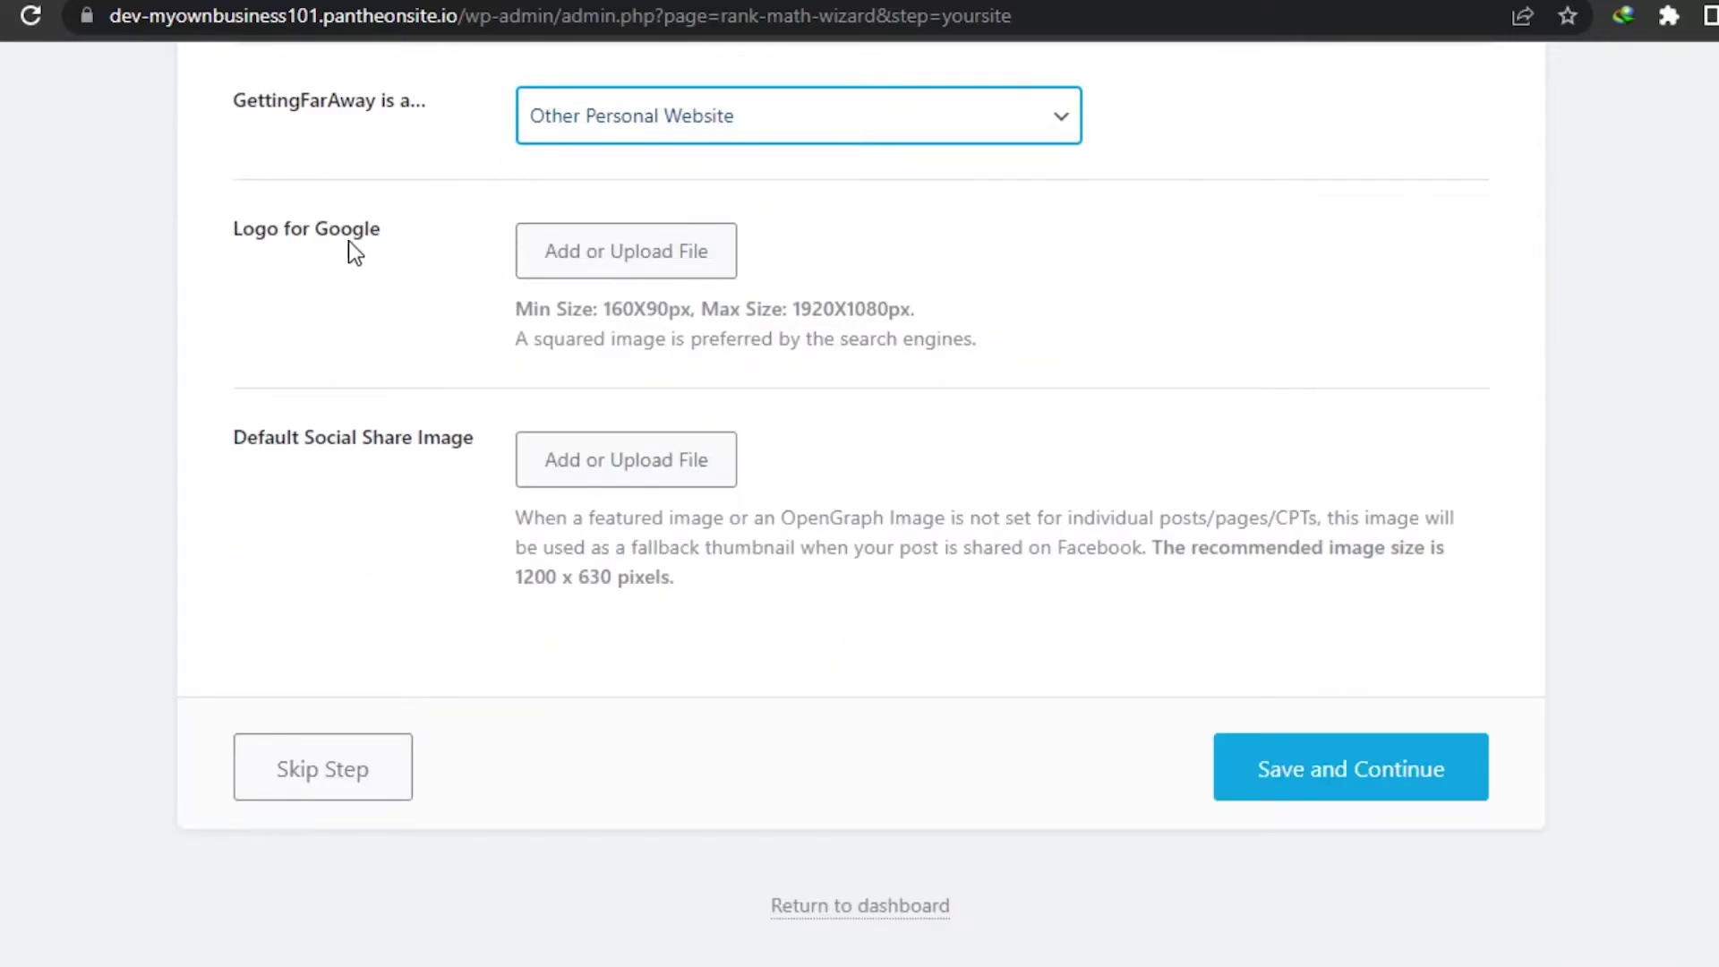
{"action": "left_click", "coordinate": [632, 251]}
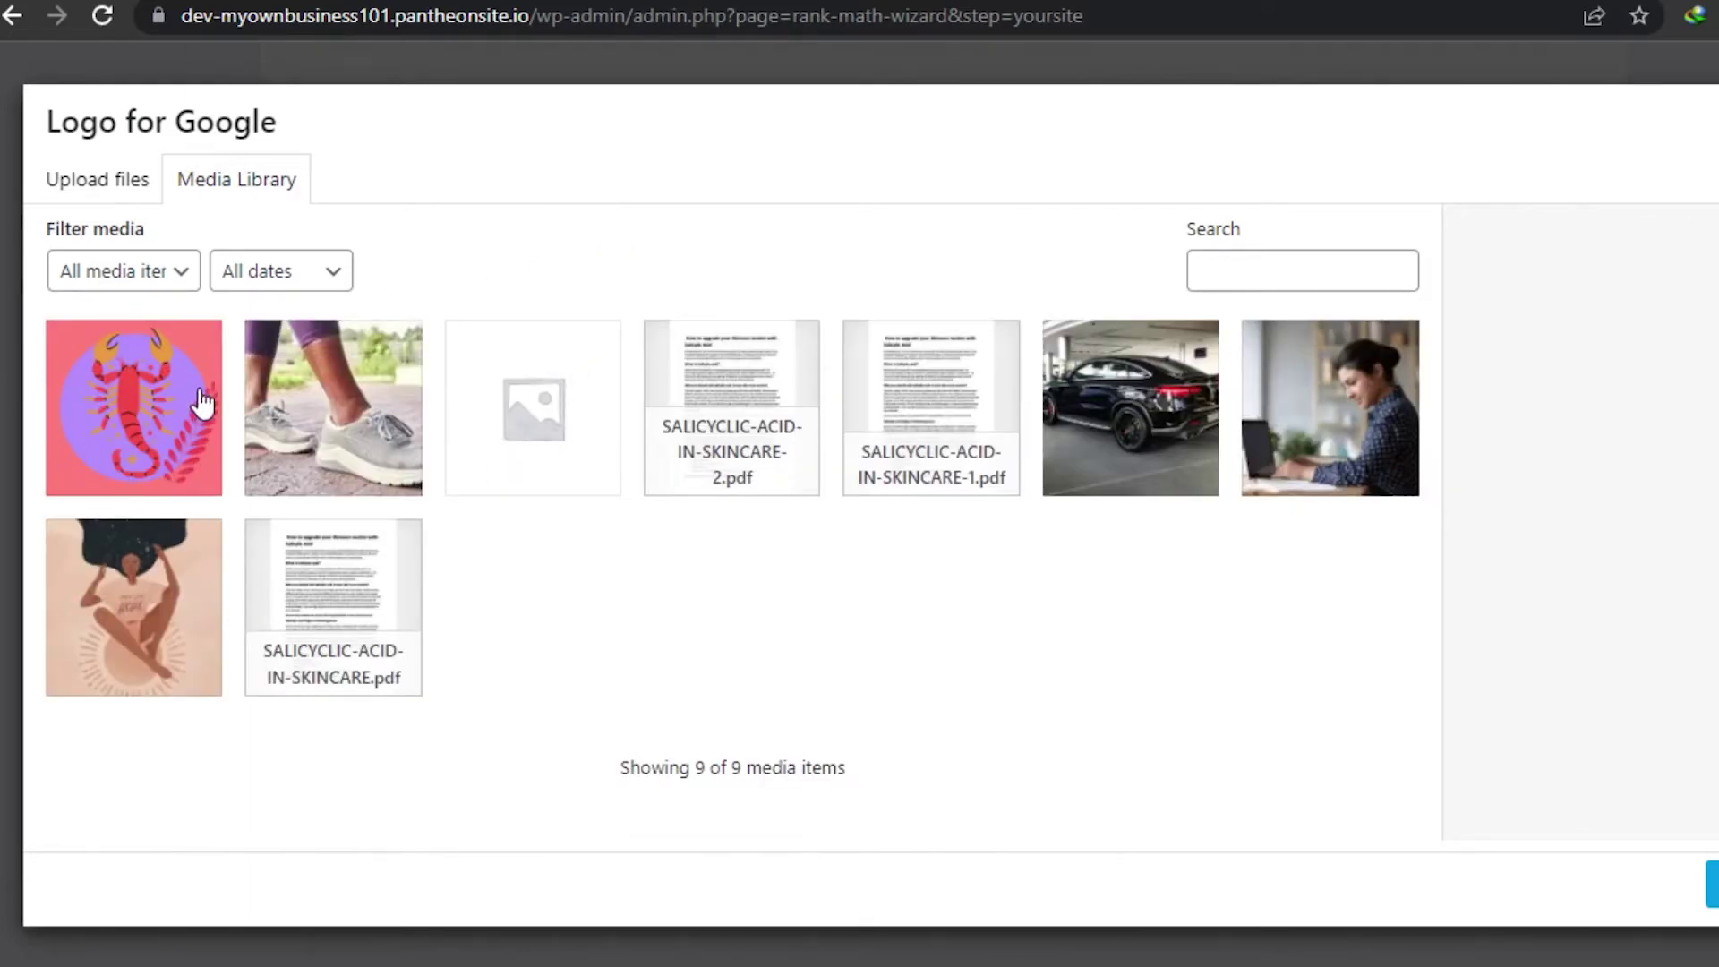
Step: Use the Dont-Lose-Hope art print illustration from the Media Library as the Logo for Google
{"action": "left_click", "coordinate": [140, 607]}
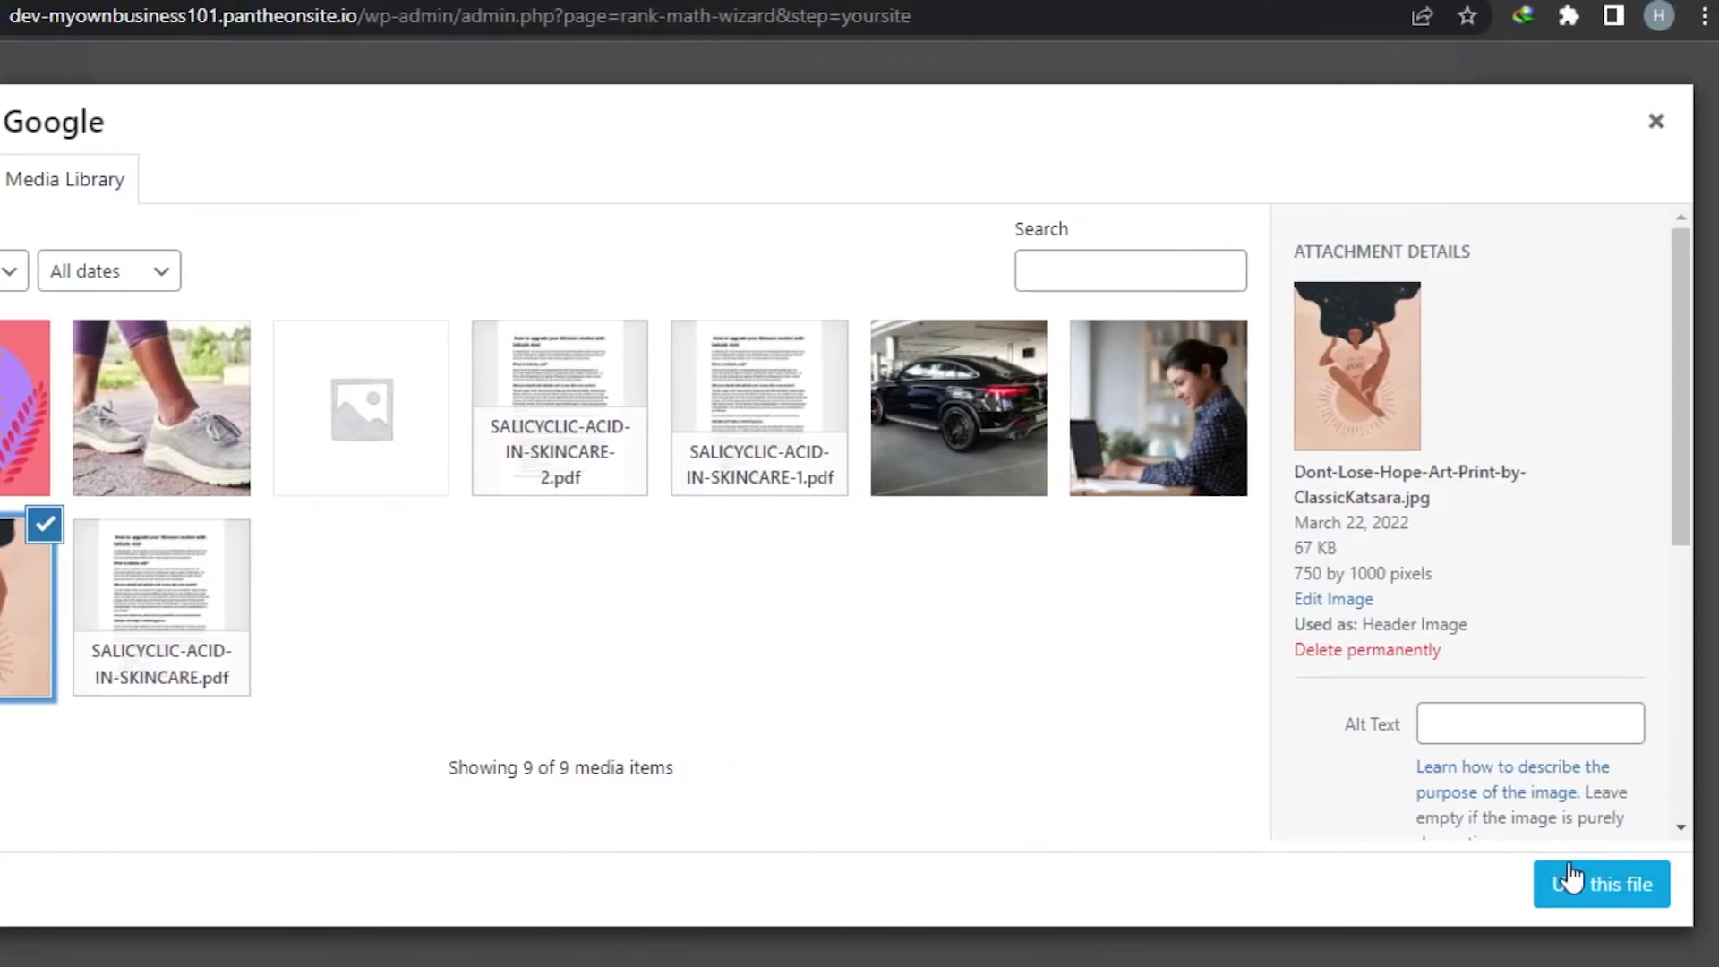
{"action": "left_click", "coordinate": [1712, 885]}
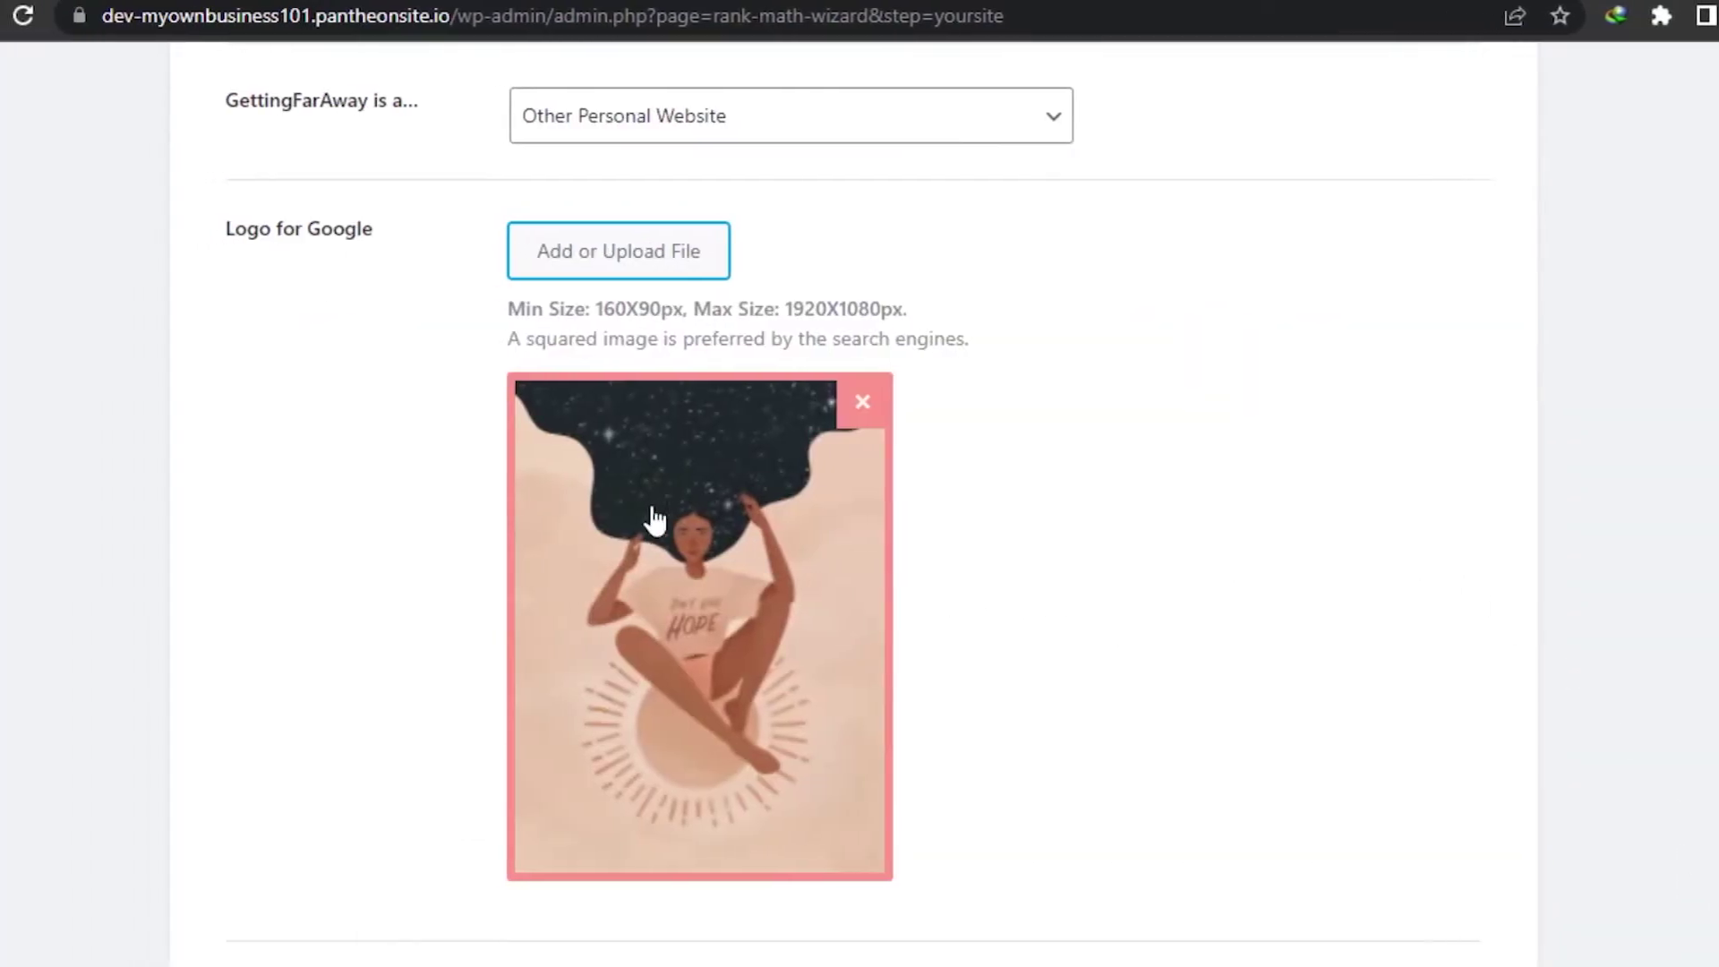
{"action": "scroll", "coordinate": [819, 467], "scroll_direction": "down", "scroll_amount": 5}
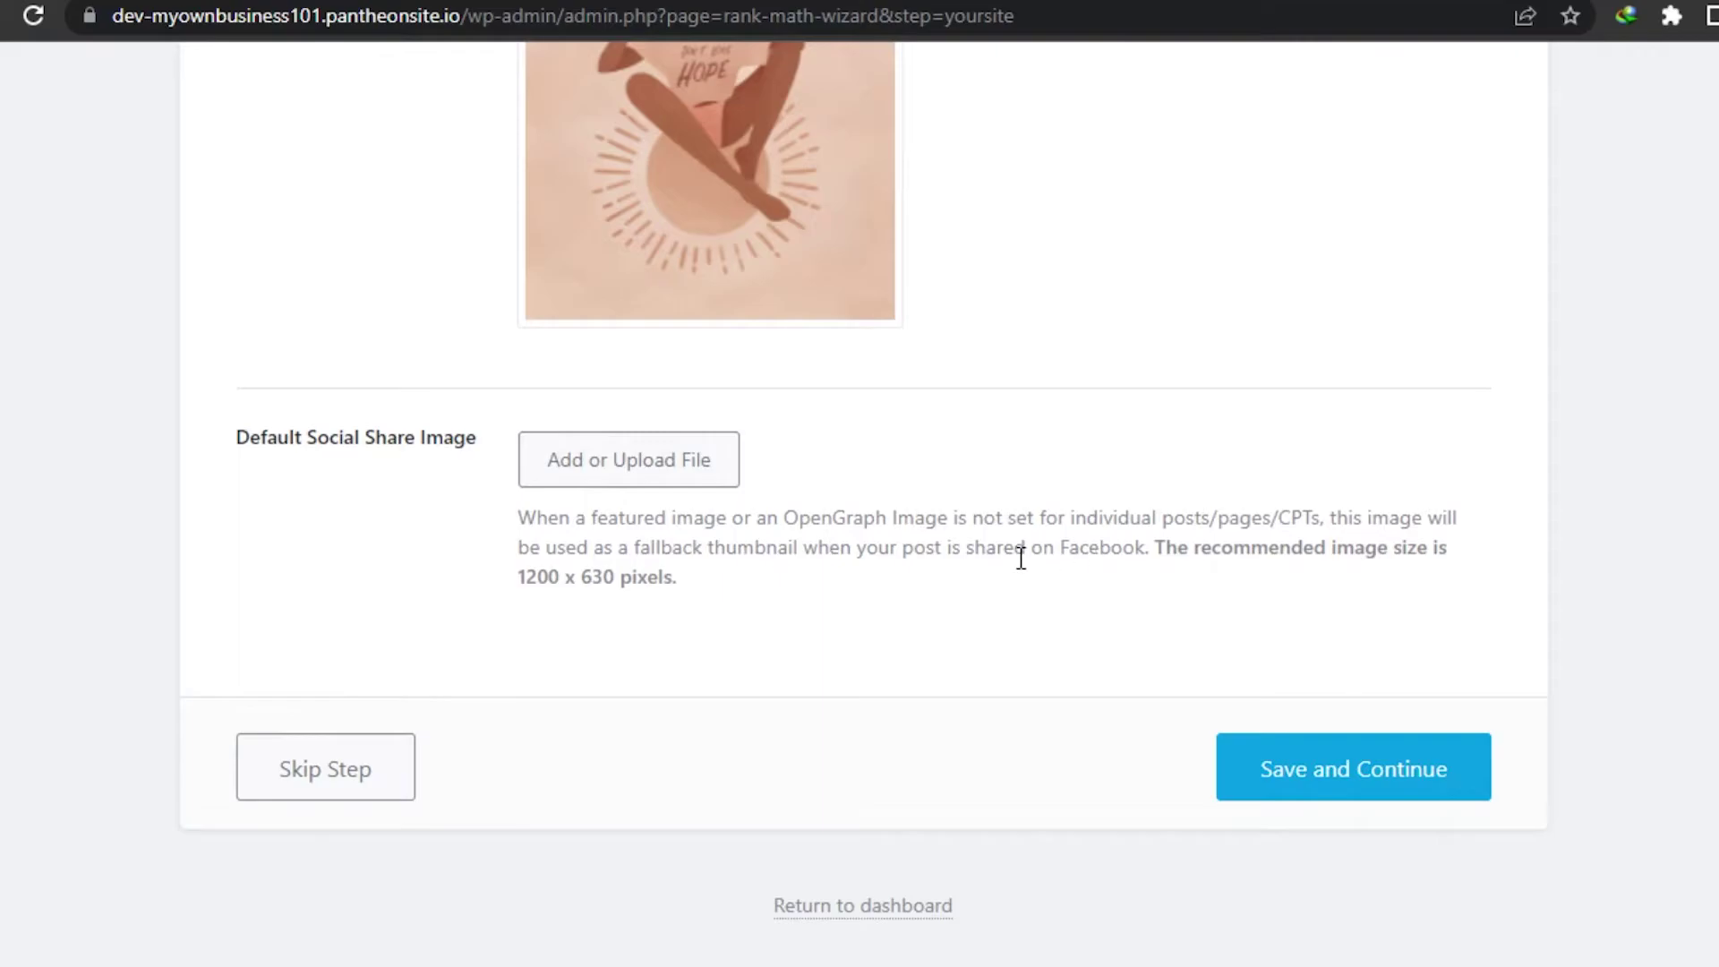
{"action": "left_click", "coordinate": [672, 468]}
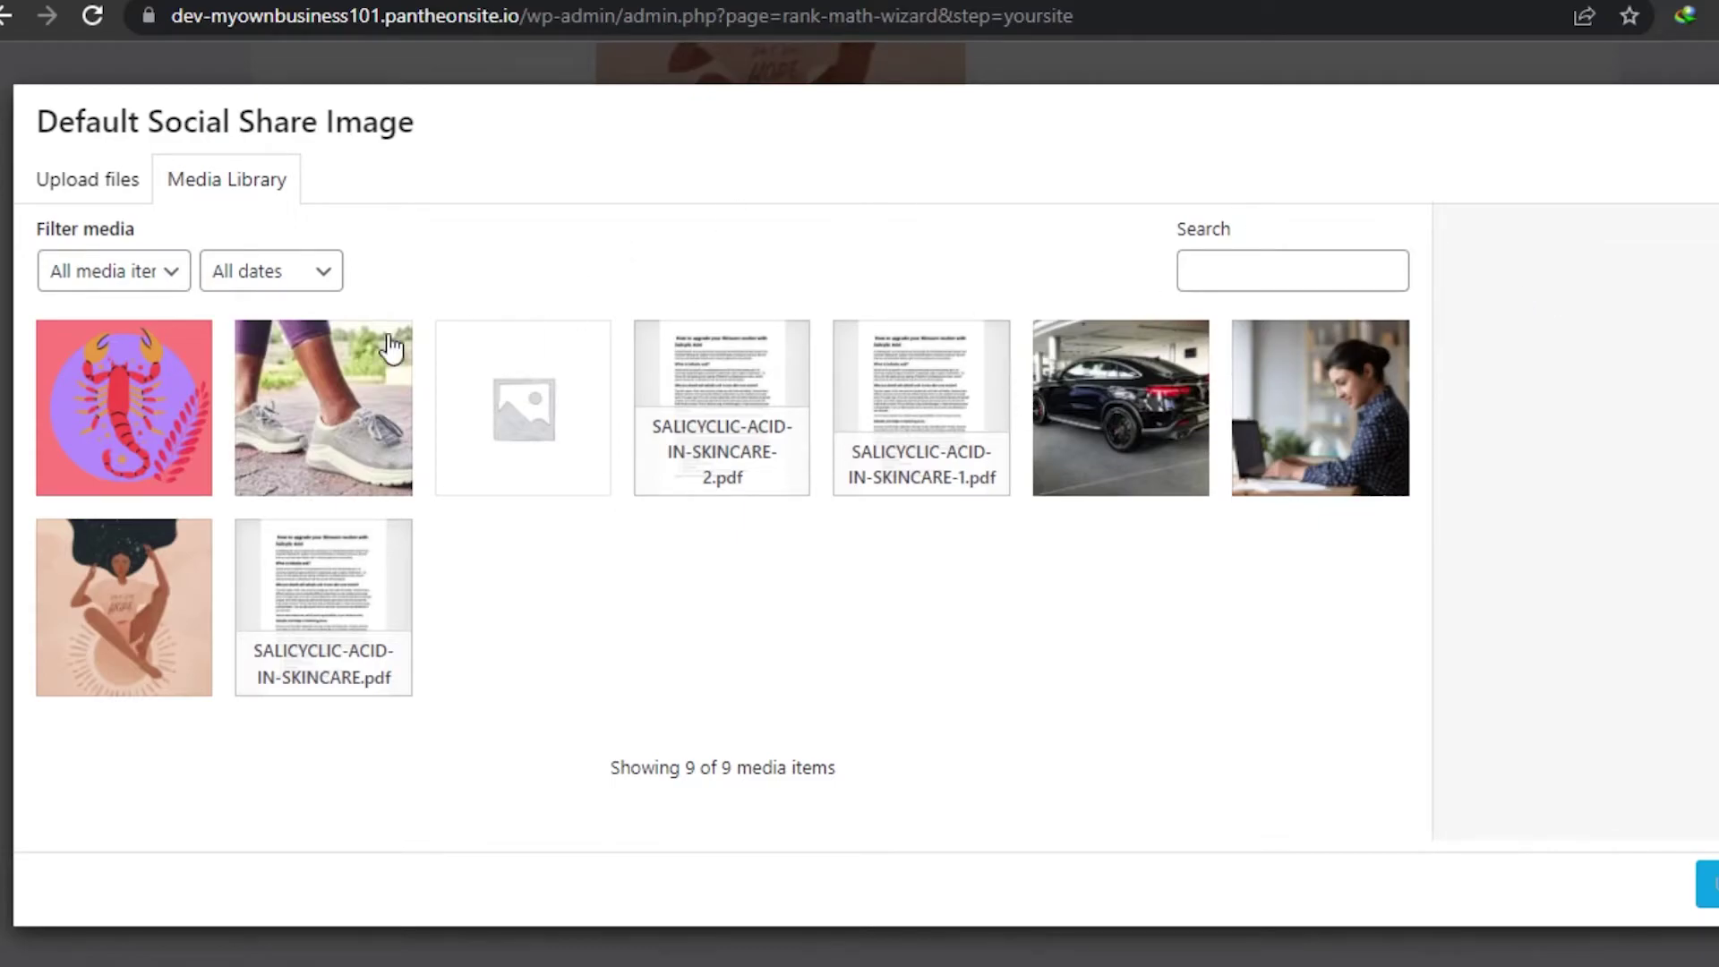
{"action": "left_click", "coordinate": [114, 200]}
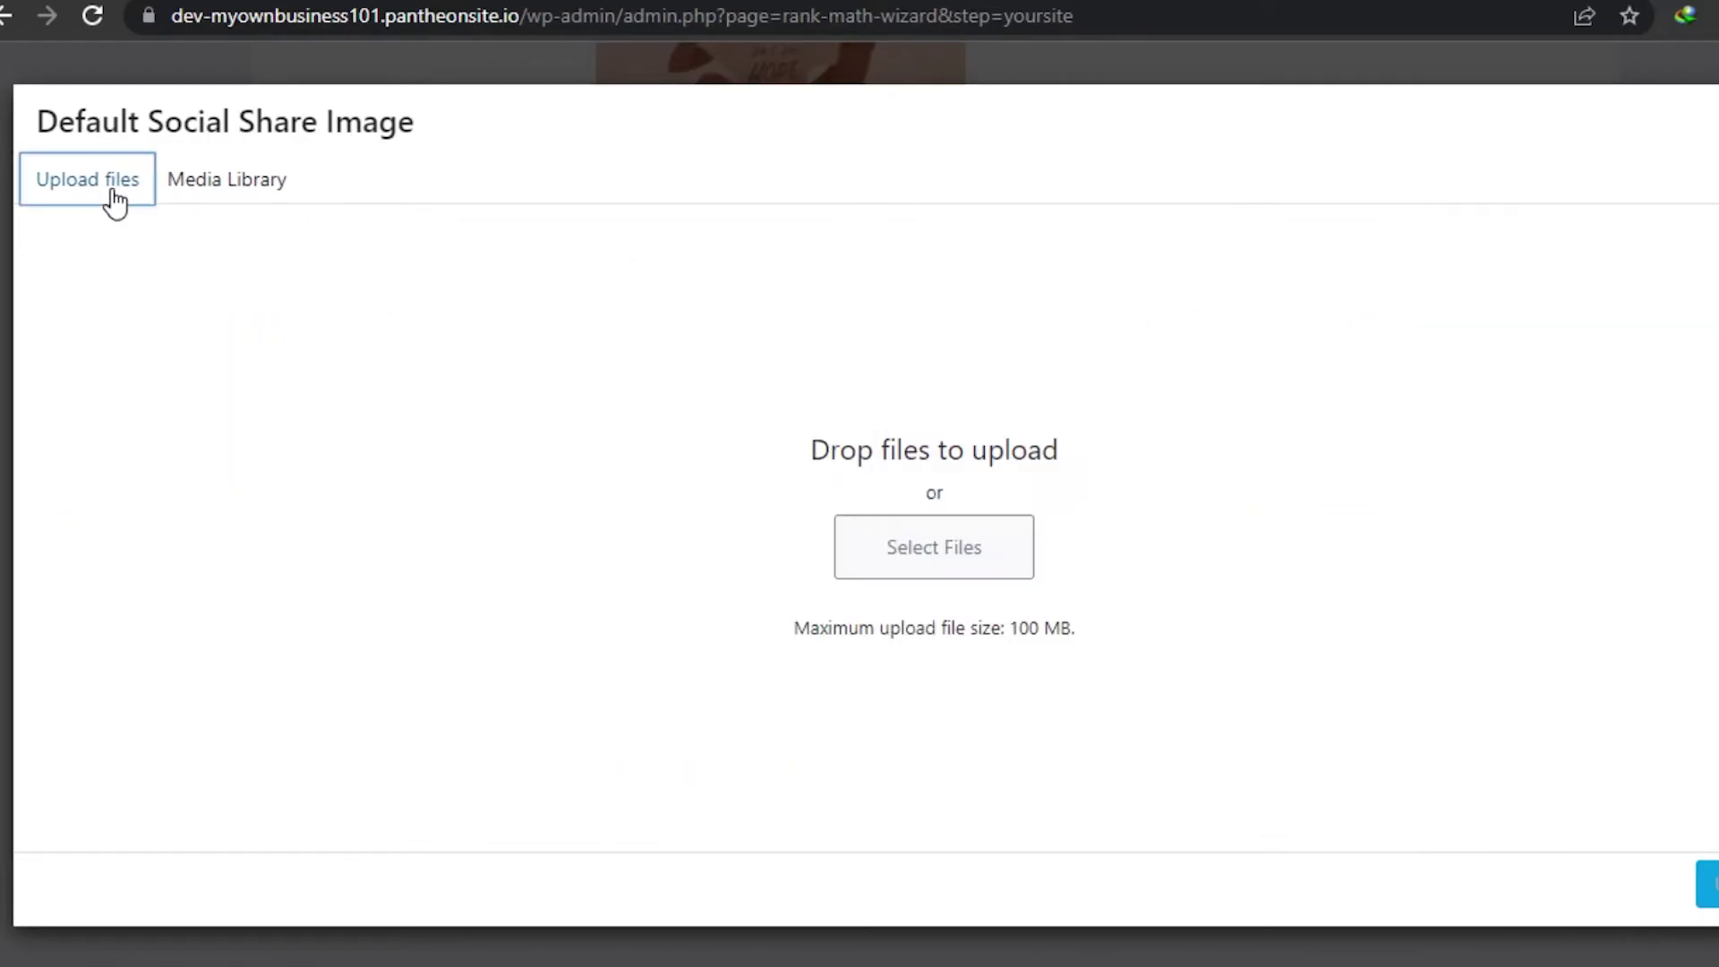
{"action": "left_click", "coordinate": [211, 184]}
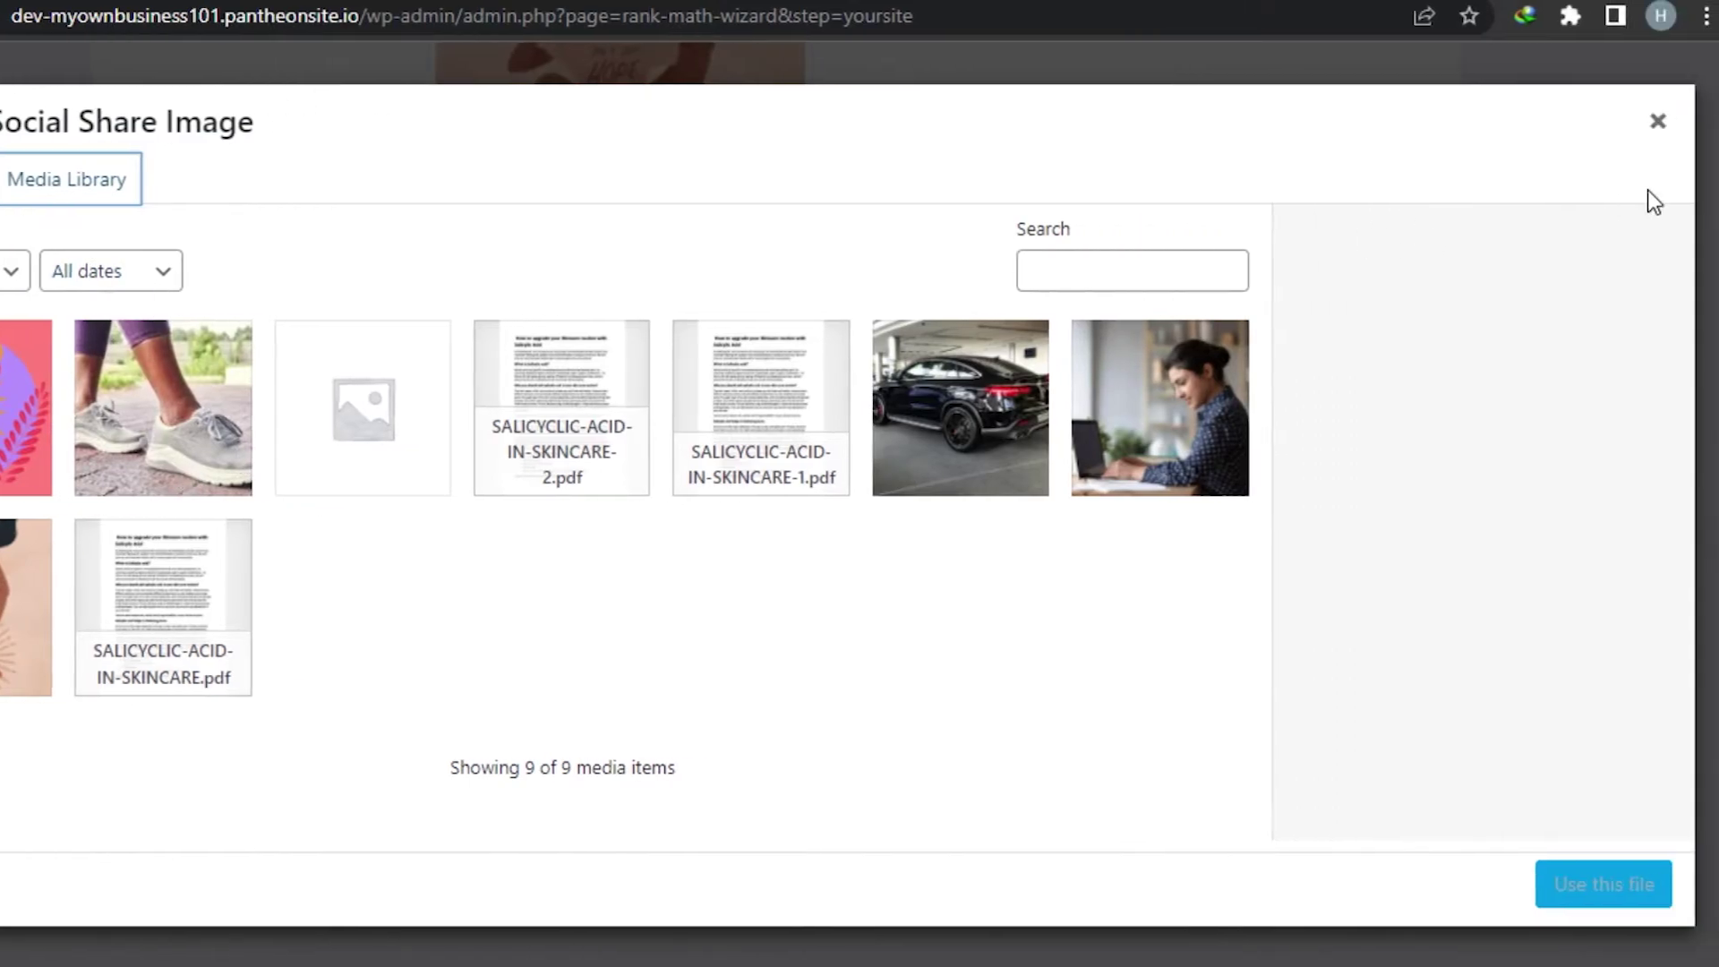
{"action": "left_click", "coordinate": [1658, 122]}
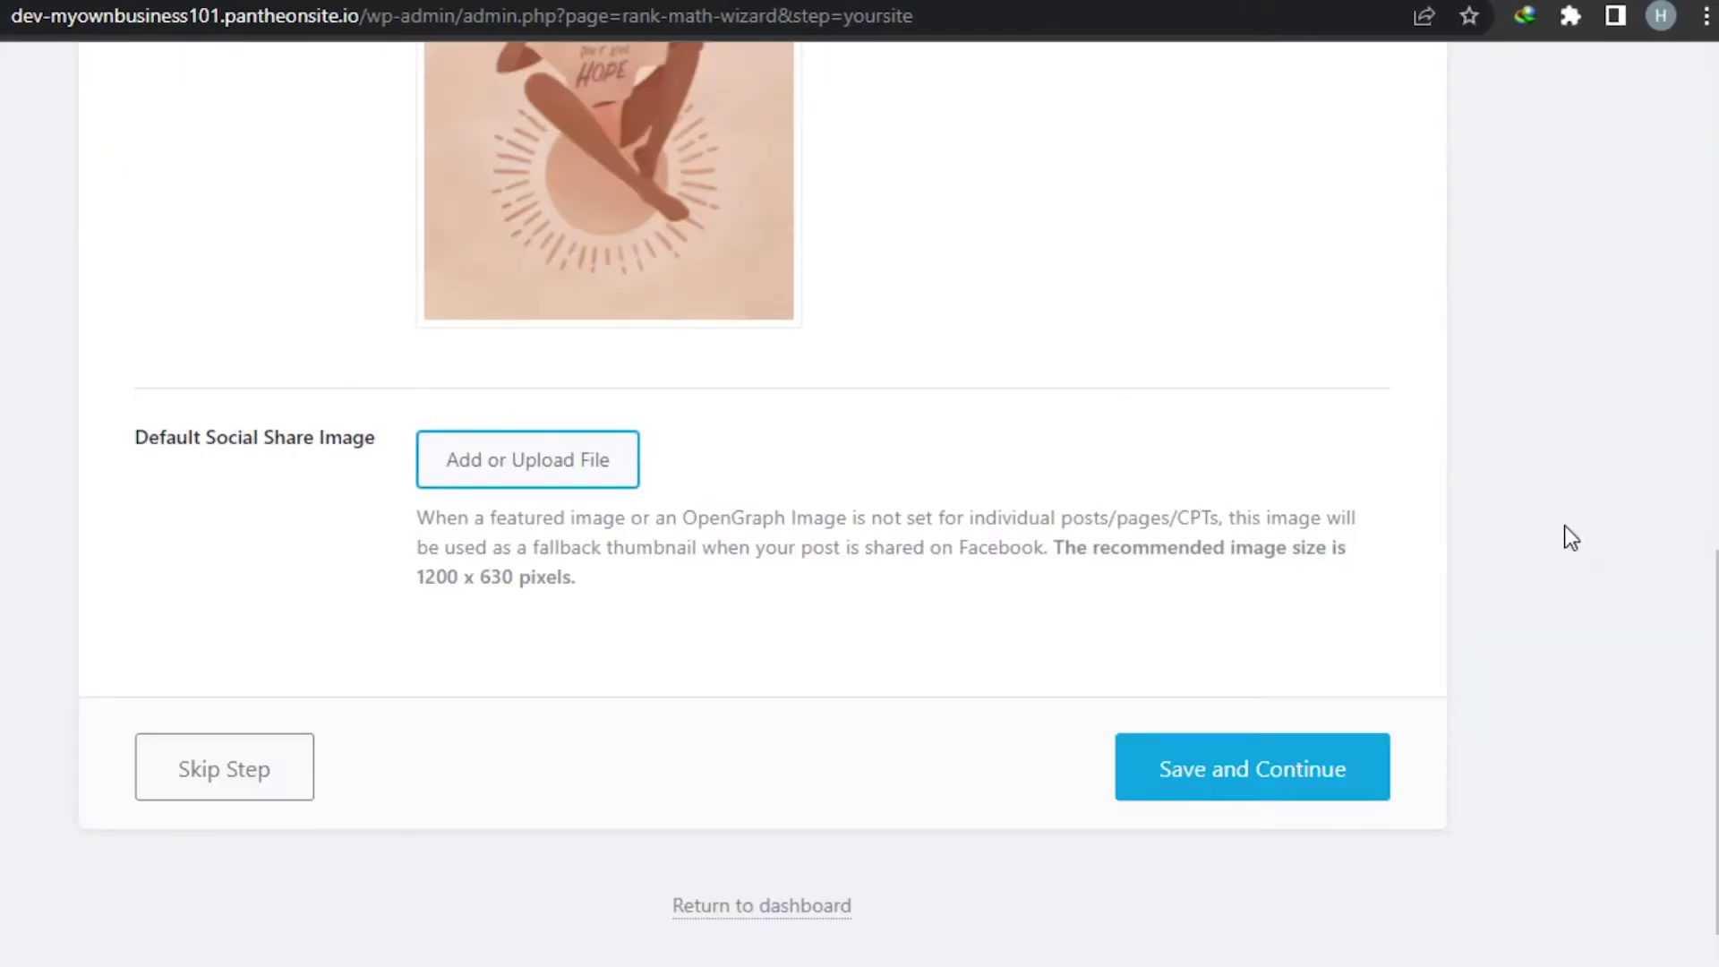
{"action": "left_click", "coordinate": [1169, 775]}
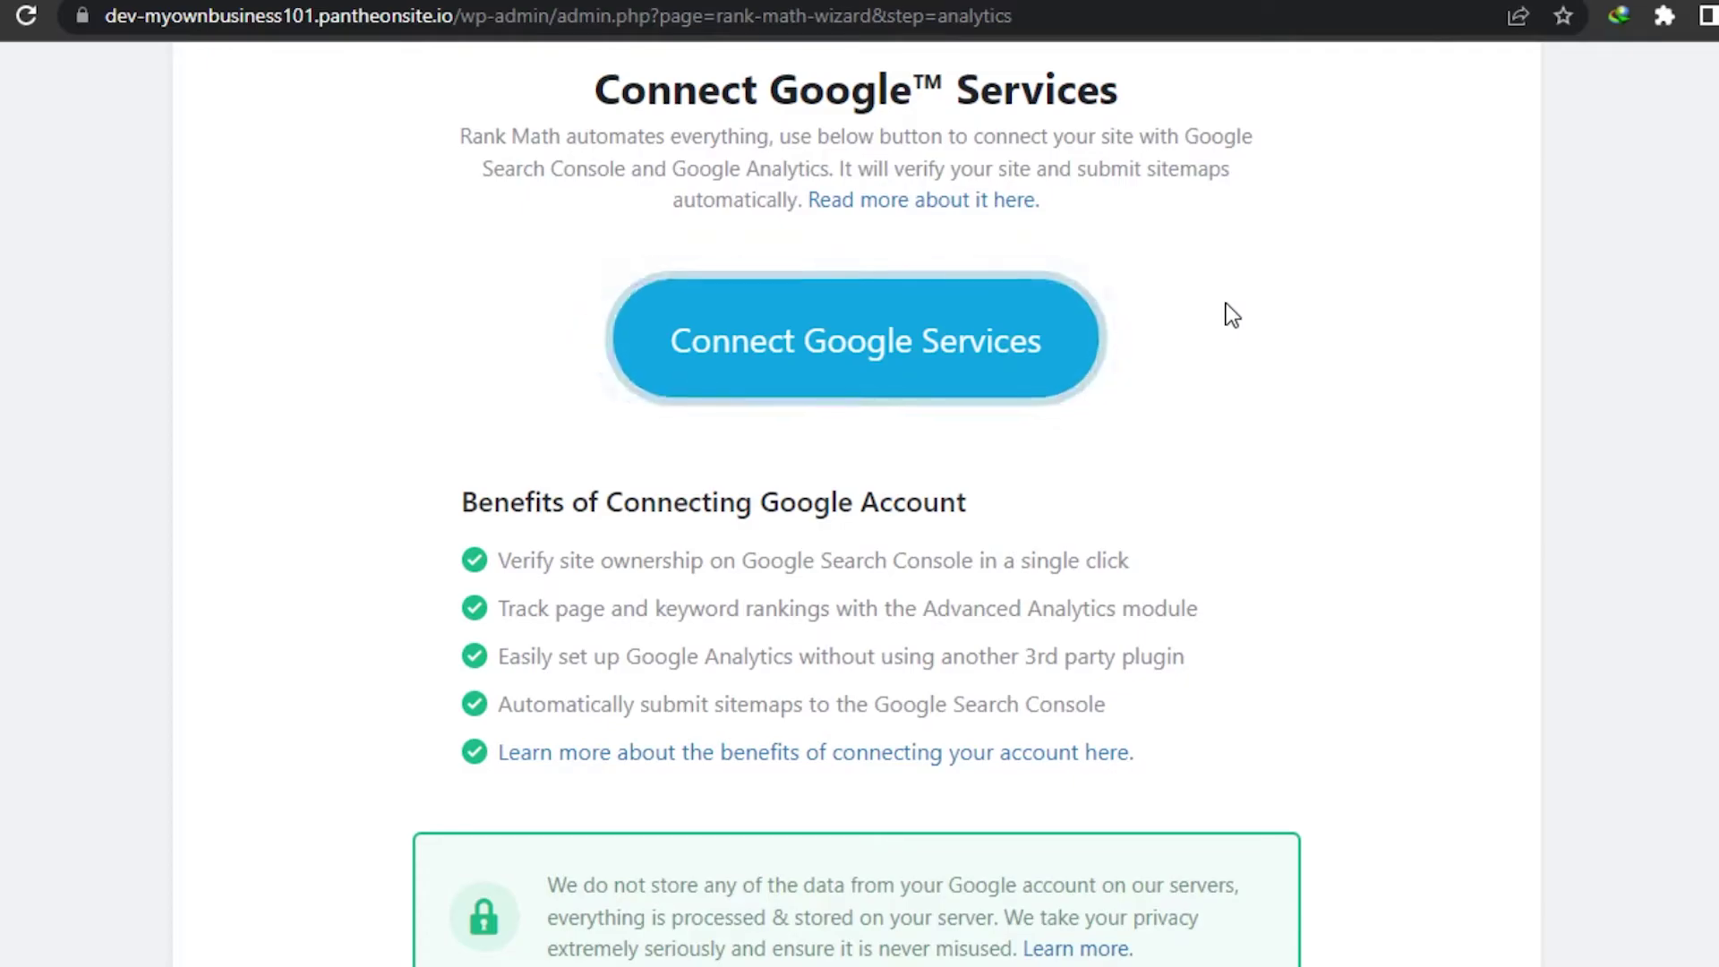
Step: Choose Connect Google Services on the Analytics step and scroll through its benefits
{"action": "left_click", "coordinate": [922, 333]}
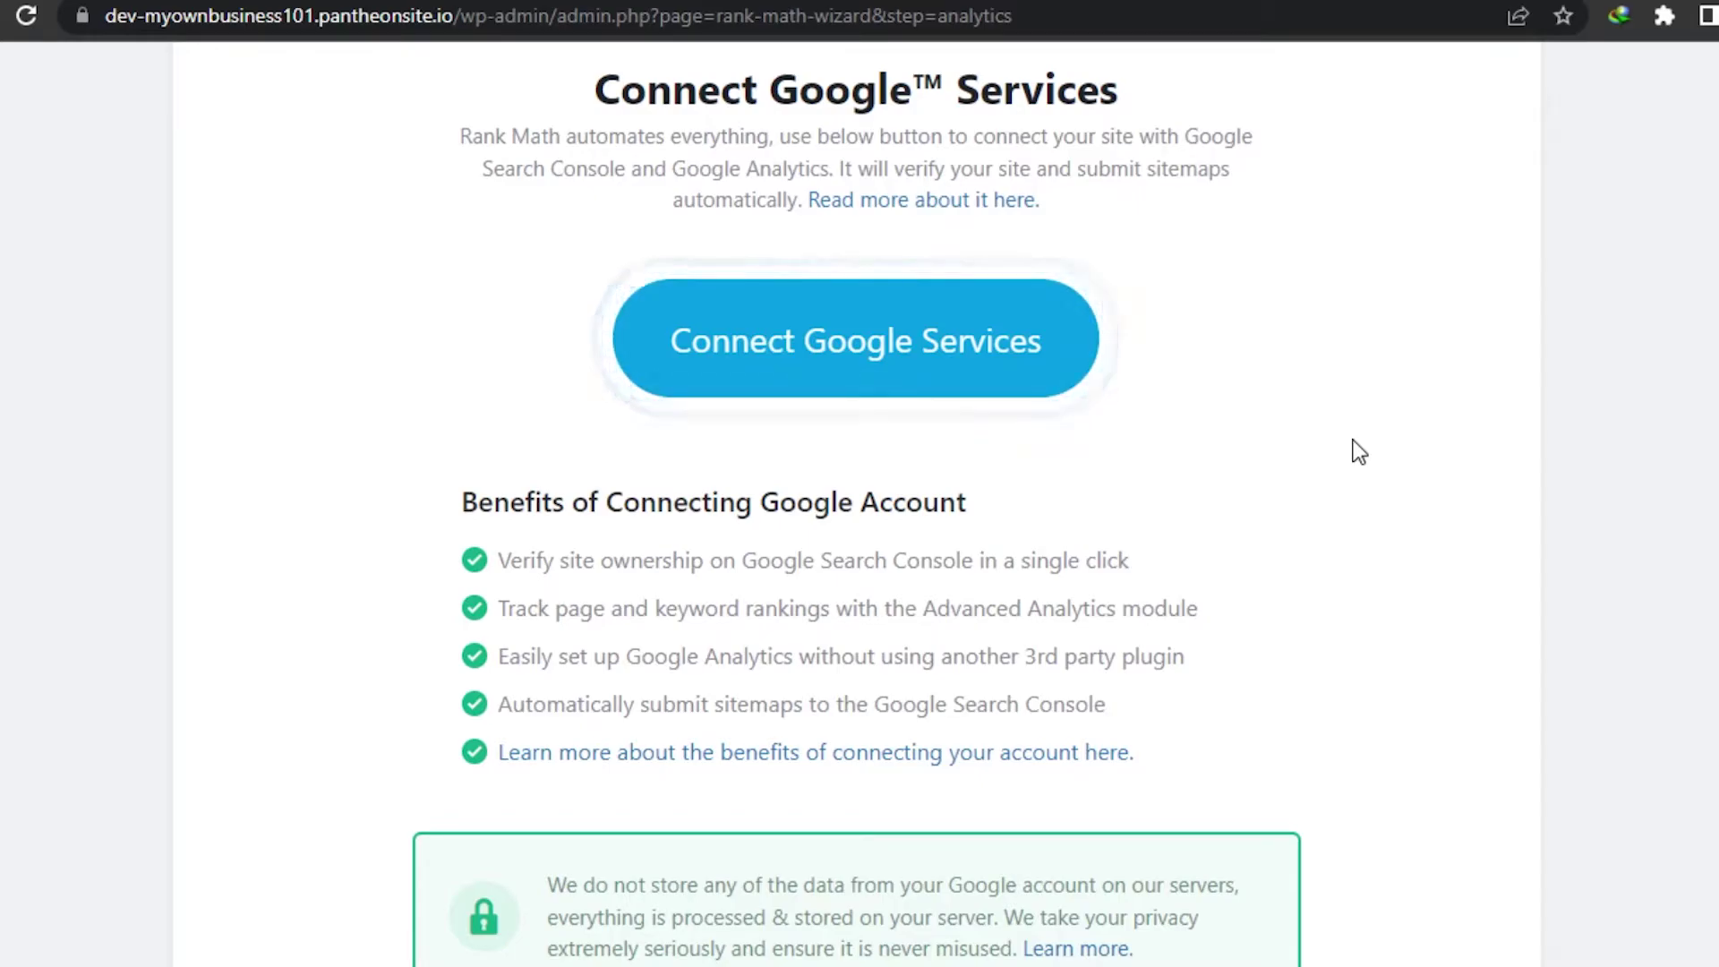
{"action": "scroll", "coordinate": [1404, 480], "scroll_direction": "down", "scroll_amount": 4}
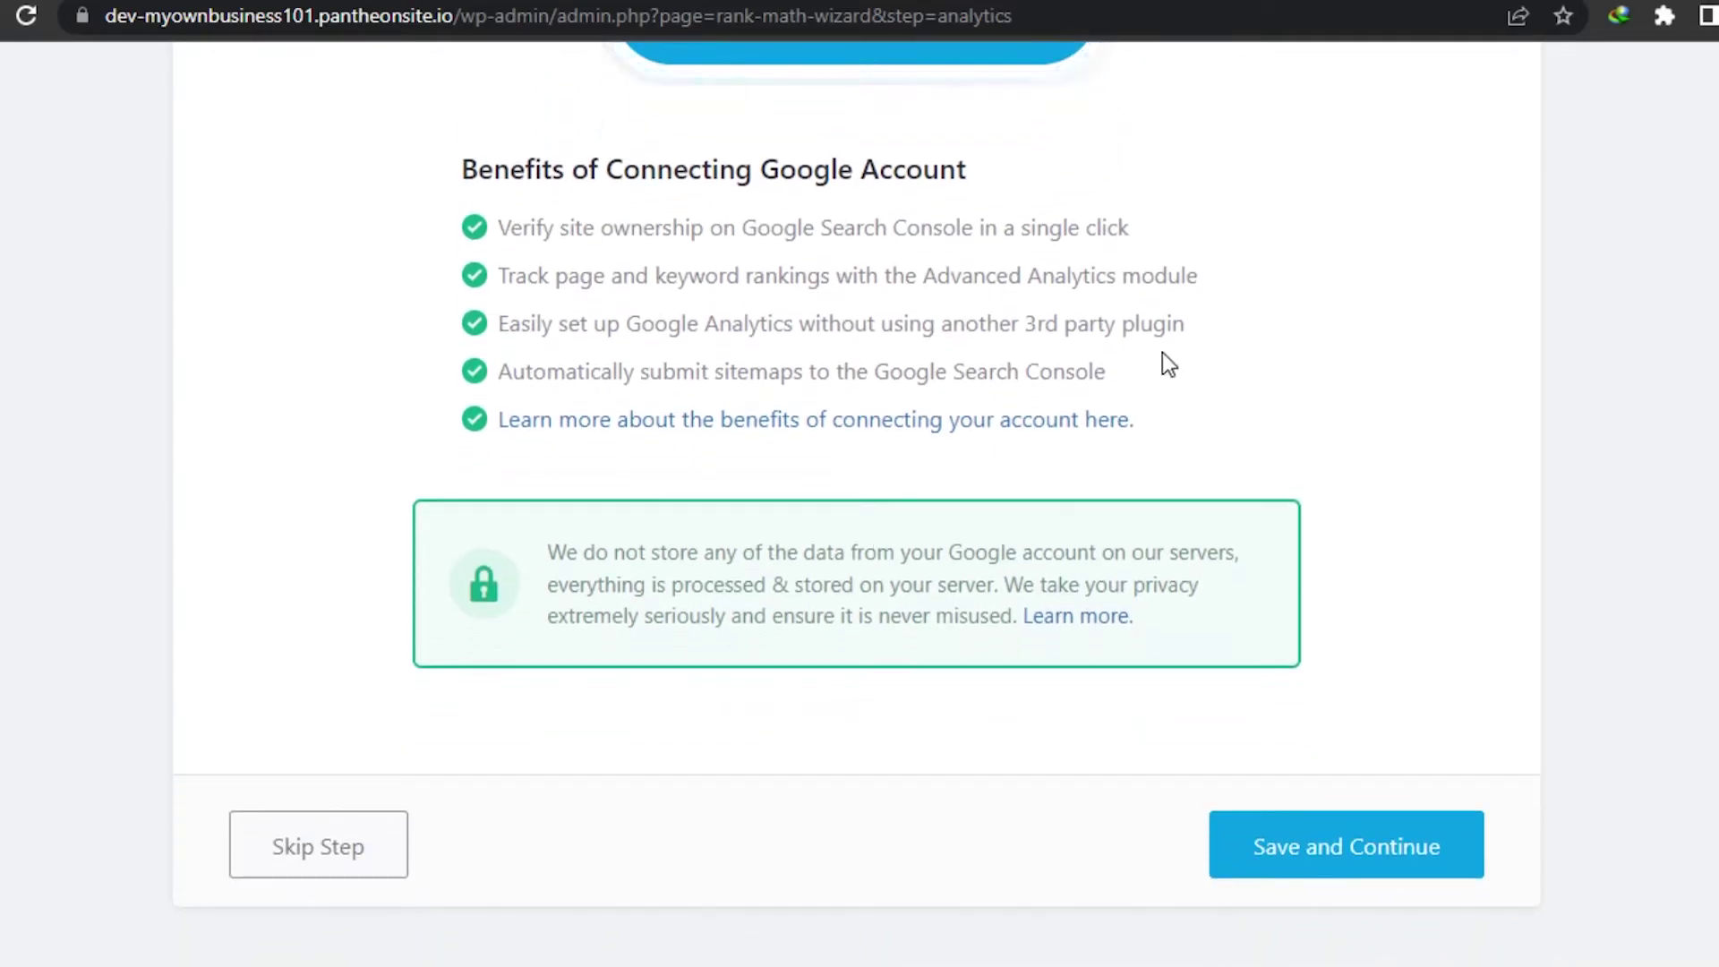
Step: Save the Analytics step and continue to the Sitemap step
{"action": "left_click", "coordinate": [1340, 842]}
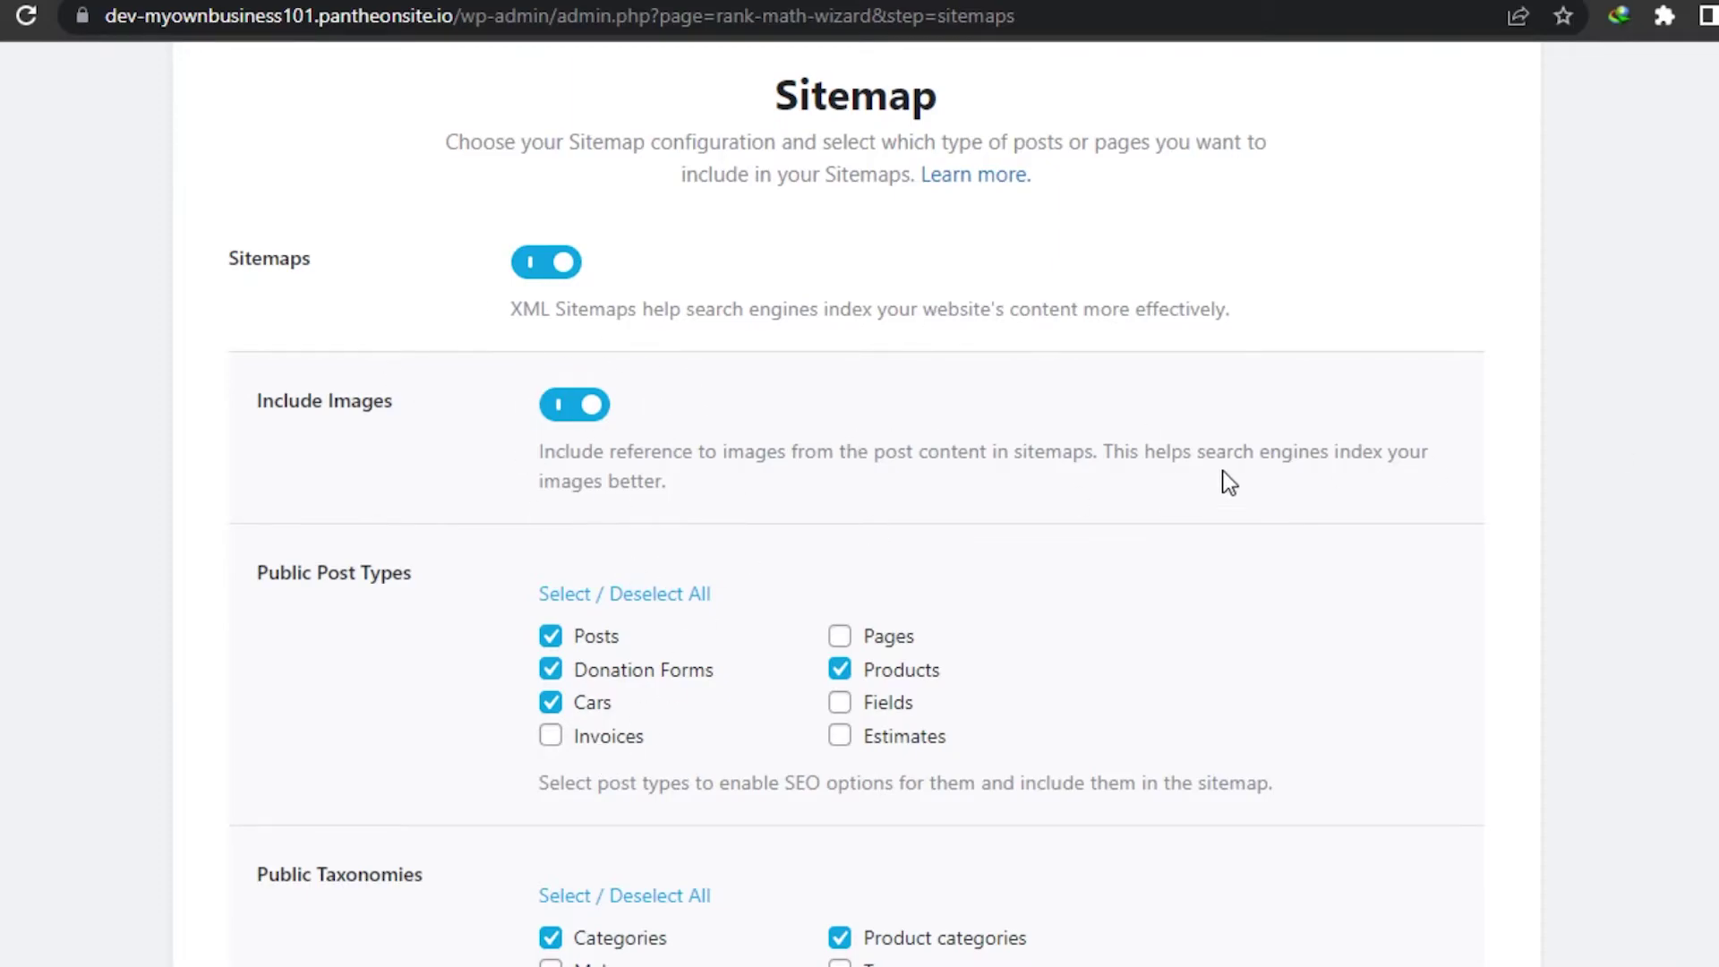
{"action": "scroll", "coordinate": [855, 502], "scroll_direction": "down", "scroll_amount": 5}
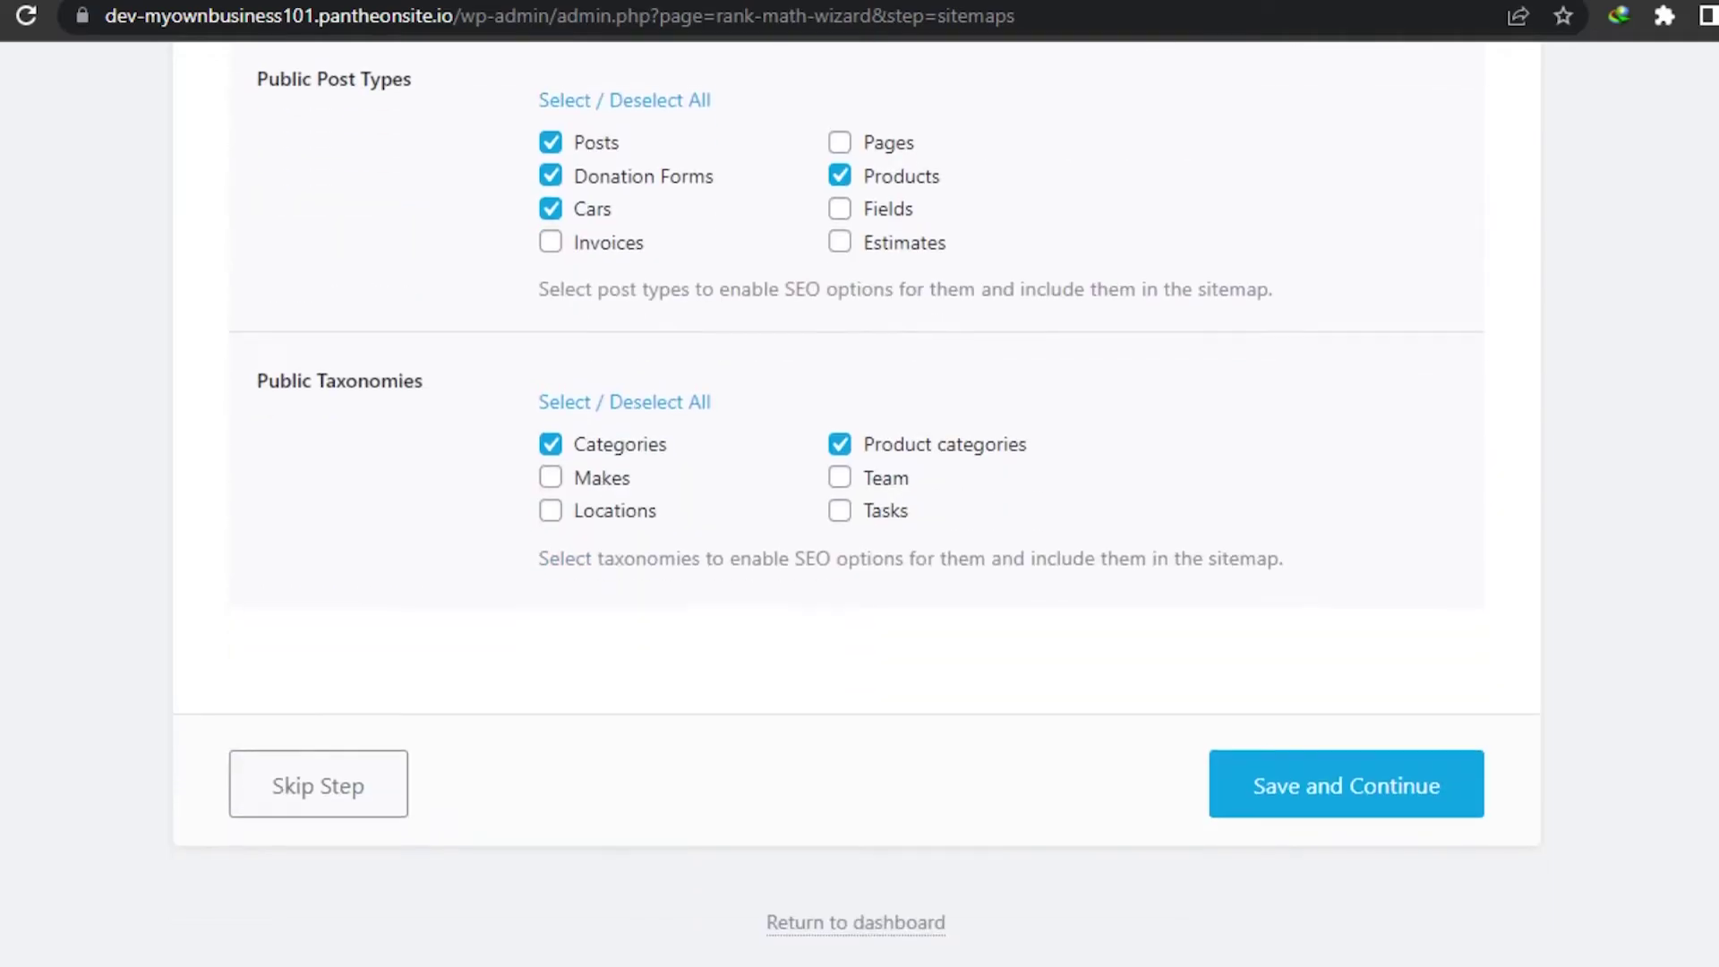
{"action": "scroll", "coordinate": [855, 501], "scroll_direction": "up", "scroll_amount": 5}
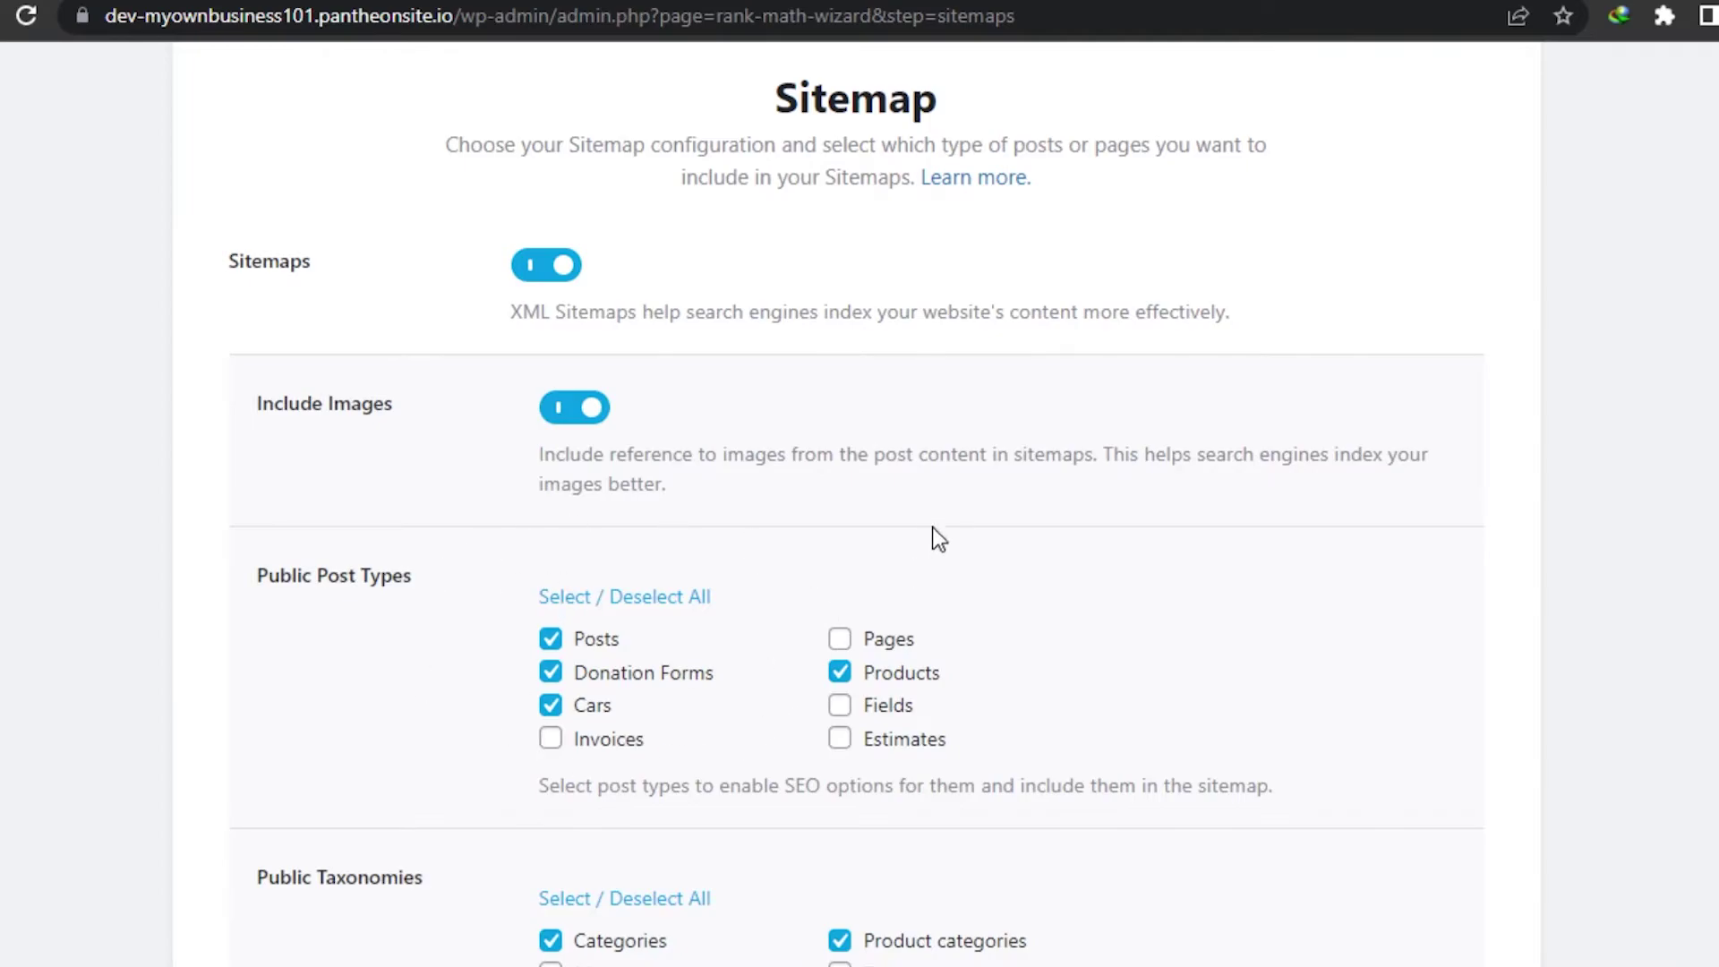
Step: Keep Posts, Donation Forms and Products in the sitemap and add Cars
{"action": "left_click", "coordinate": [552, 676]}
{"action": "left_click", "coordinate": [554, 645]}
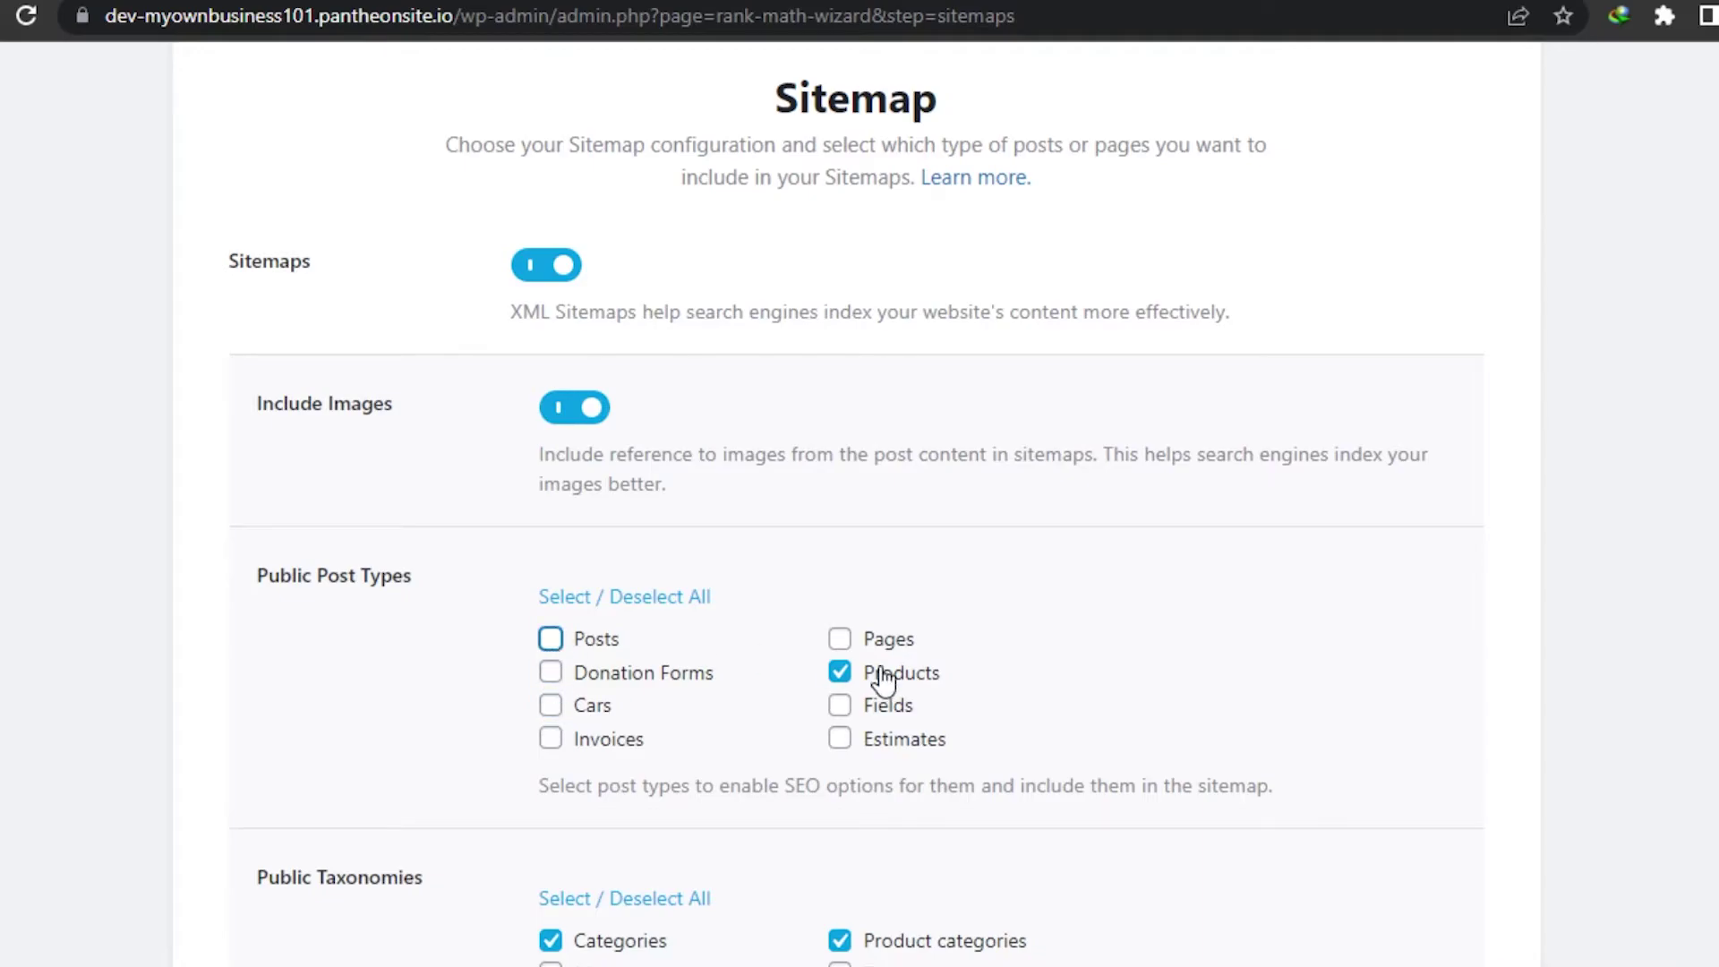
{"action": "left_click", "coordinate": [839, 672]}
{"action": "left_click", "coordinate": [552, 639]}
{"action": "left_click", "coordinate": [551, 674]}
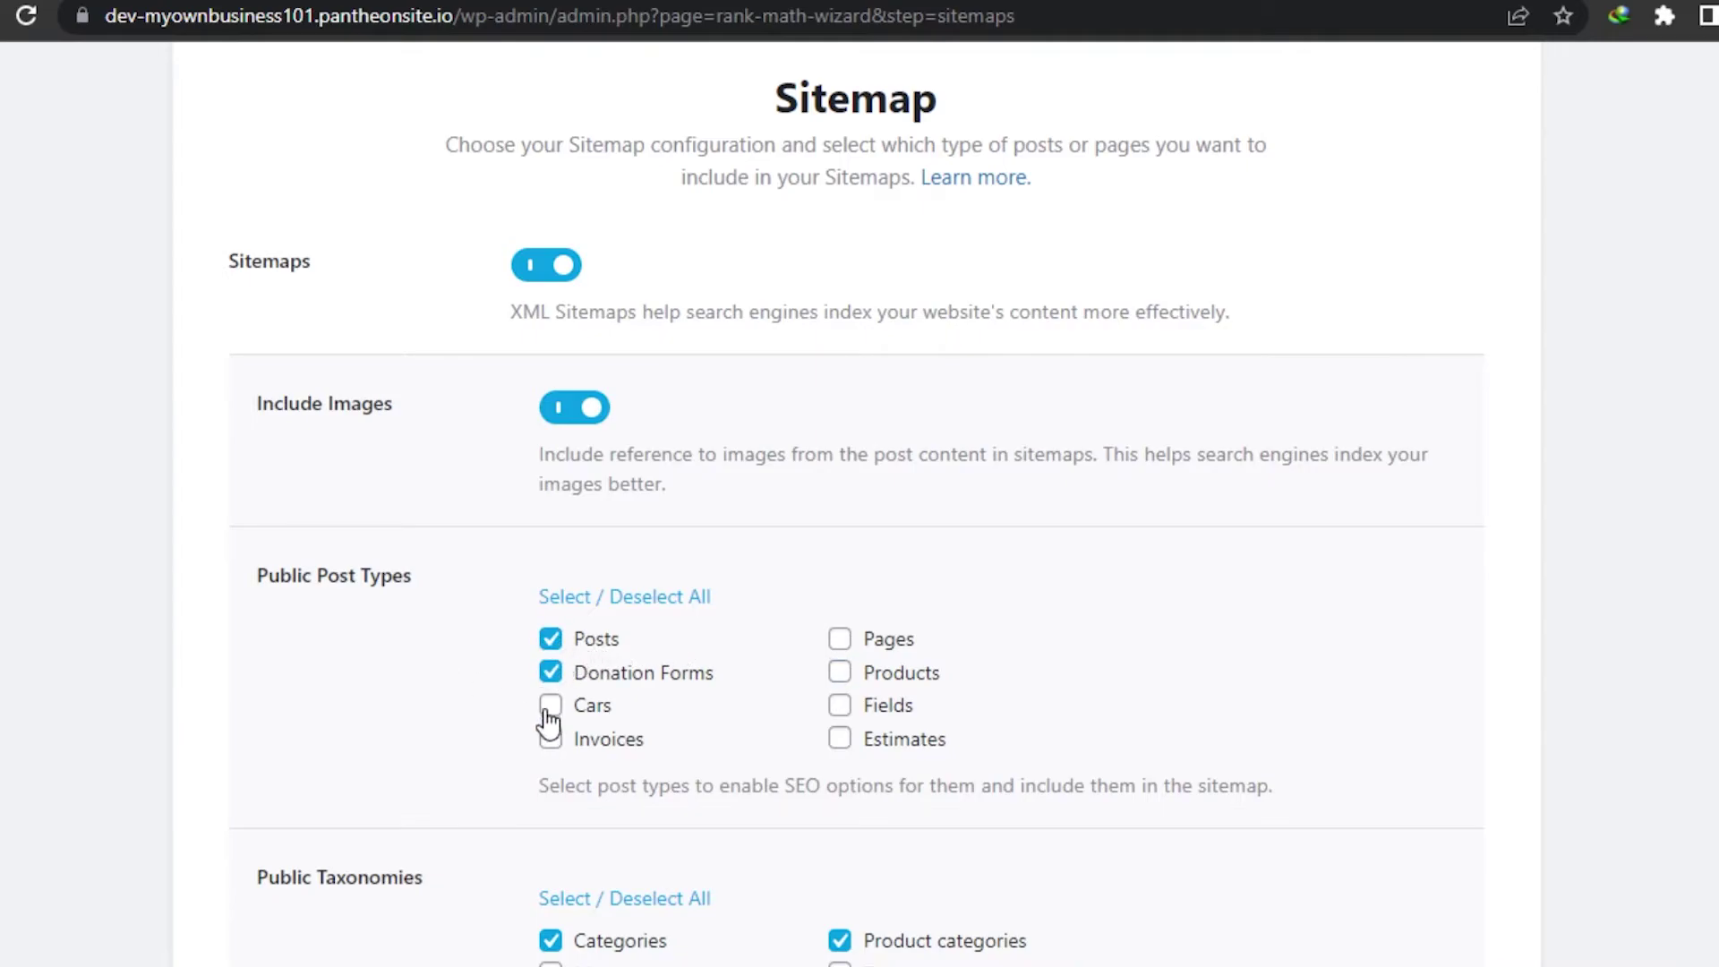
{"action": "left_click", "coordinate": [549, 708]}
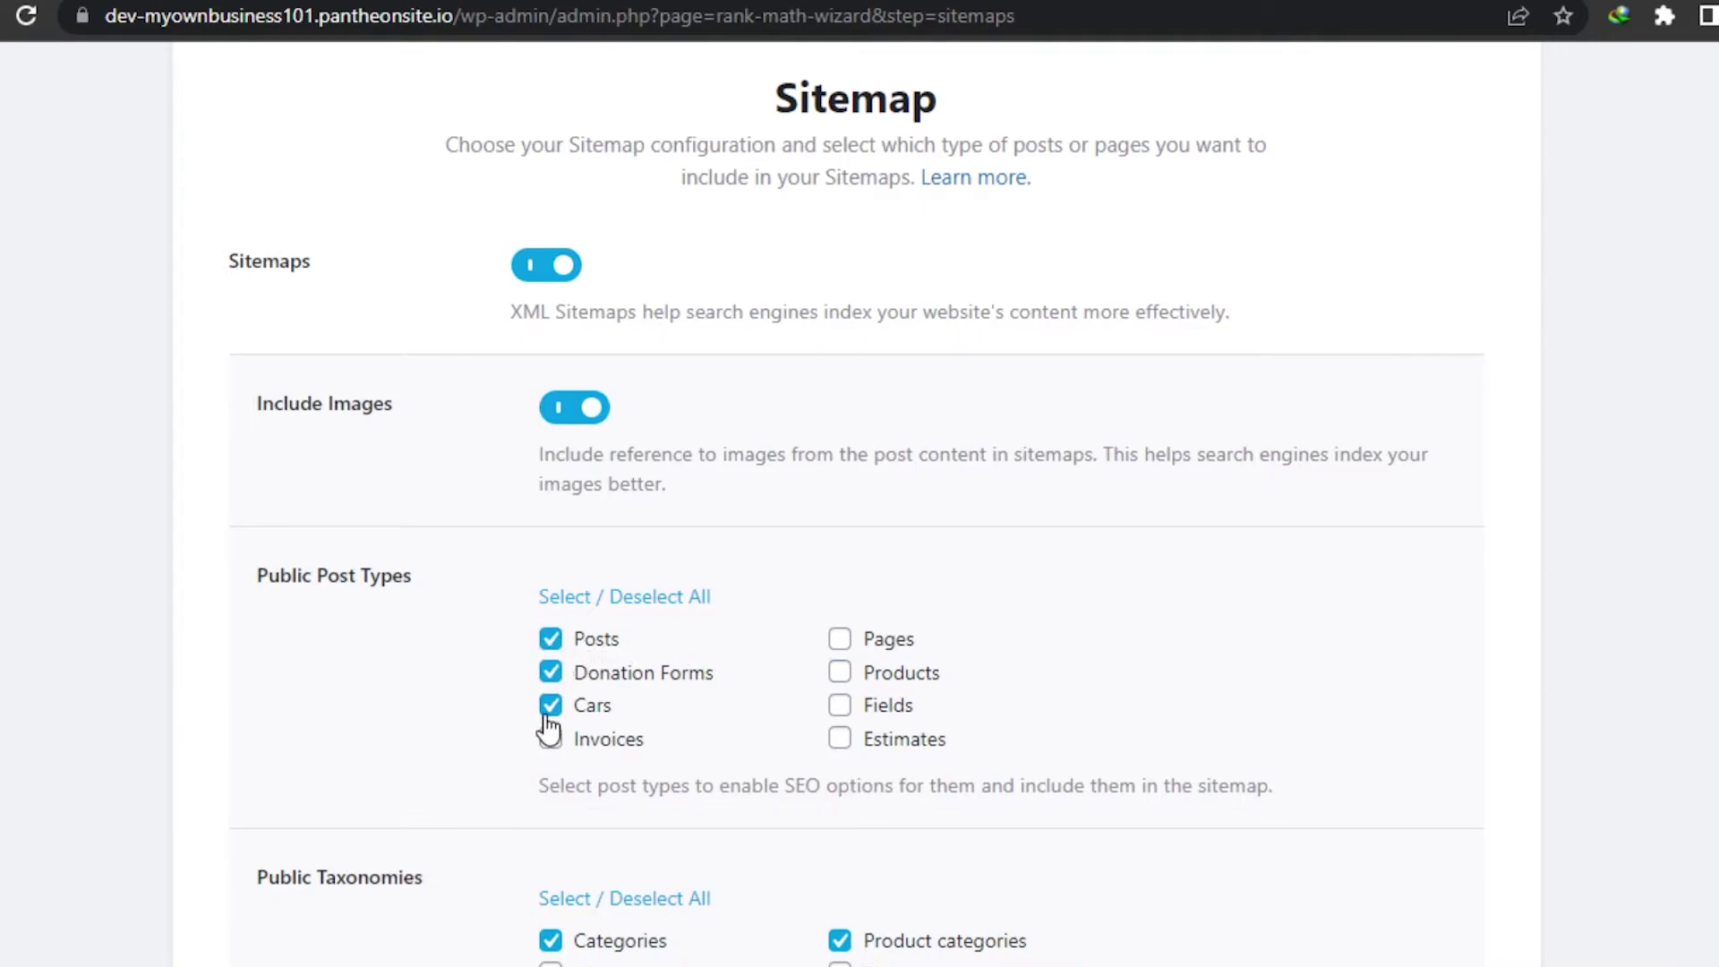
{"action": "left_click", "coordinate": [839, 675]}
{"action": "scroll", "coordinate": [338, 581], "scroll_direction": "down", "scroll_amount": 4}
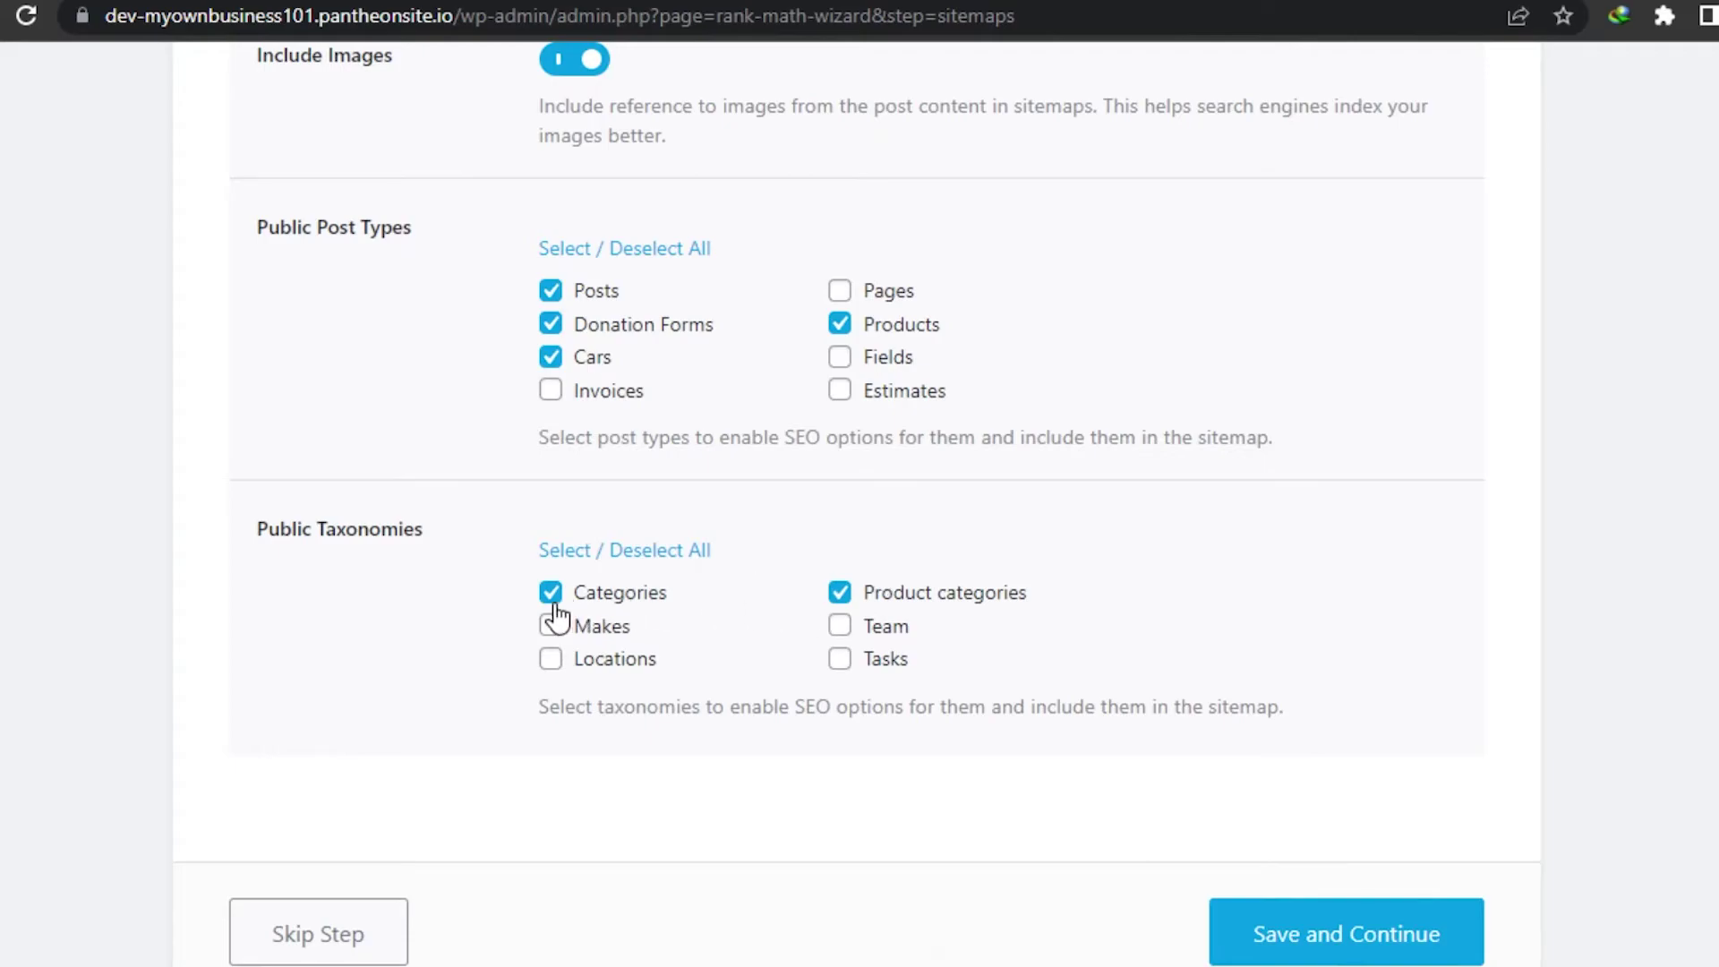
Step: Include the Locations, Team and Tasks taxonomies in the sitemap and save the step
{"action": "left_click", "coordinate": [552, 662]}
{"action": "left_click", "coordinate": [842, 626]}
{"action": "left_click", "coordinate": [841, 660]}
{"action": "scroll", "coordinate": [1416, 702], "scroll_direction": "down", "scroll_amount": 2}
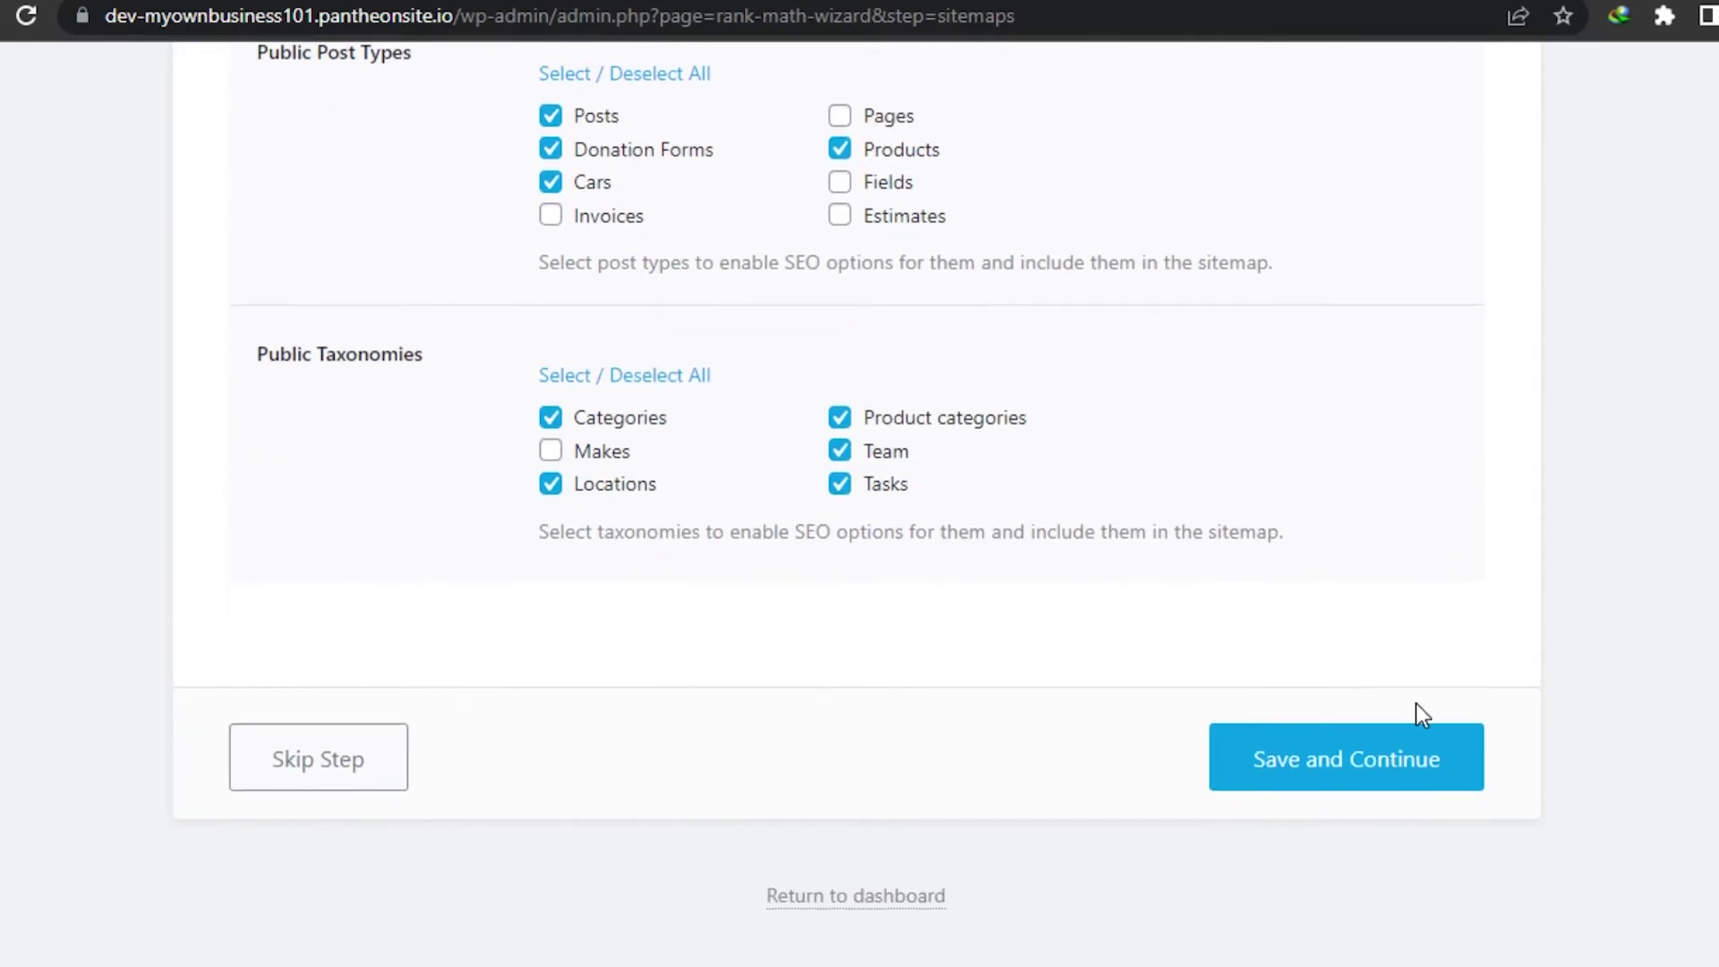
{"action": "left_click", "coordinate": [1368, 757]}
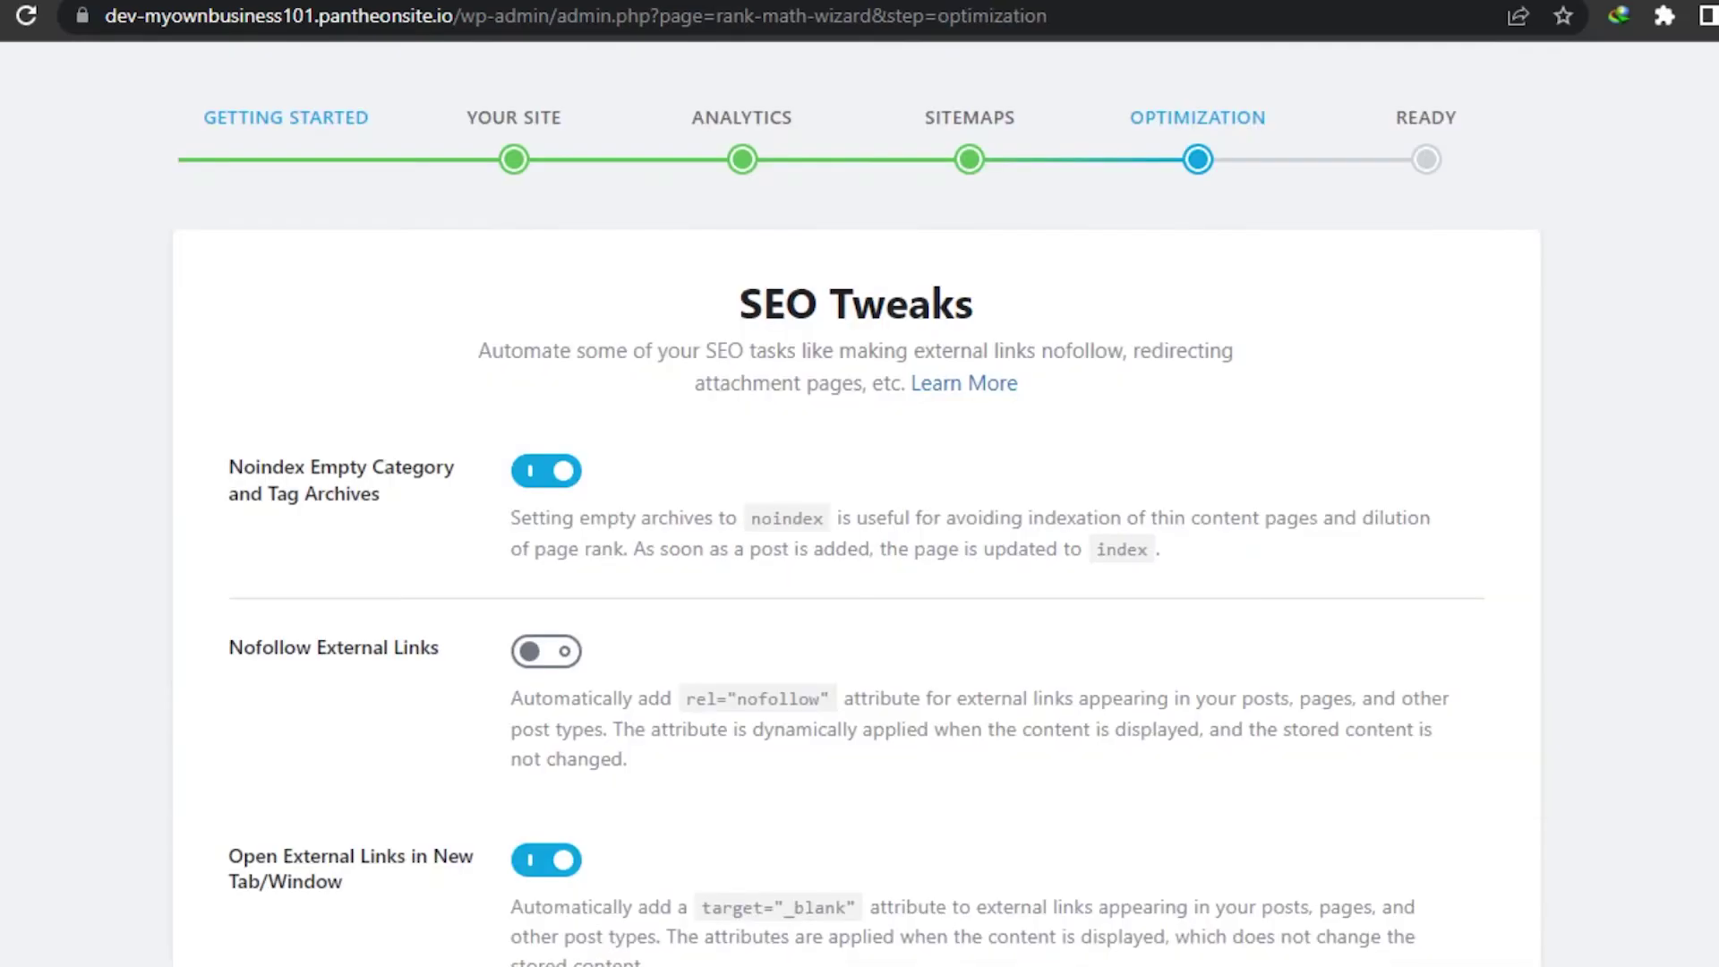
Step: Keep noindex empty archives and new-tab external links on, nofollow off, and save SEO Tweaks
{"action": "scroll", "coordinate": [858, 501], "scroll_direction": "down", "scroll_amount": 3}
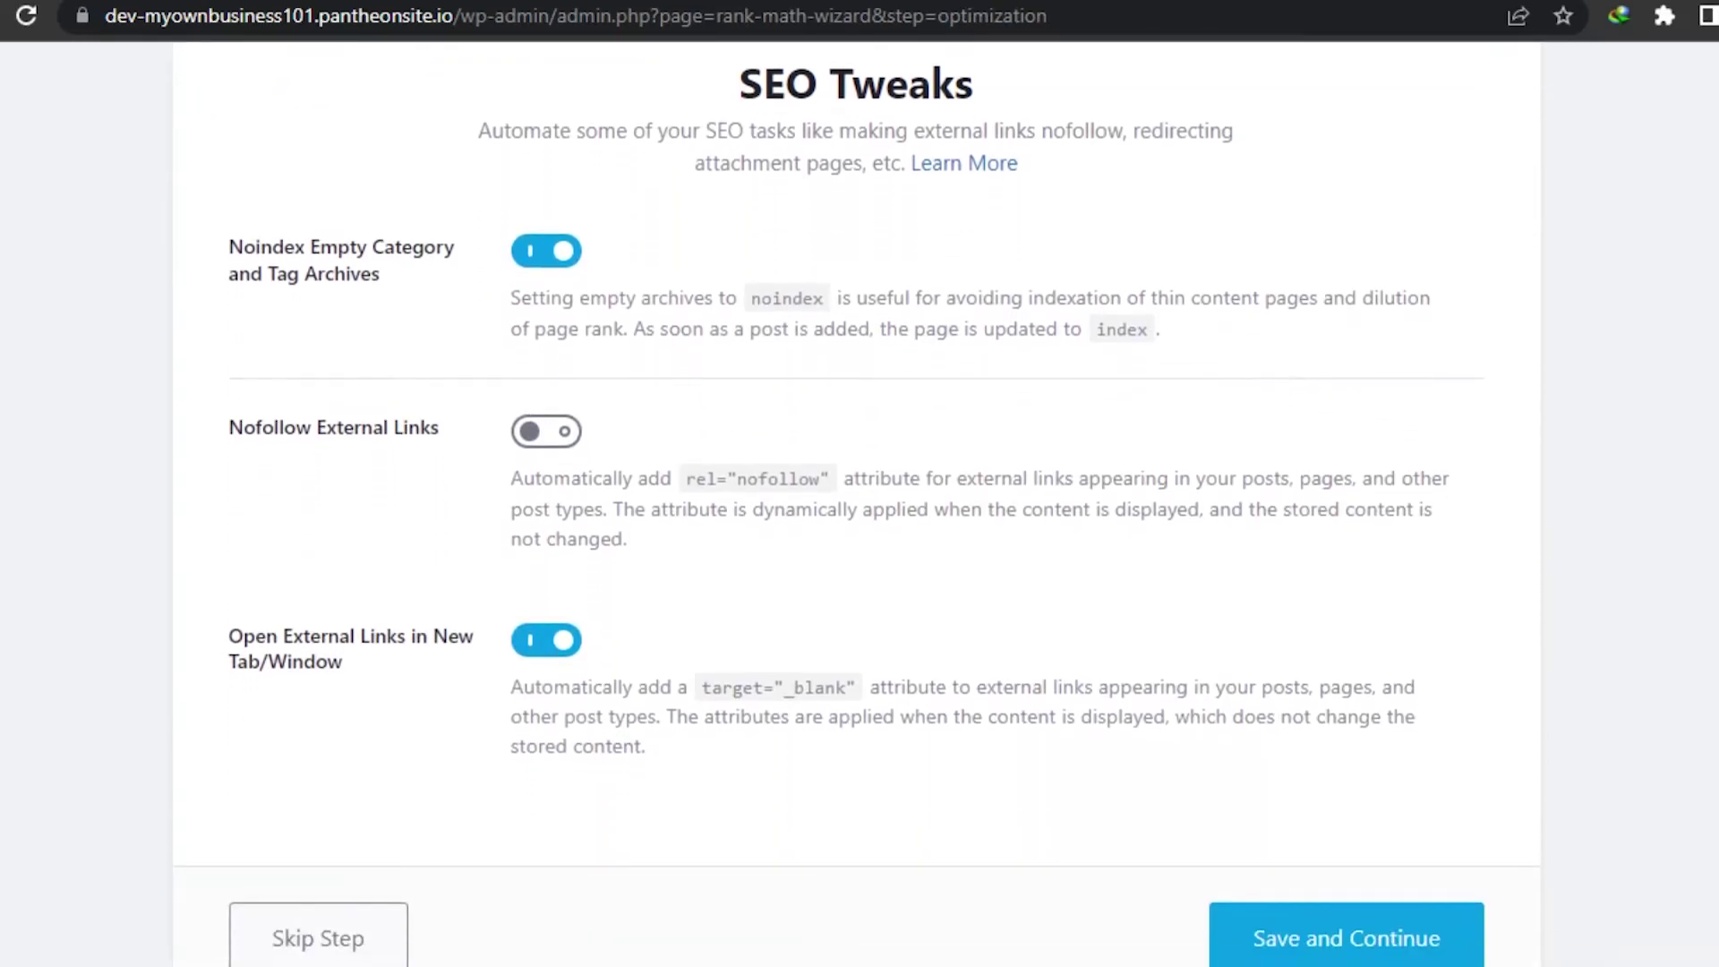
{"action": "scroll", "coordinate": [857, 500], "scroll_direction": "up", "scroll_amount": 1}
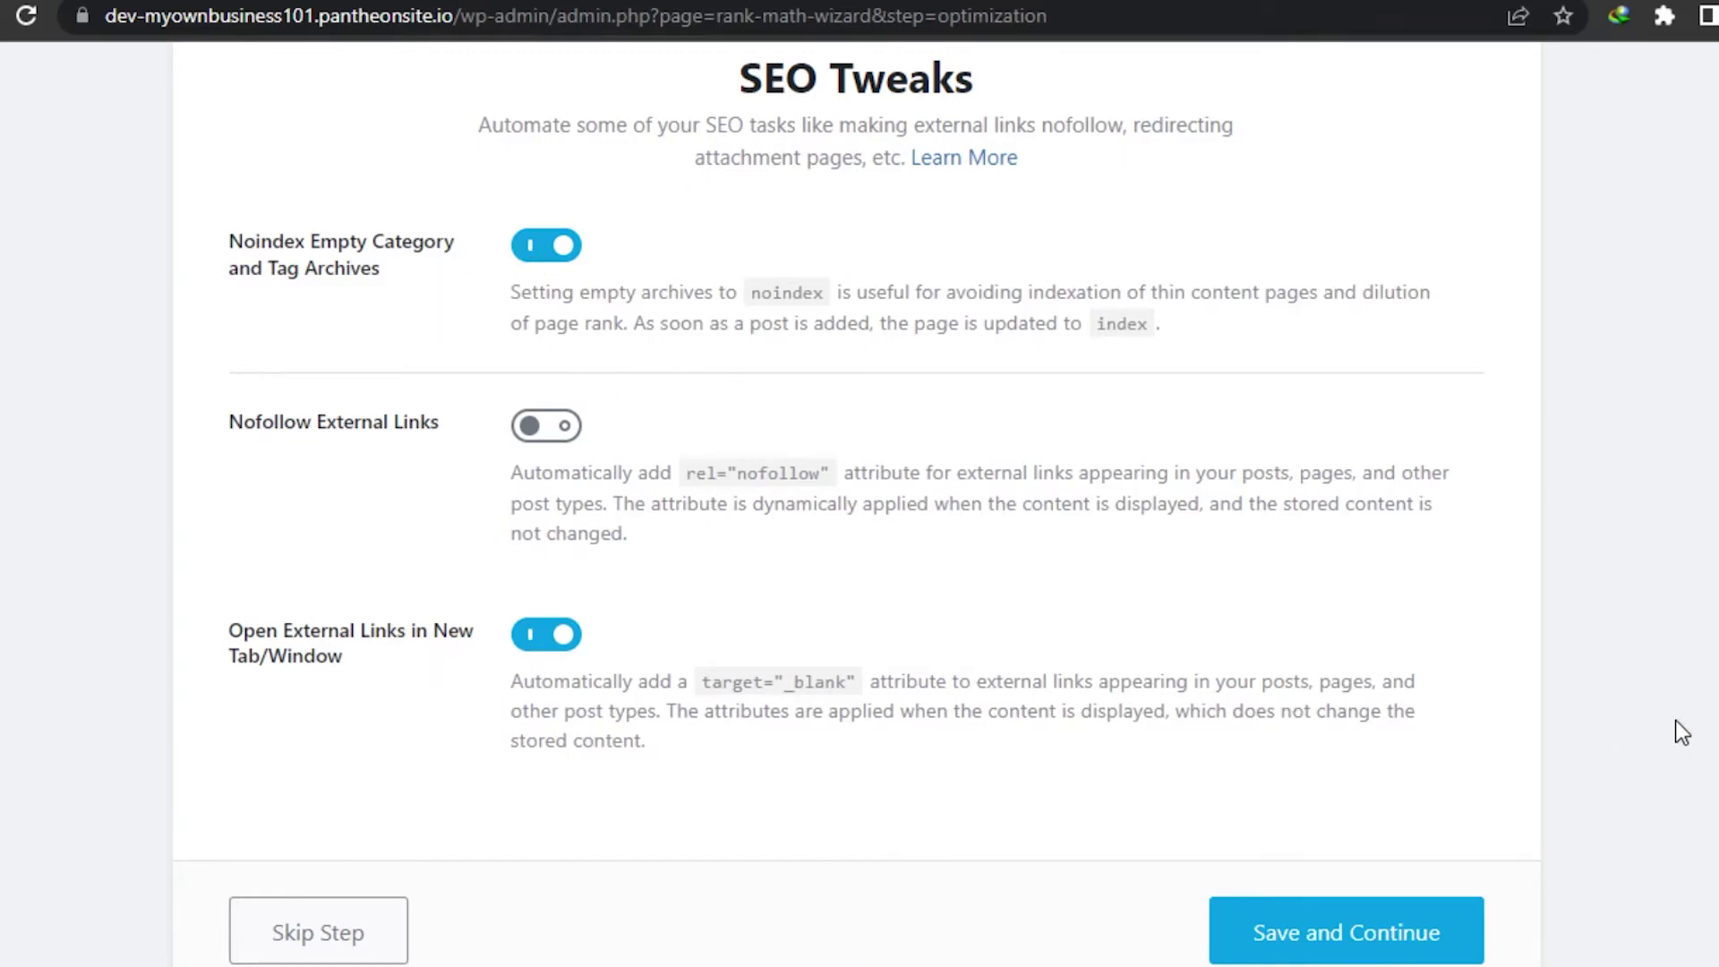
{"action": "scroll", "coordinate": [856, 502], "scroll_direction": "down", "scroll_amount": 2}
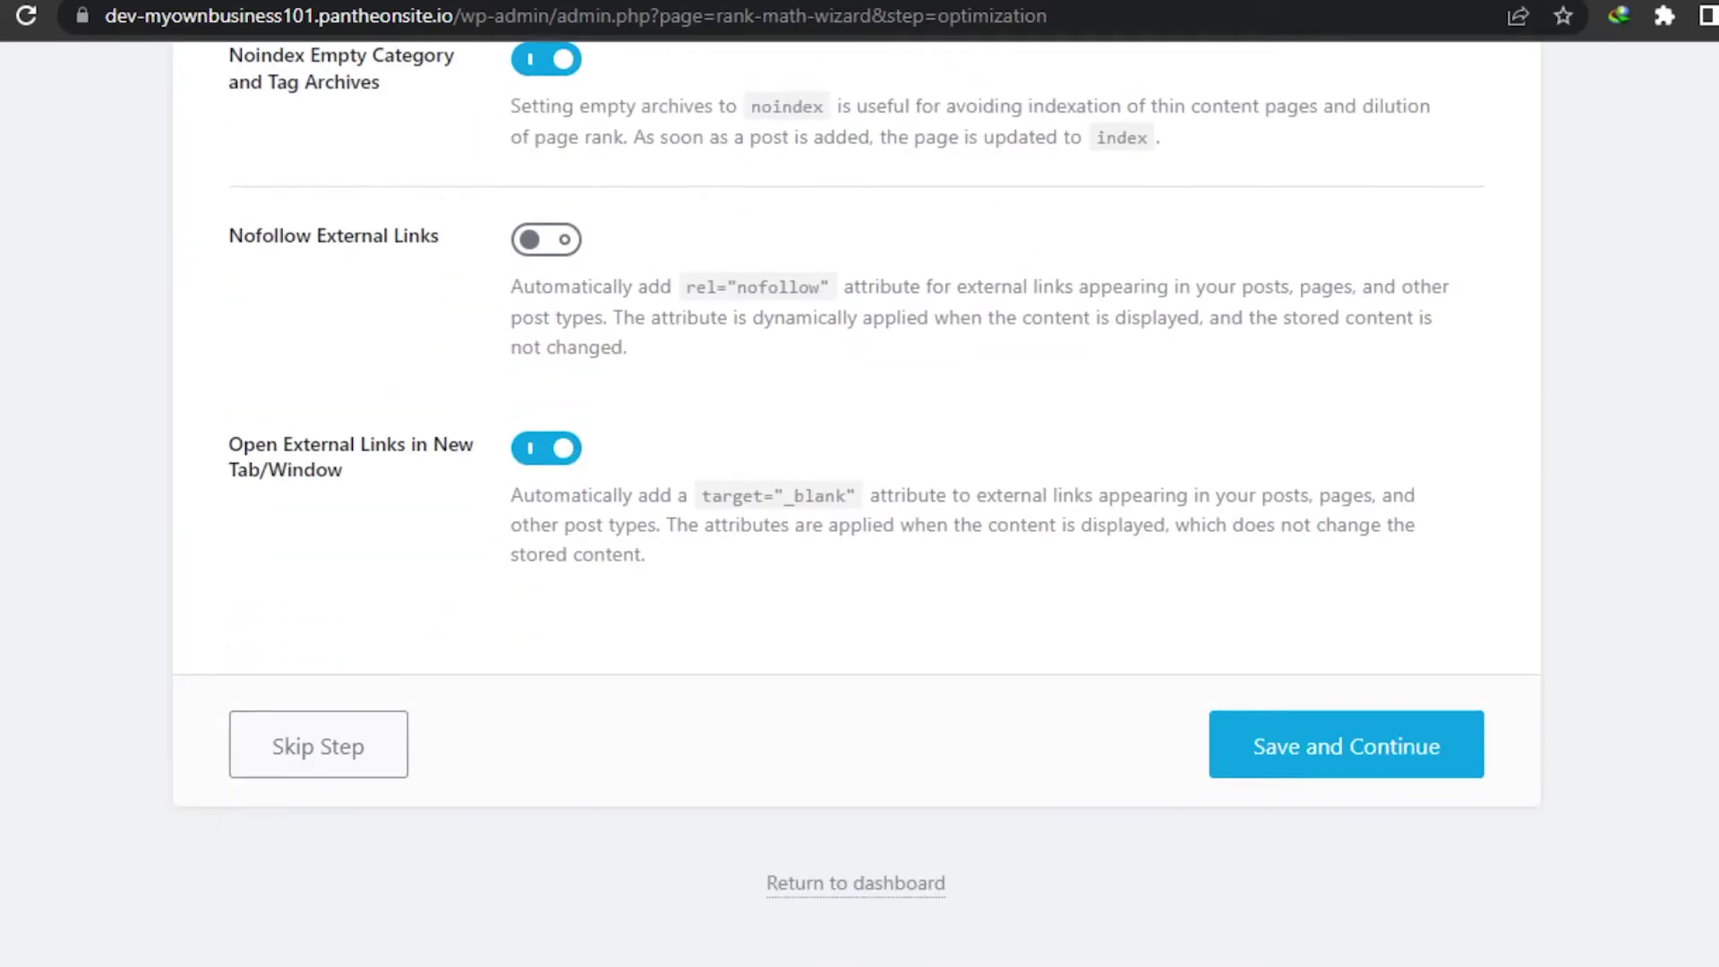
{"action": "left_click", "coordinate": [1337, 747]}
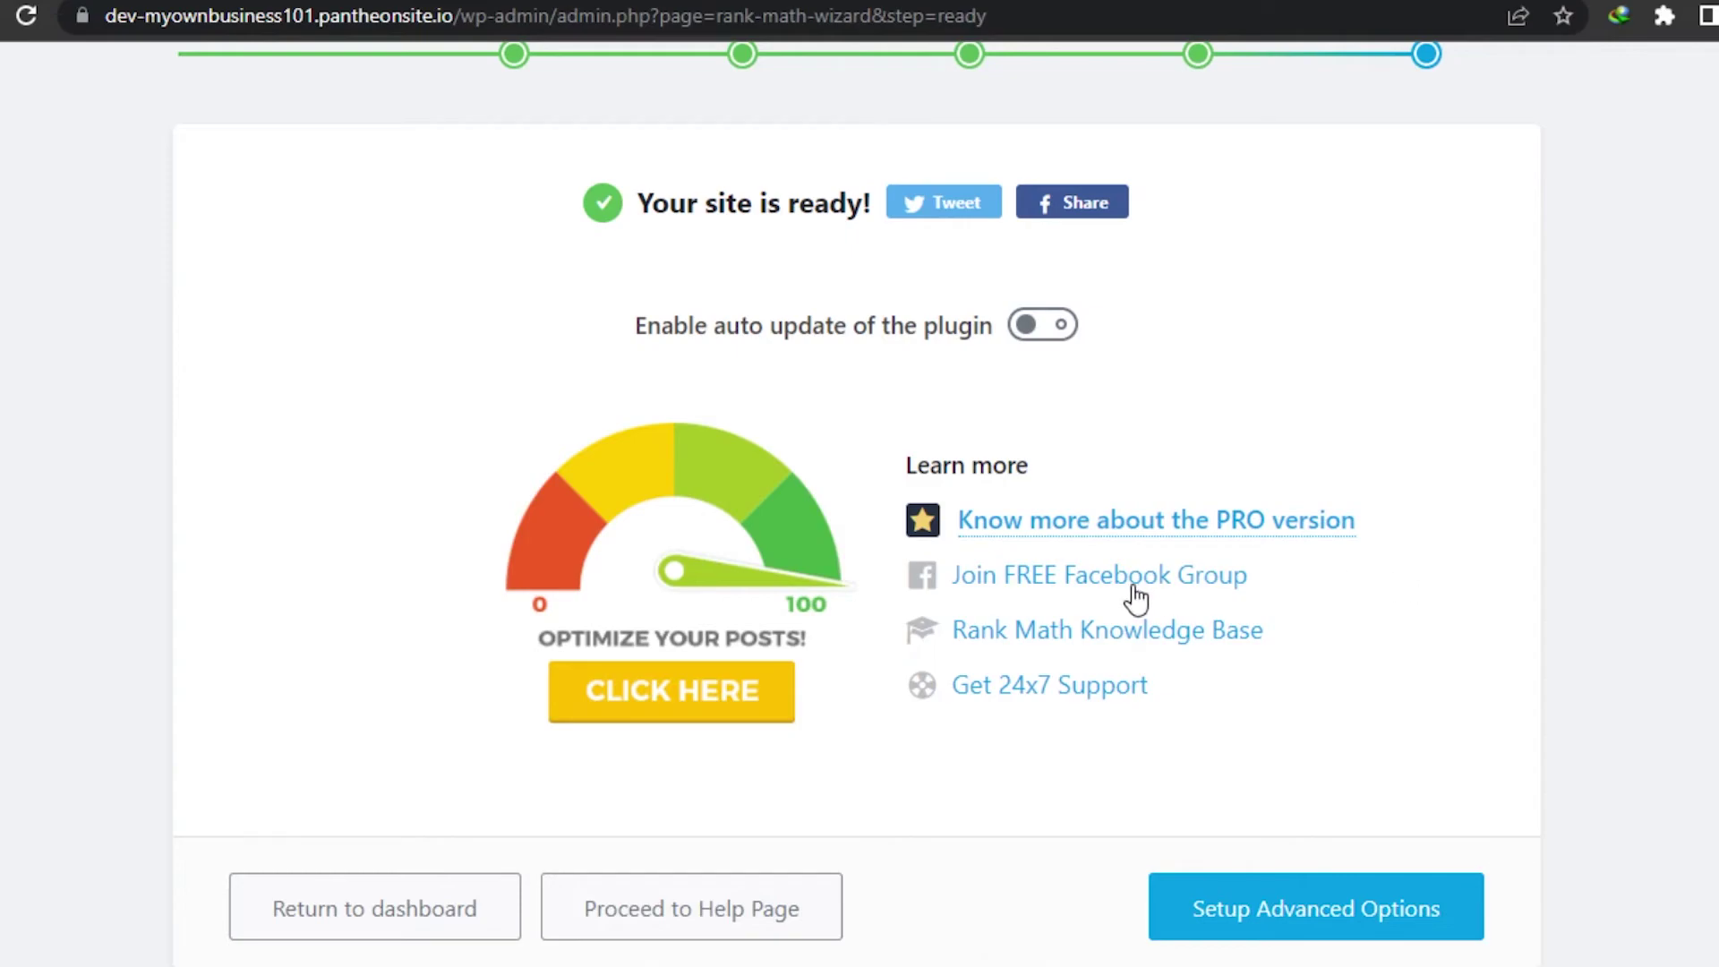
Step: Return from 'Your site is ready!' to the Rank Math Modules dashboard
{"action": "left_click", "coordinate": [442, 889]}
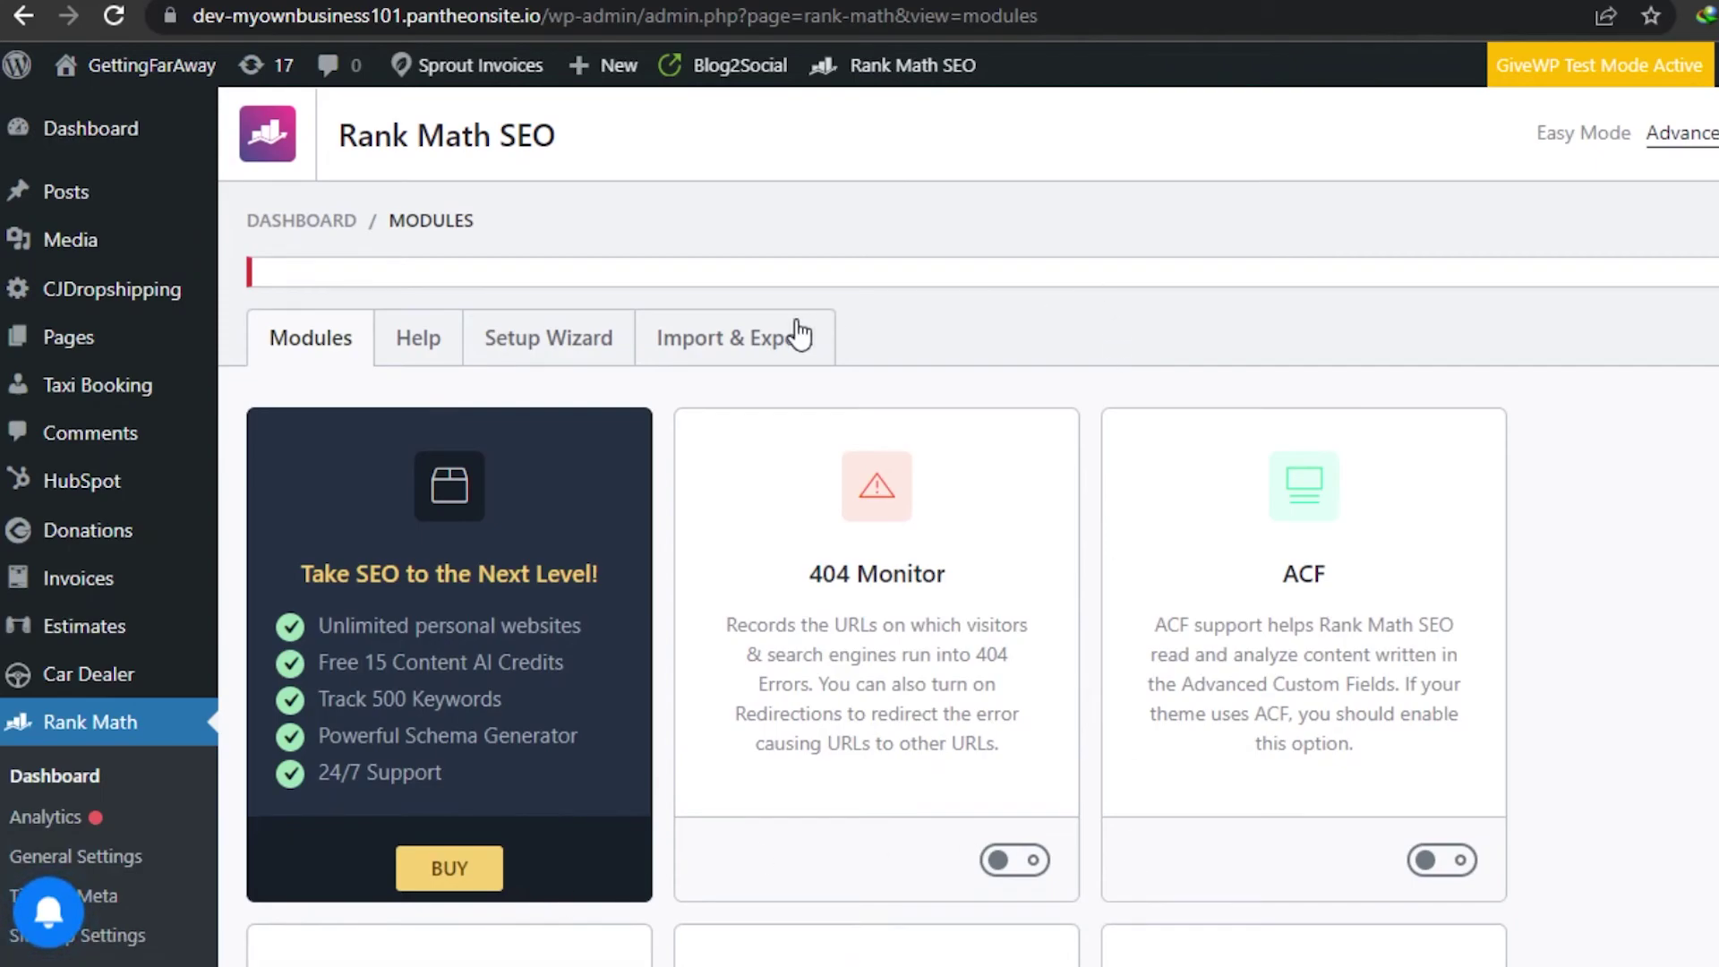
Step: Open Rank Math's Import & Export tab and scroll through the settings page
{"action": "left_click", "coordinate": [775, 340]}
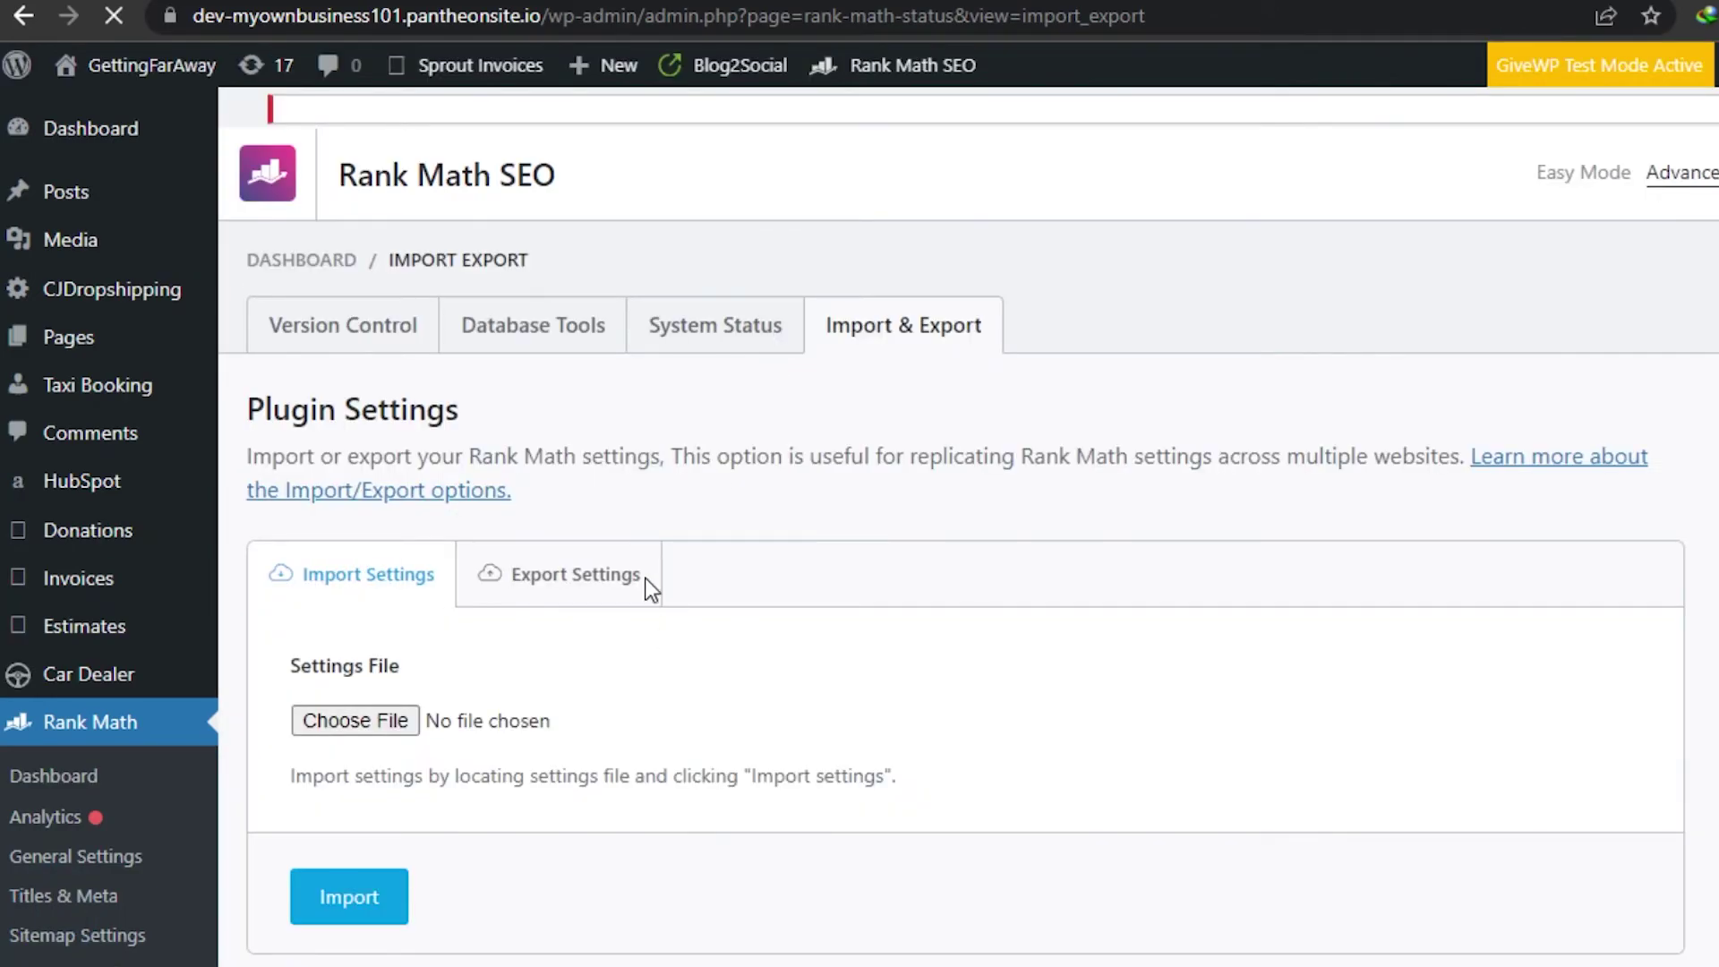
{"action": "scroll", "coordinate": [967, 528], "scroll_direction": "down", "scroll_amount": 7}
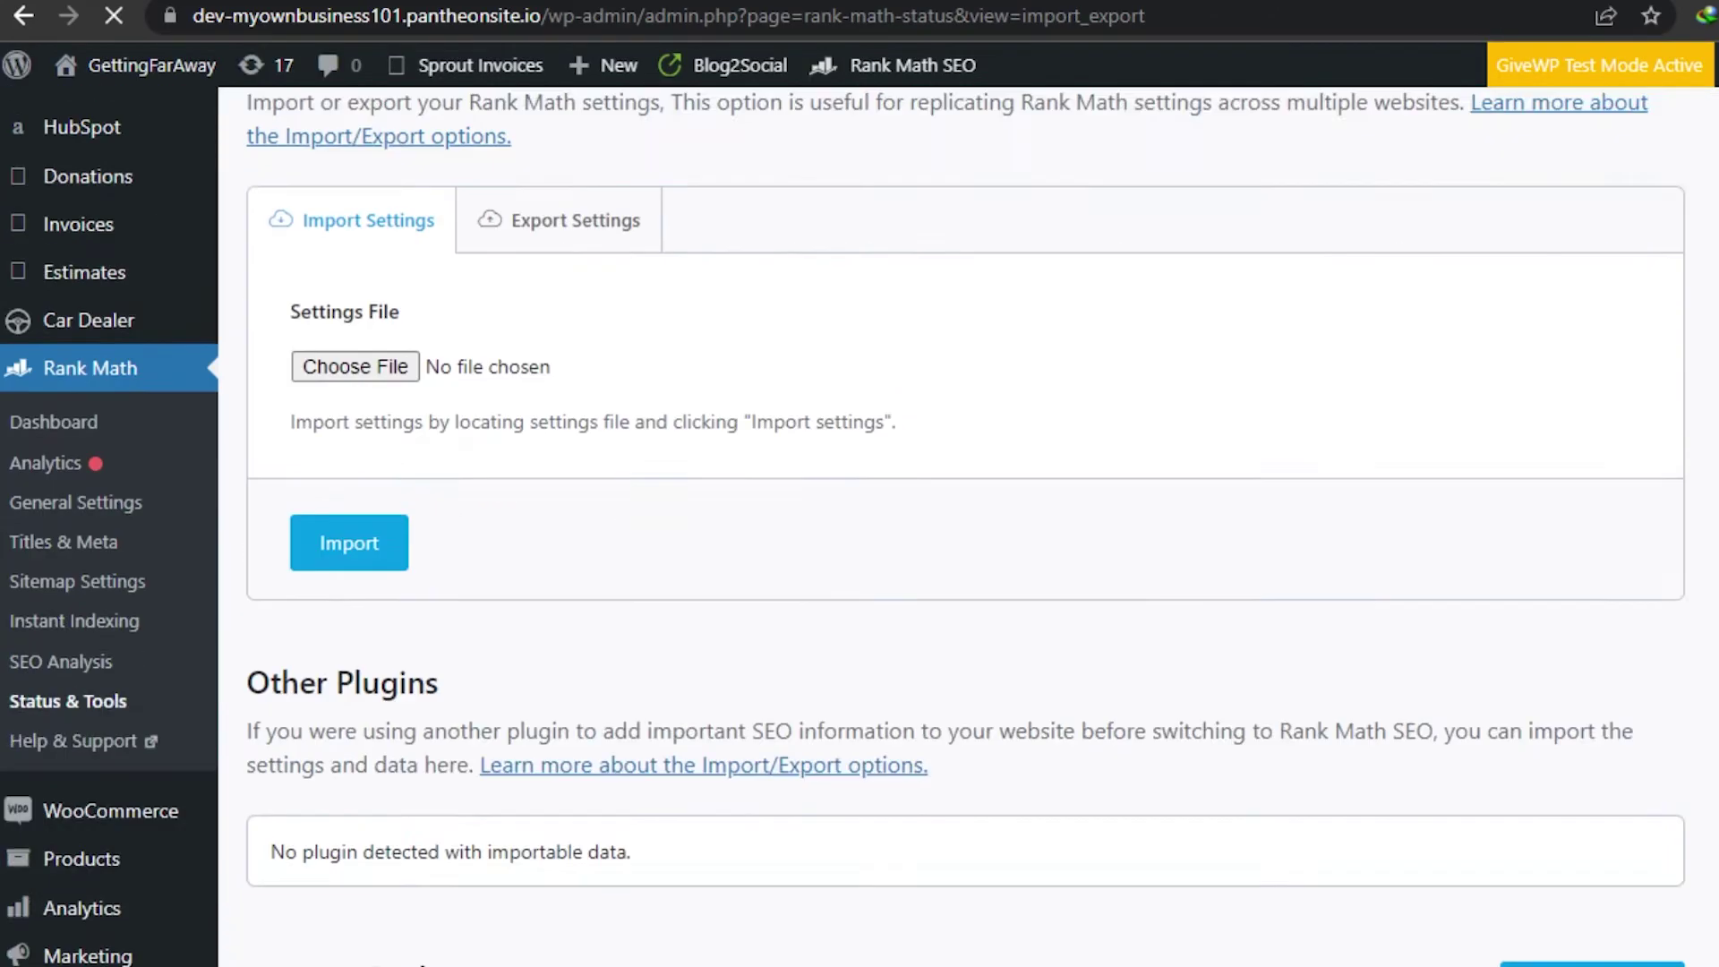
{"action": "scroll", "coordinate": [967, 529], "scroll_direction": "up", "scroll_amount": 5}
{"action": "scroll", "coordinate": [967, 528], "scroll_direction": "down", "scroll_amount": 3}
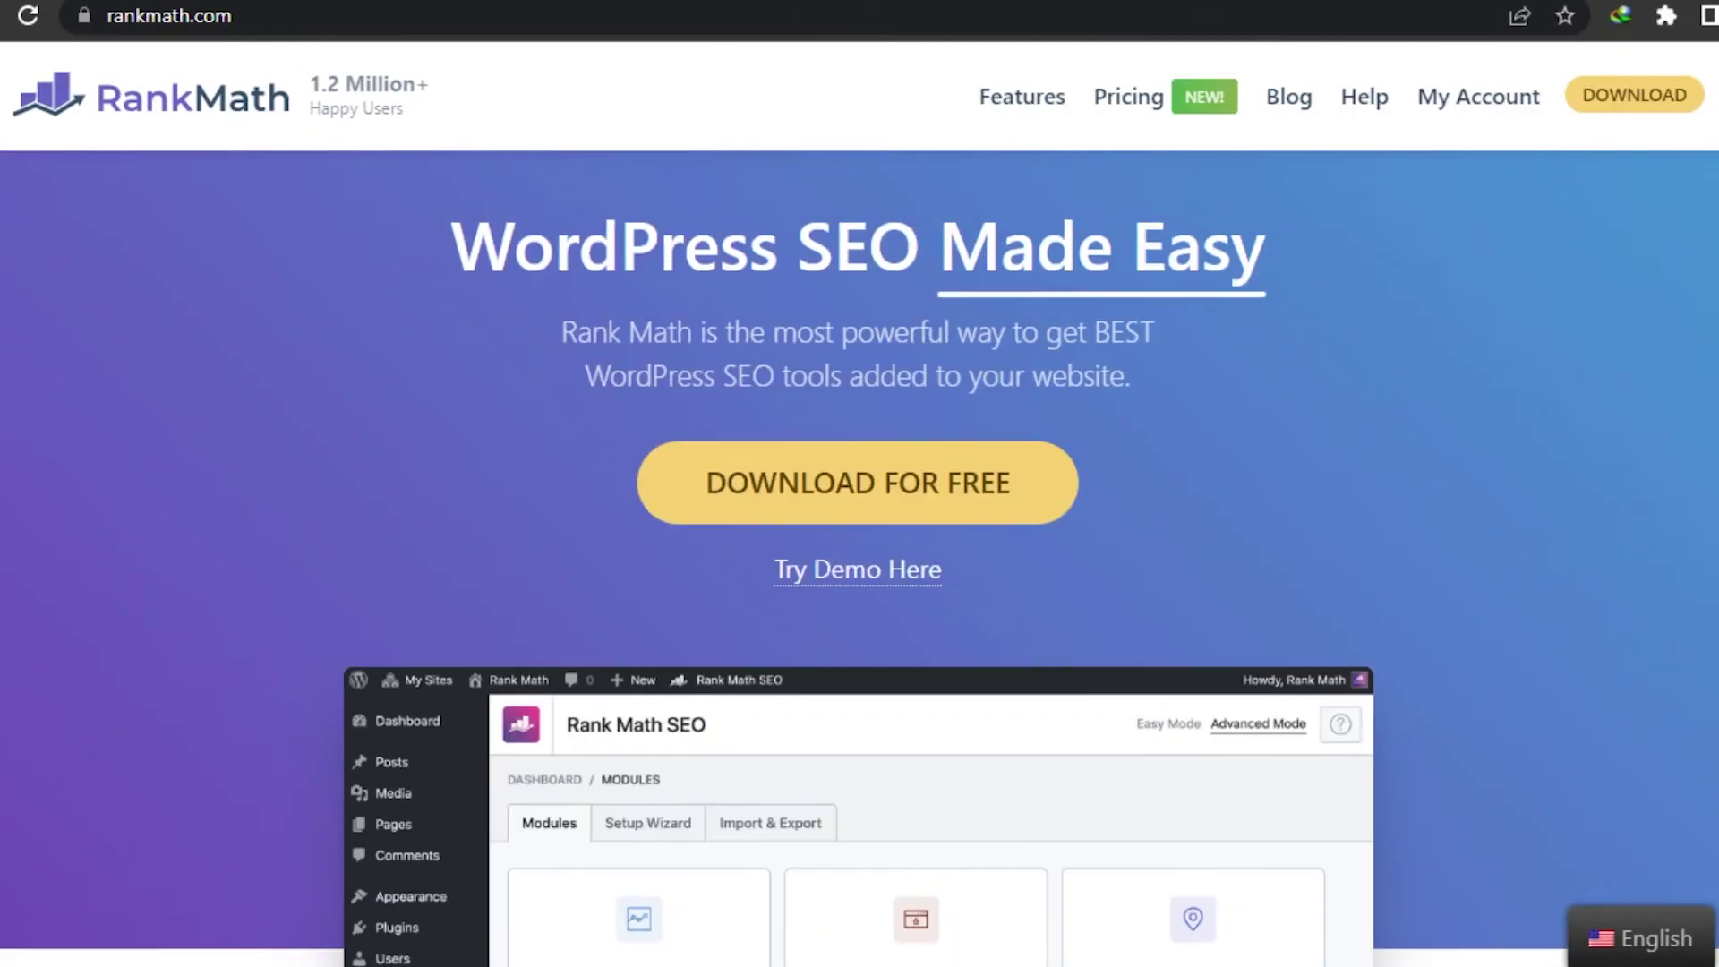
Step: Scroll through the rankmath.com homepage's features, support and testimonials, then back to the top
{"action": "scroll", "coordinate": [860, 554], "scroll_direction": "down", "scroll_amount": 20}
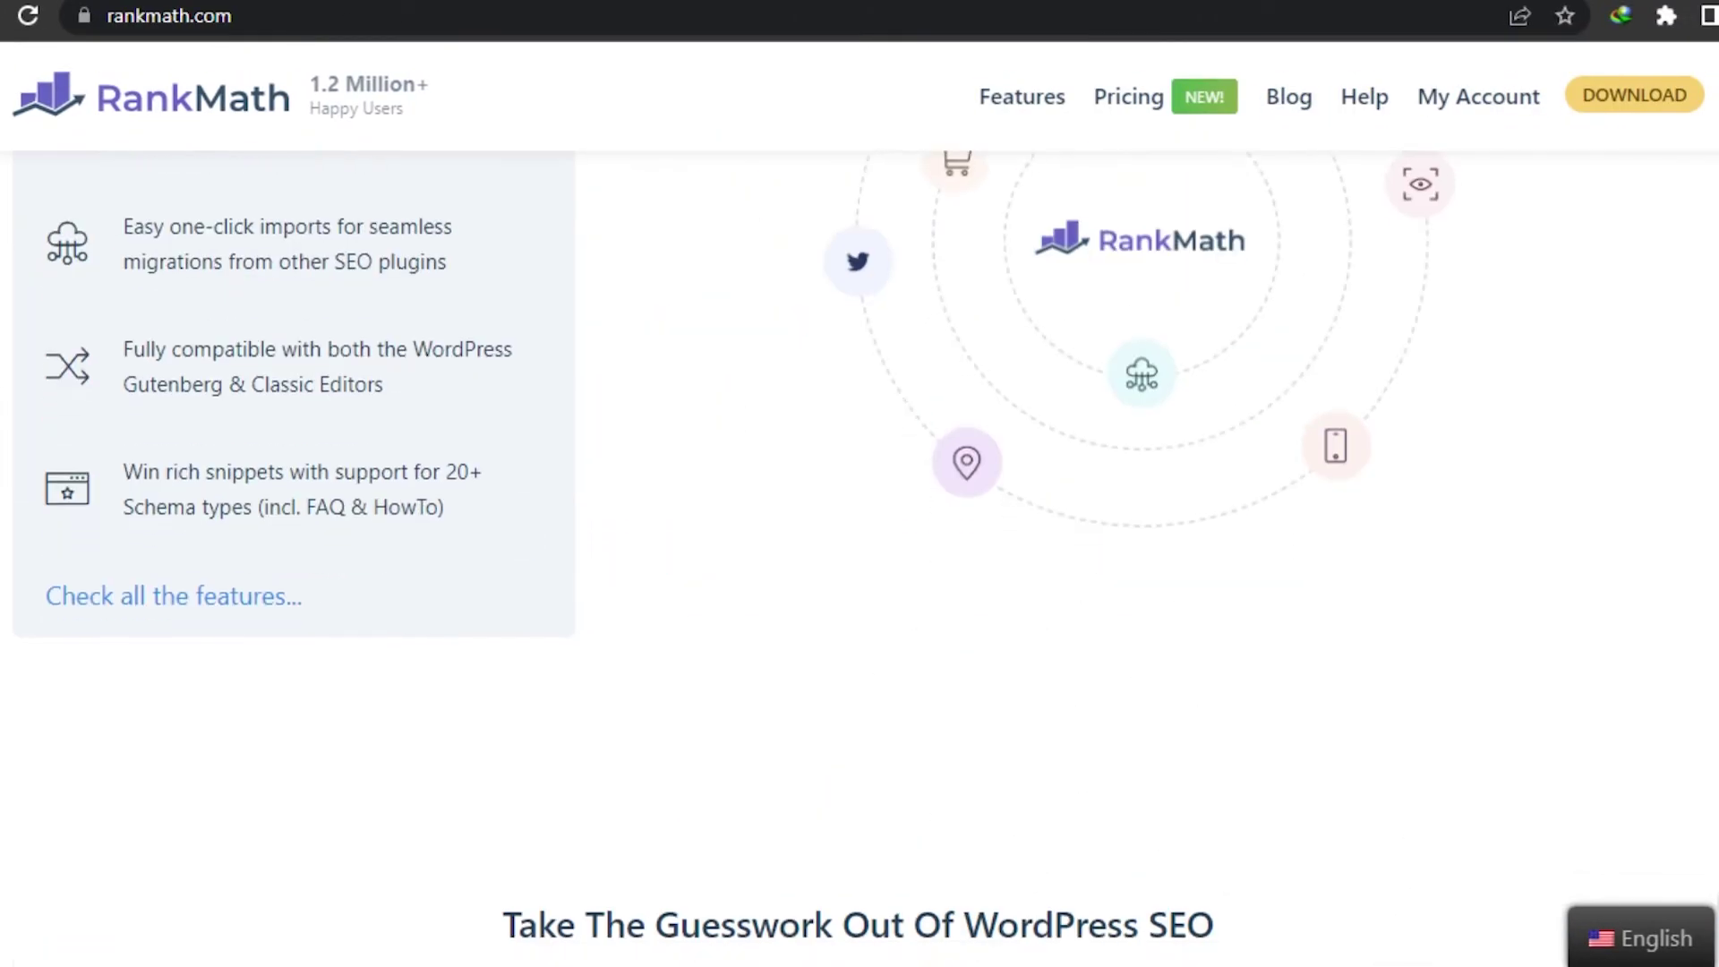
{"action": "scroll", "coordinate": [860, 555], "scroll_direction": "down", "scroll_amount": 15}
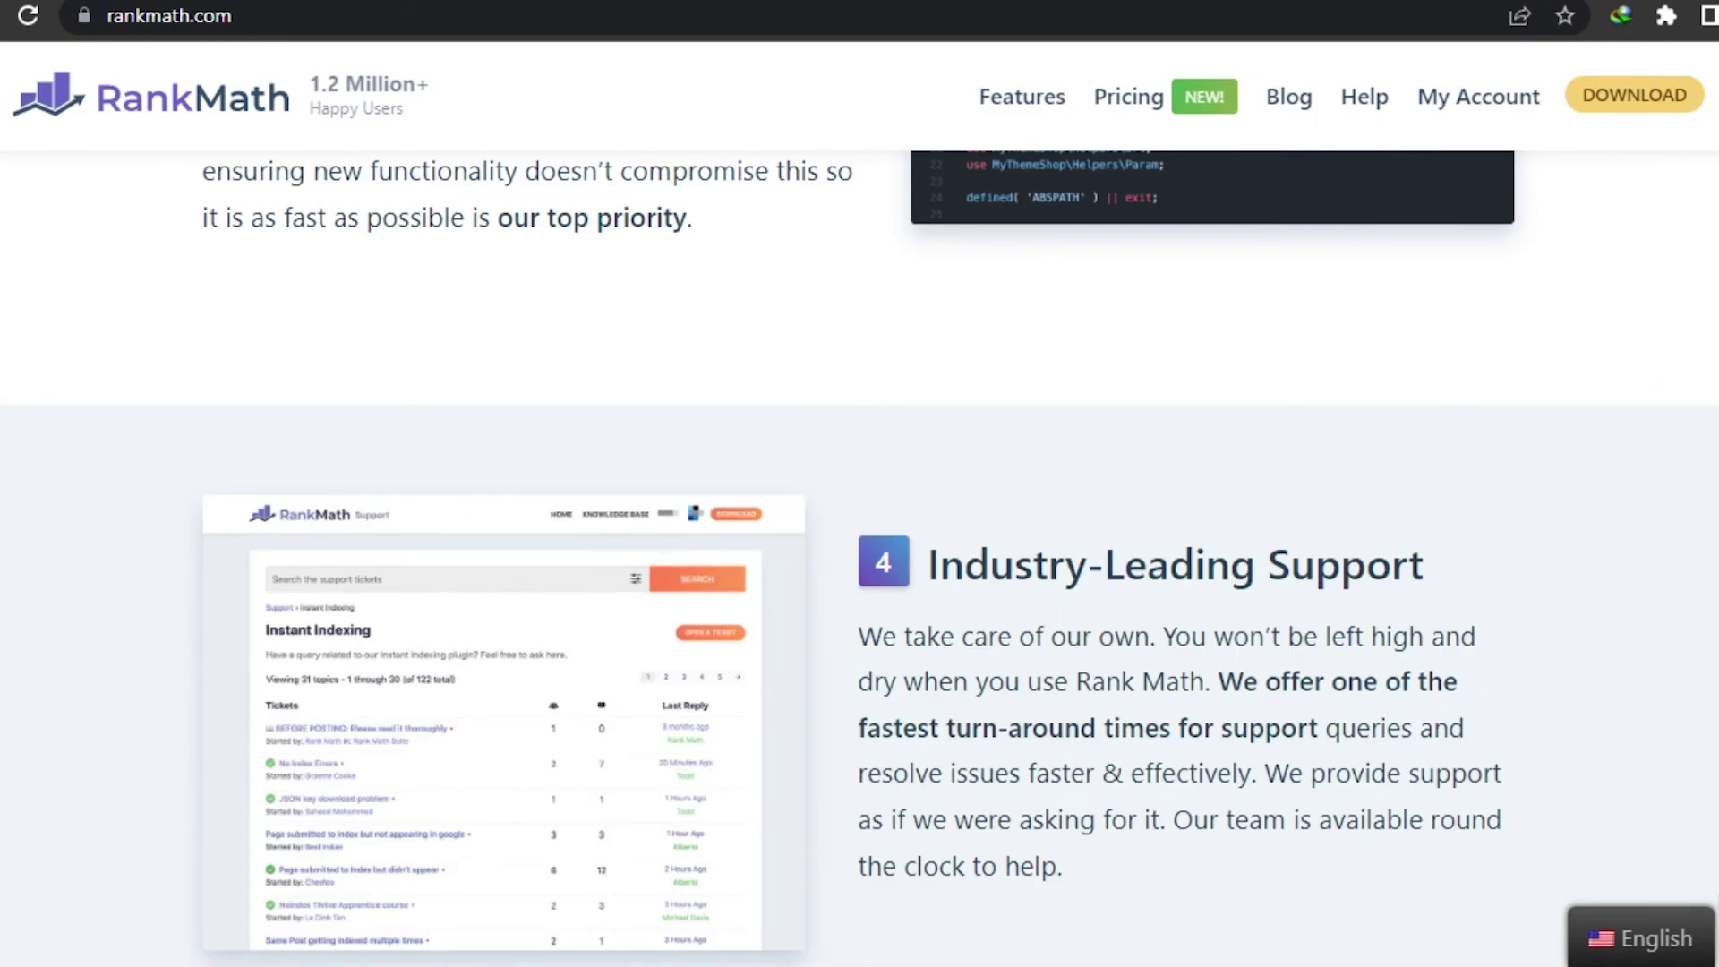
{"action": "scroll", "coordinate": [860, 555], "scroll_direction": "down", "scroll_amount": 3}
{"action": "scroll", "coordinate": [860, 555], "scroll_direction": "up", "scroll_amount": 20}
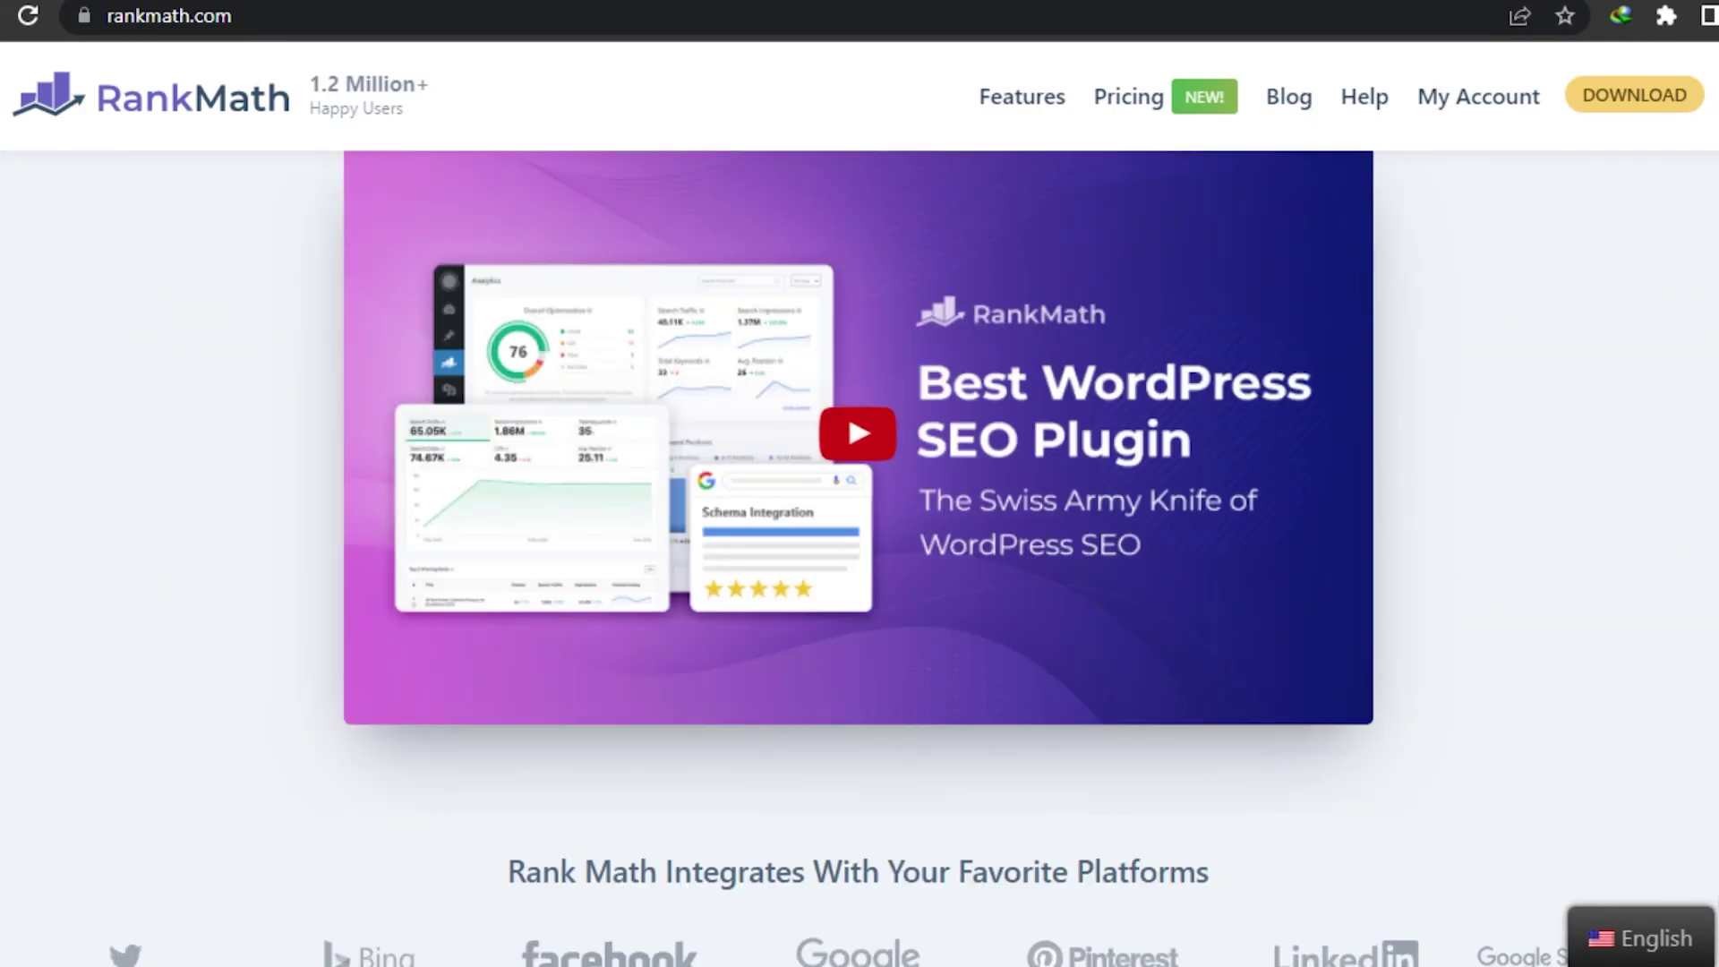
{"action": "scroll", "coordinate": [860, 555], "scroll_direction": "up", "scroll_amount": 5}
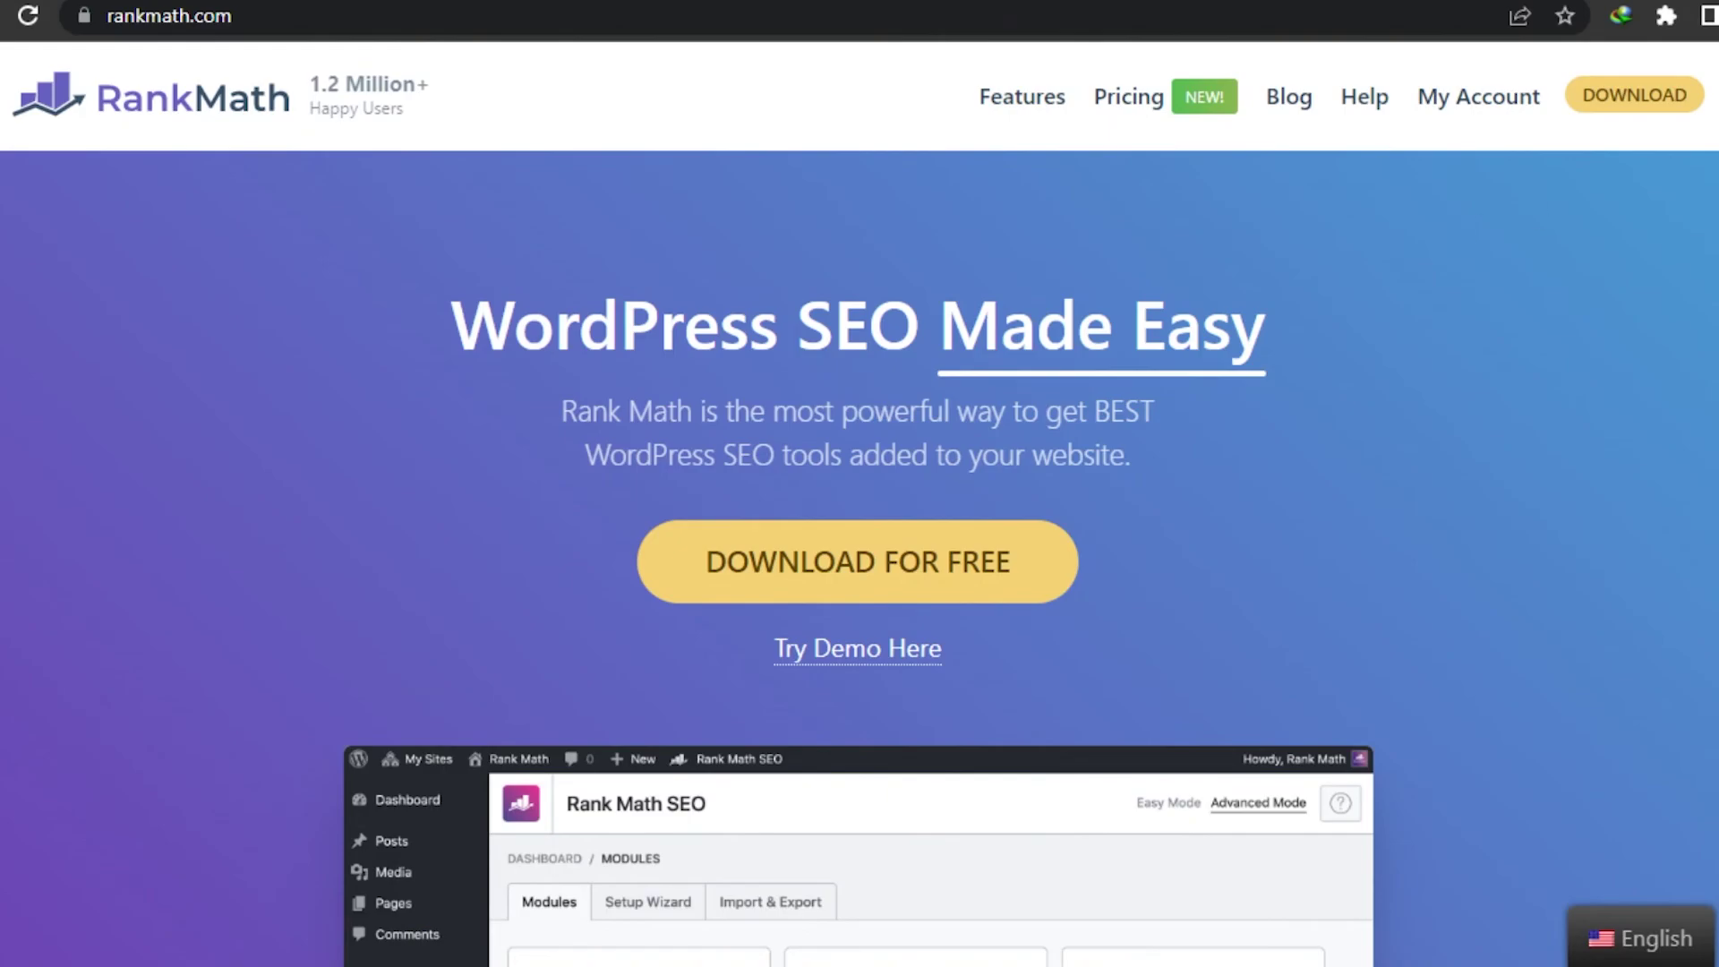
{"action": "scroll", "coordinate": [859, 555], "scroll_direction": "down", "scroll_amount": 8}
{"action": "scroll", "coordinate": [860, 555], "scroll_direction": "down", "scroll_amount": 15}
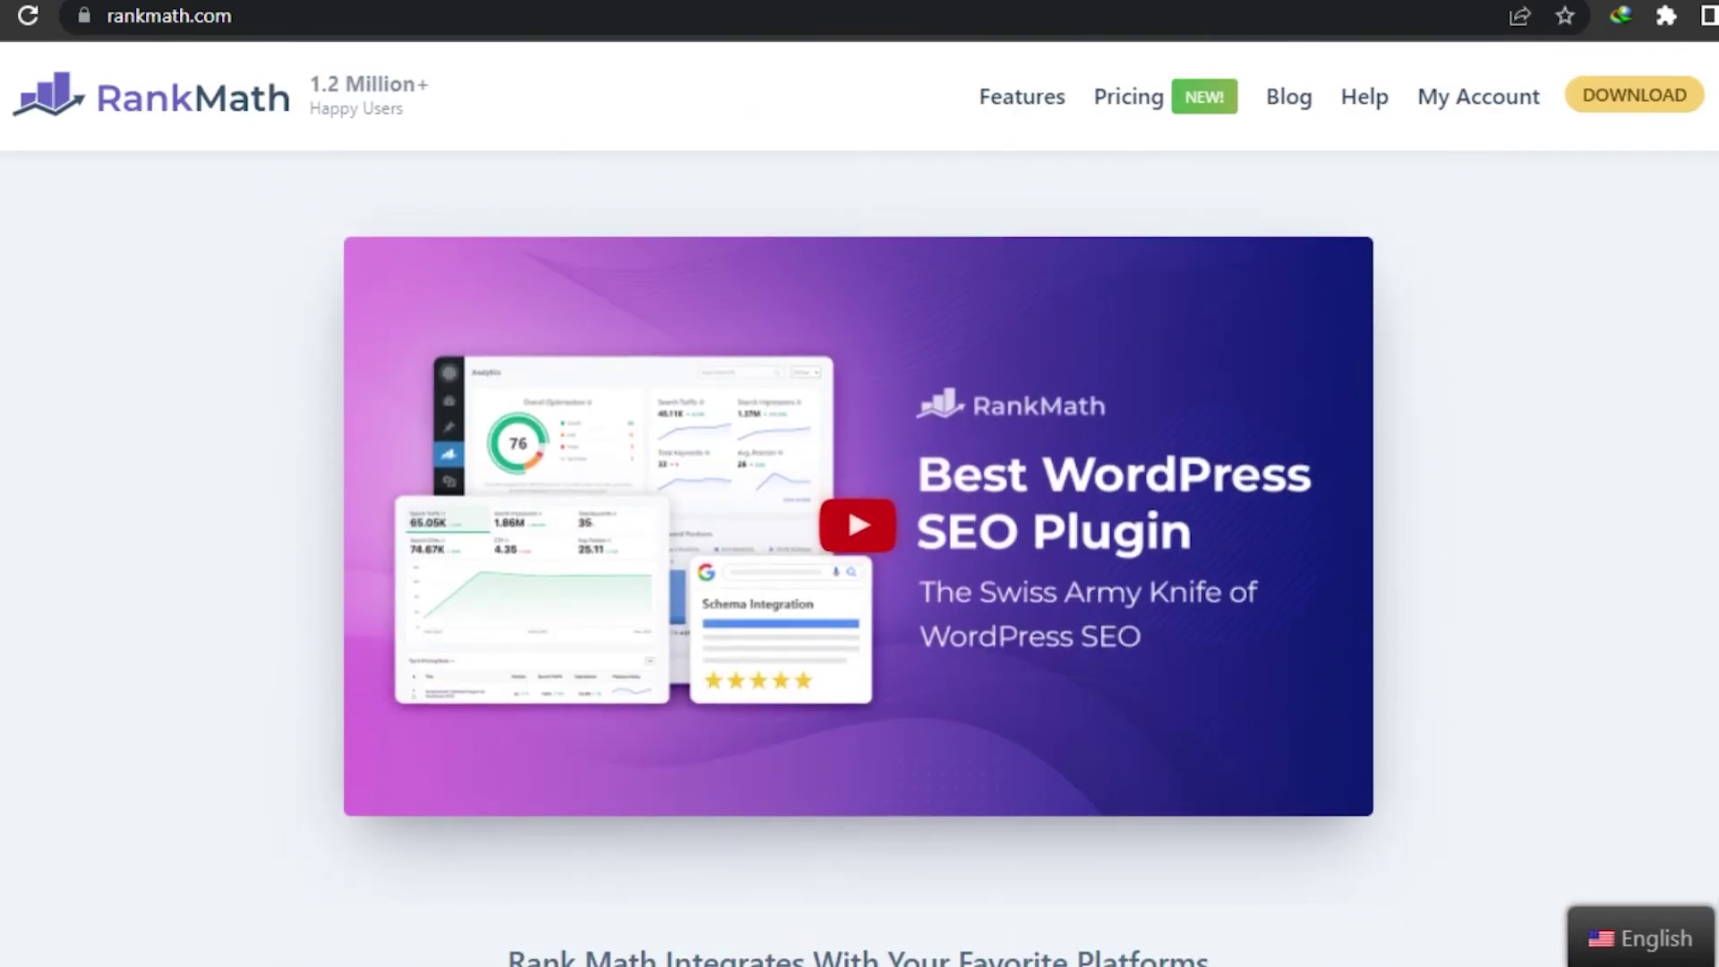
{"action": "scroll", "coordinate": [861, 555], "scroll_direction": "down", "scroll_amount": 15}
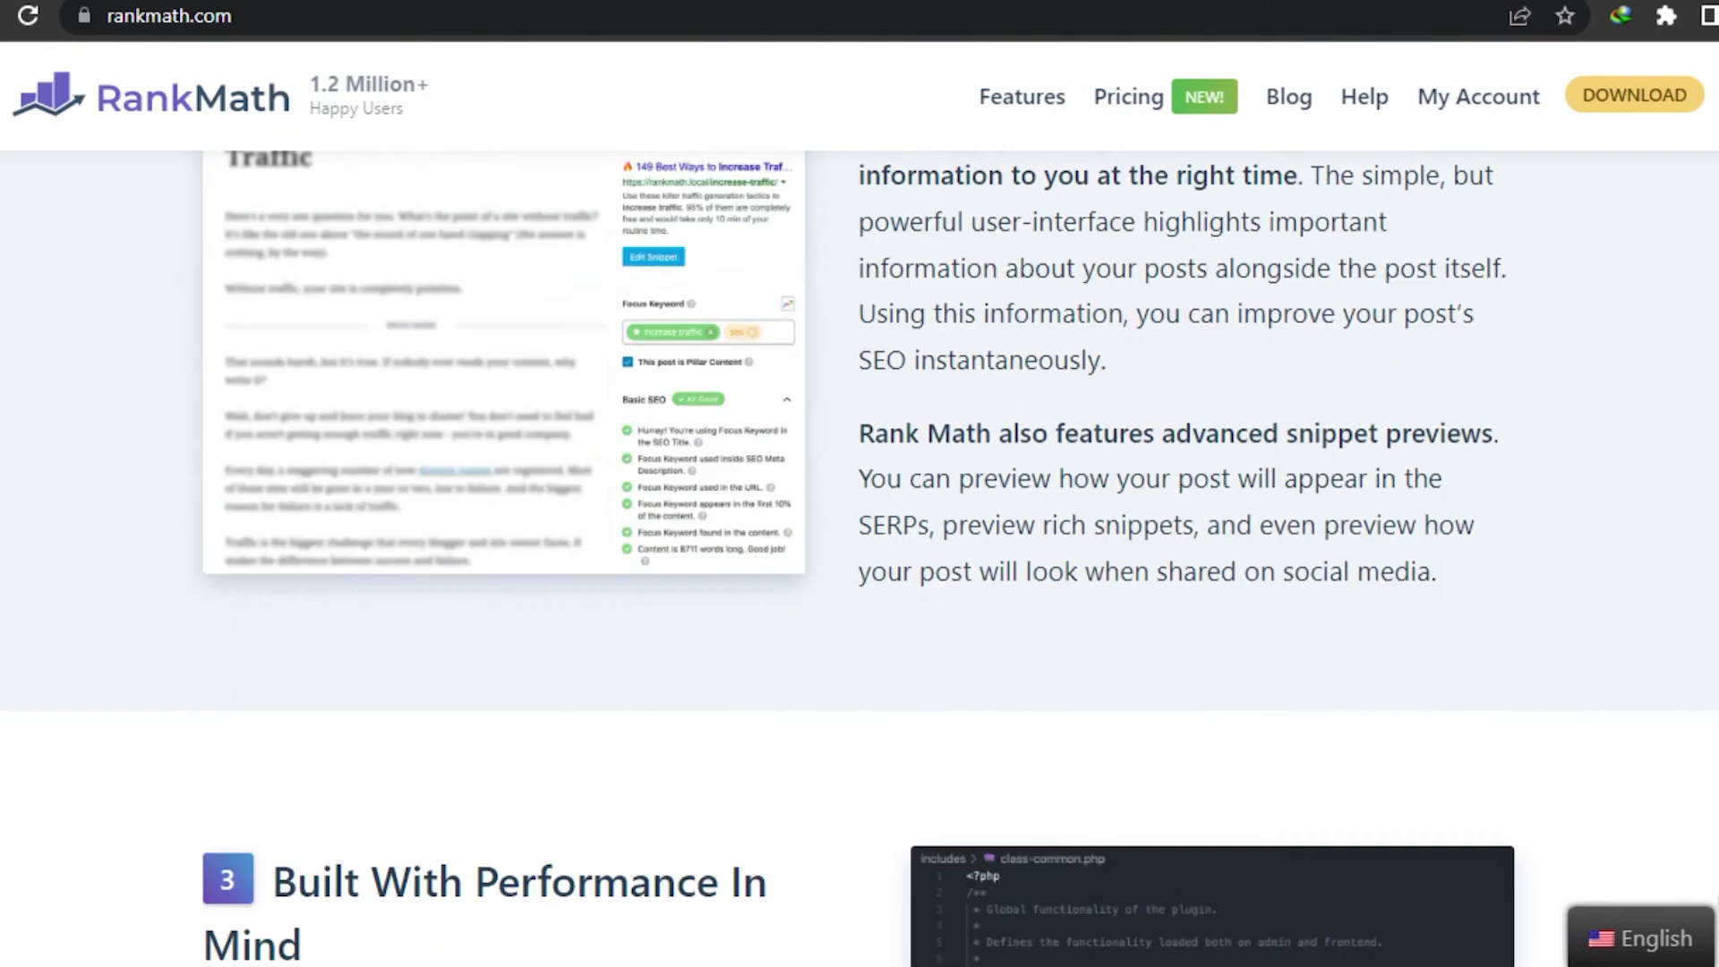
{"action": "scroll", "coordinate": [860, 555], "scroll_direction": "down", "scroll_amount": 15}
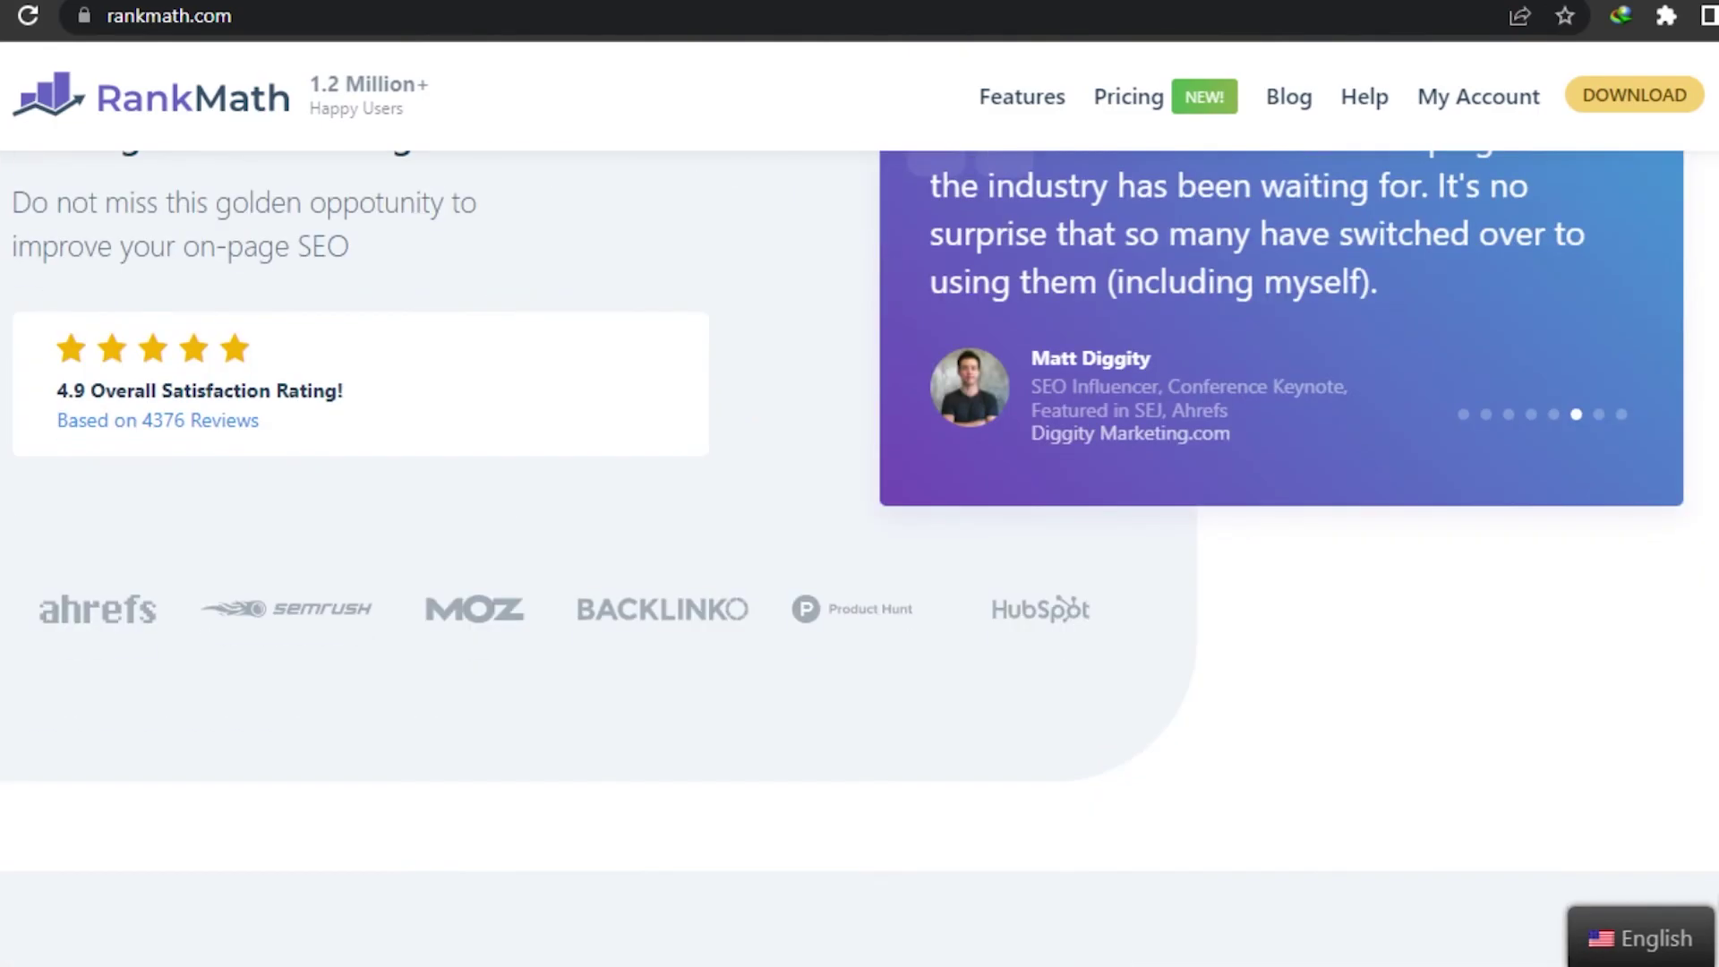
{"action": "scroll", "coordinate": [860, 555], "scroll_direction": "up", "scroll_amount": 8}
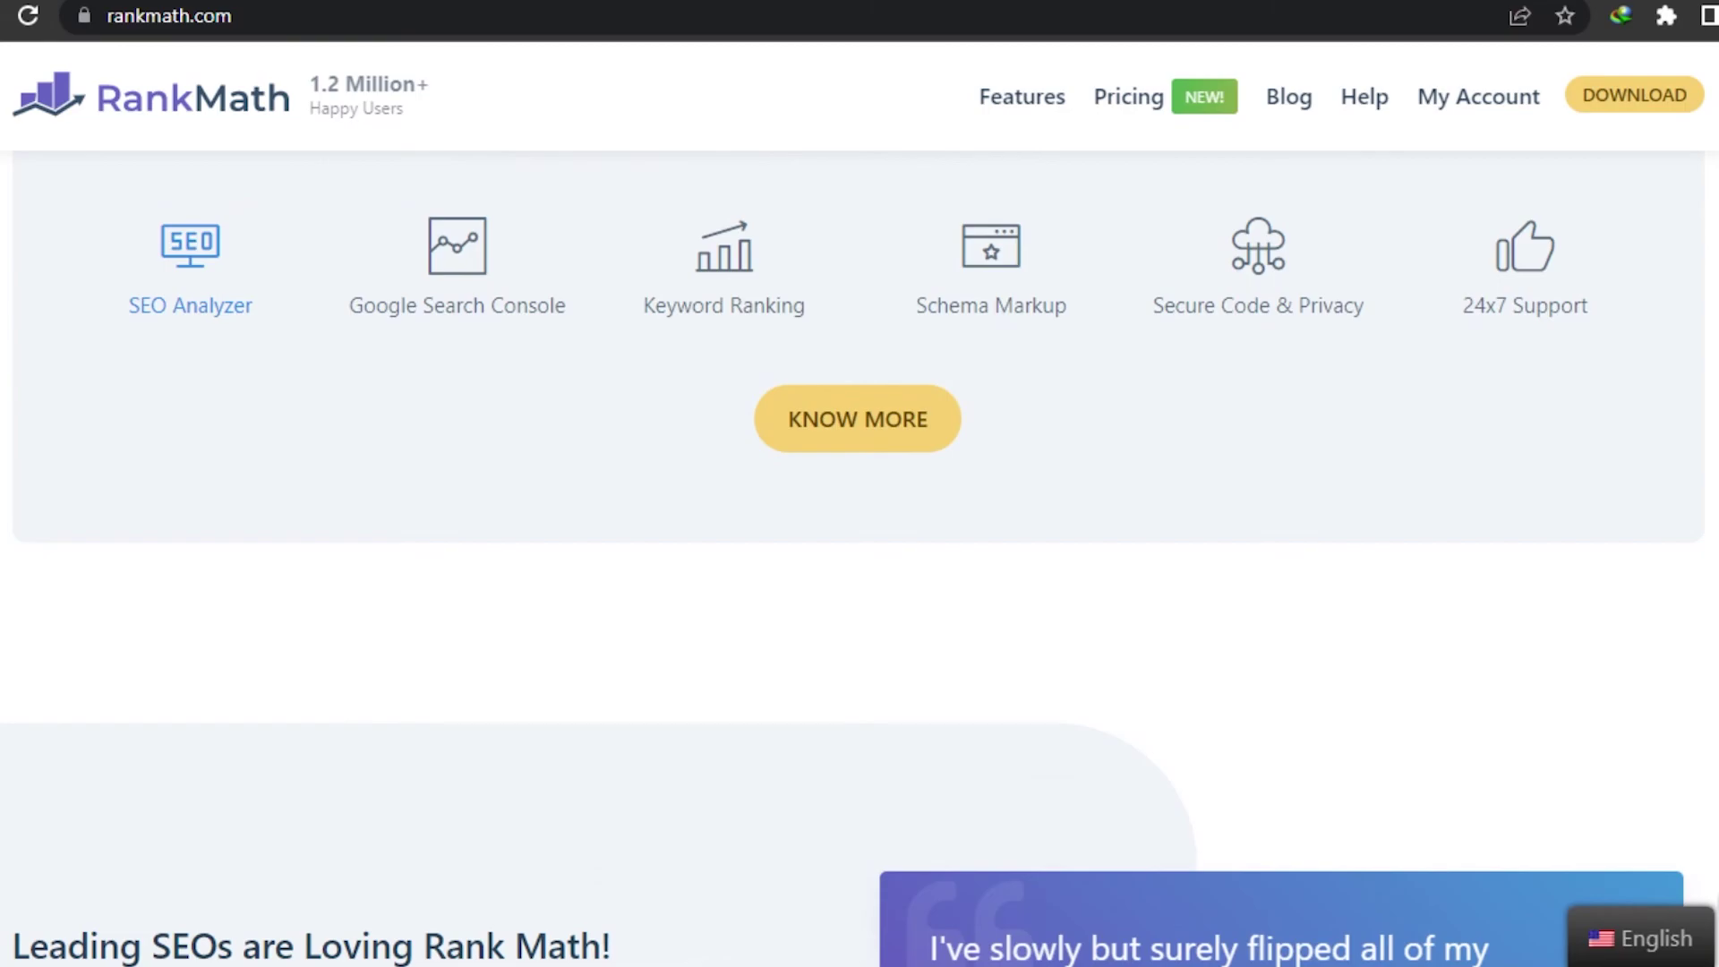
{"action": "scroll", "coordinate": [860, 554], "scroll_direction": "down", "scroll_amount": 14}
{"action": "scroll", "coordinate": [861, 554], "scroll_direction": "up", "scroll_amount": 19}
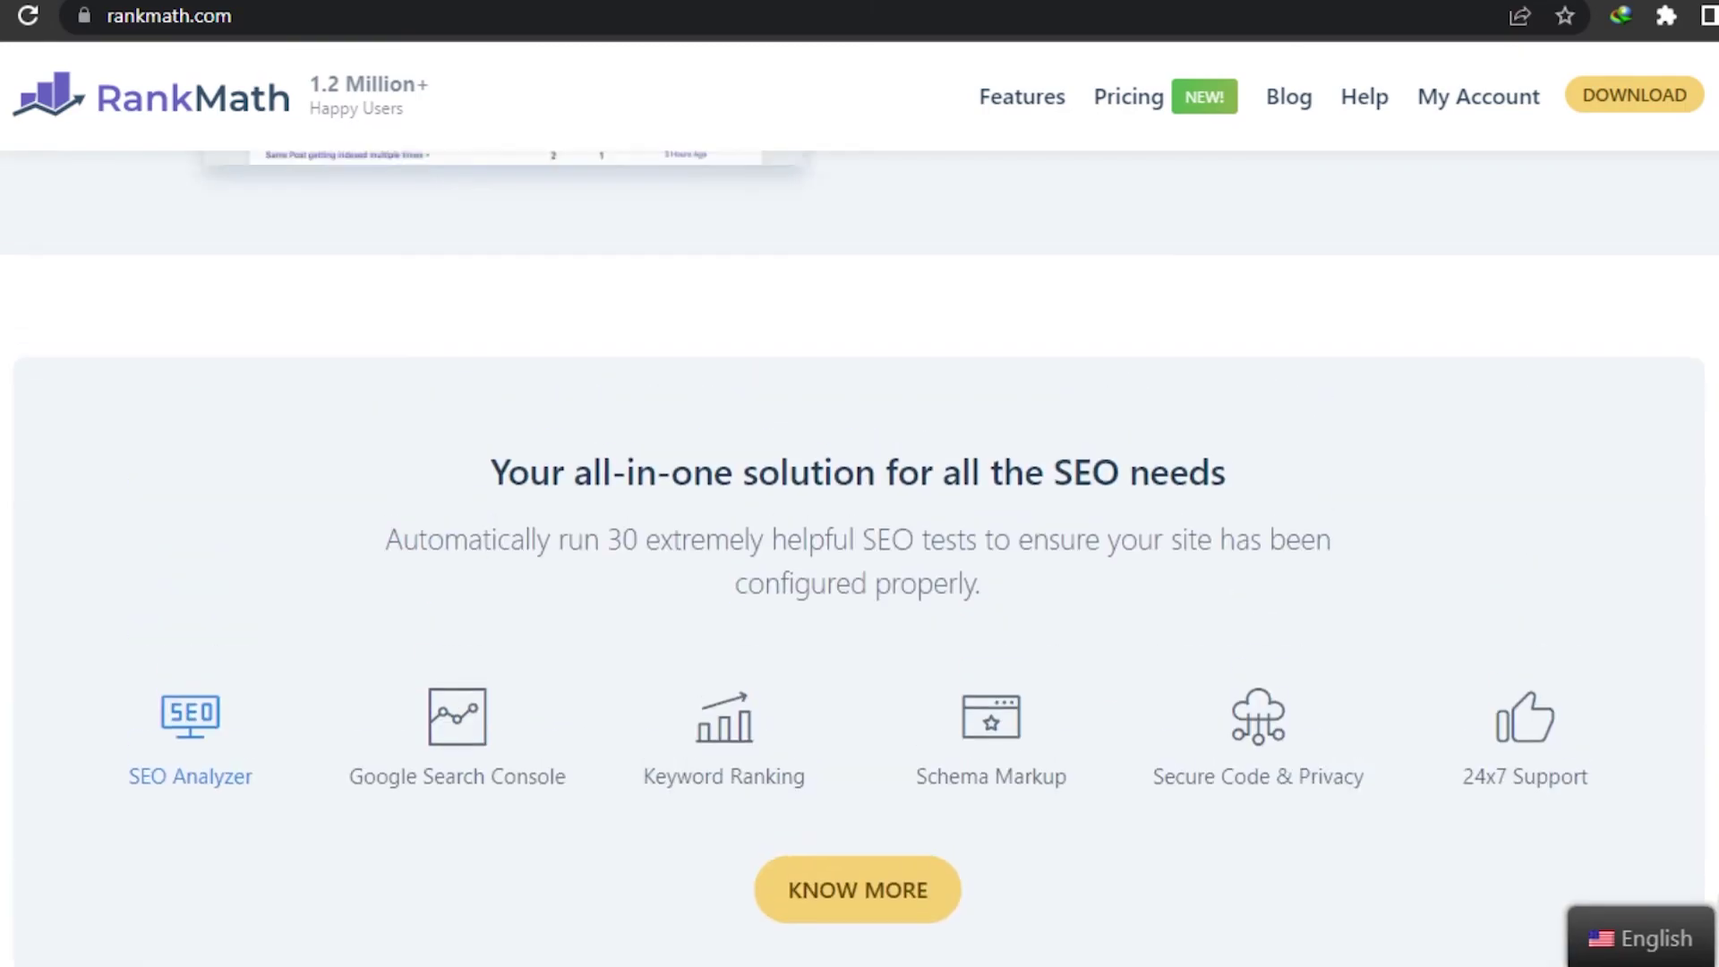
{"action": "scroll", "coordinate": [860, 555], "scroll_direction": "up", "scroll_amount": 15}
{"action": "scroll", "coordinate": [861, 556], "scroll_direction": "up", "scroll_amount": 10}
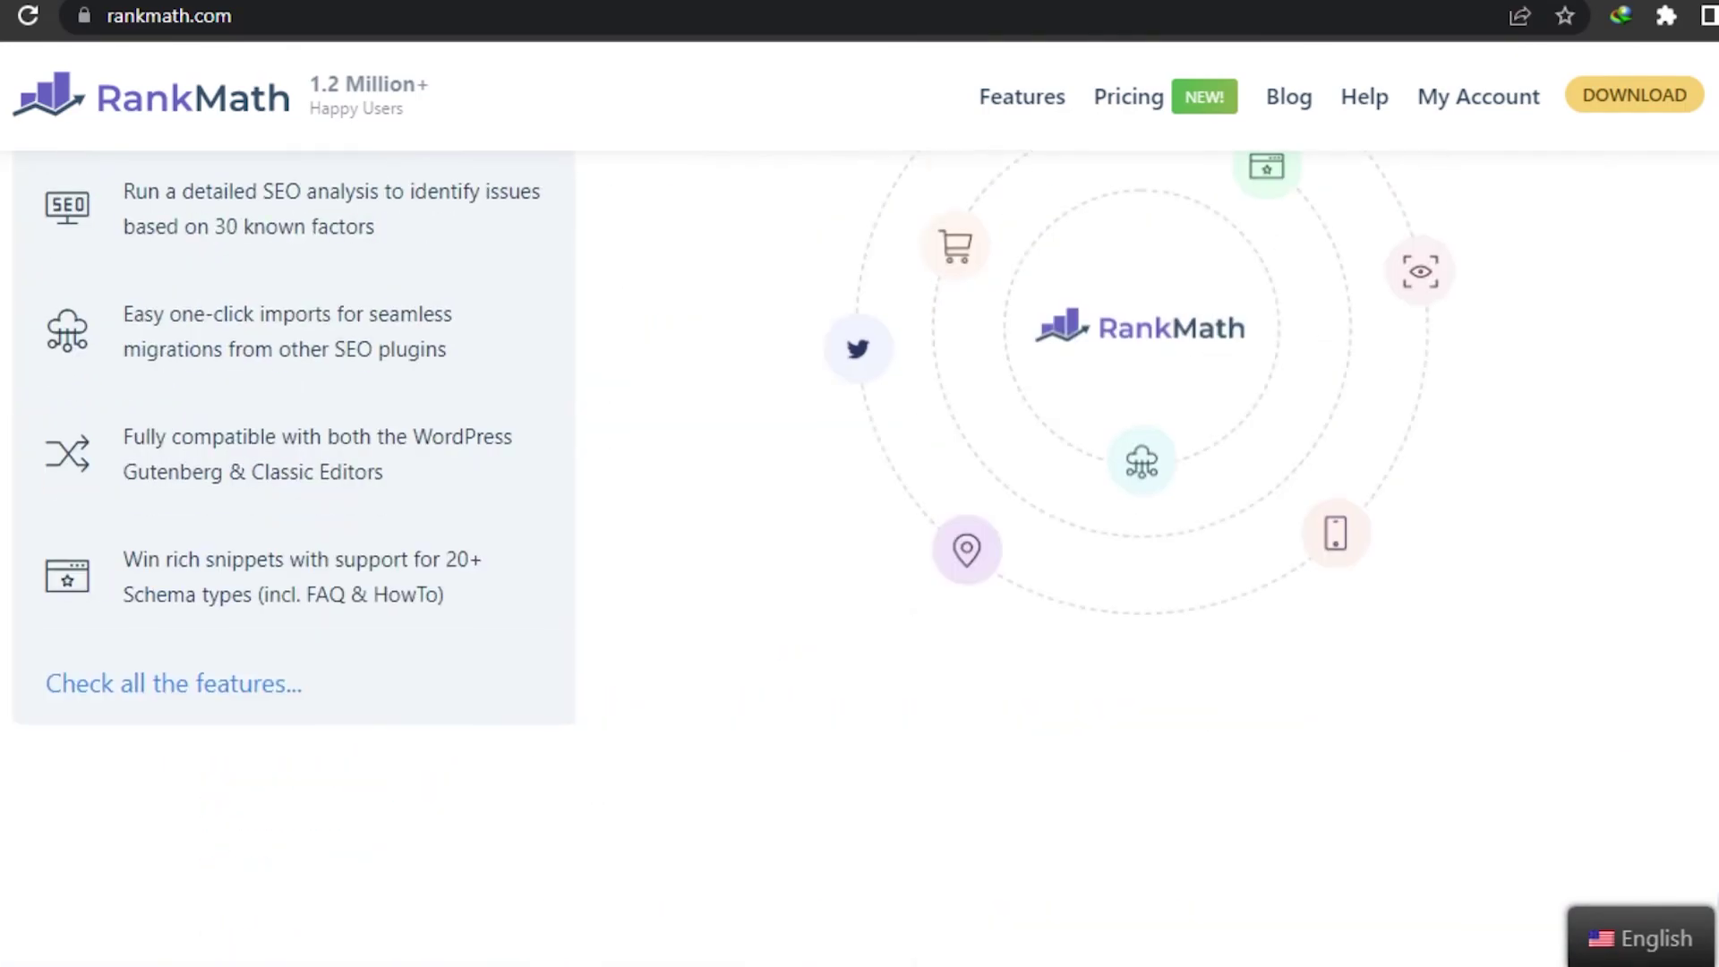
{"action": "scroll", "coordinate": [861, 555], "scroll_direction": "up", "scroll_amount": 12}
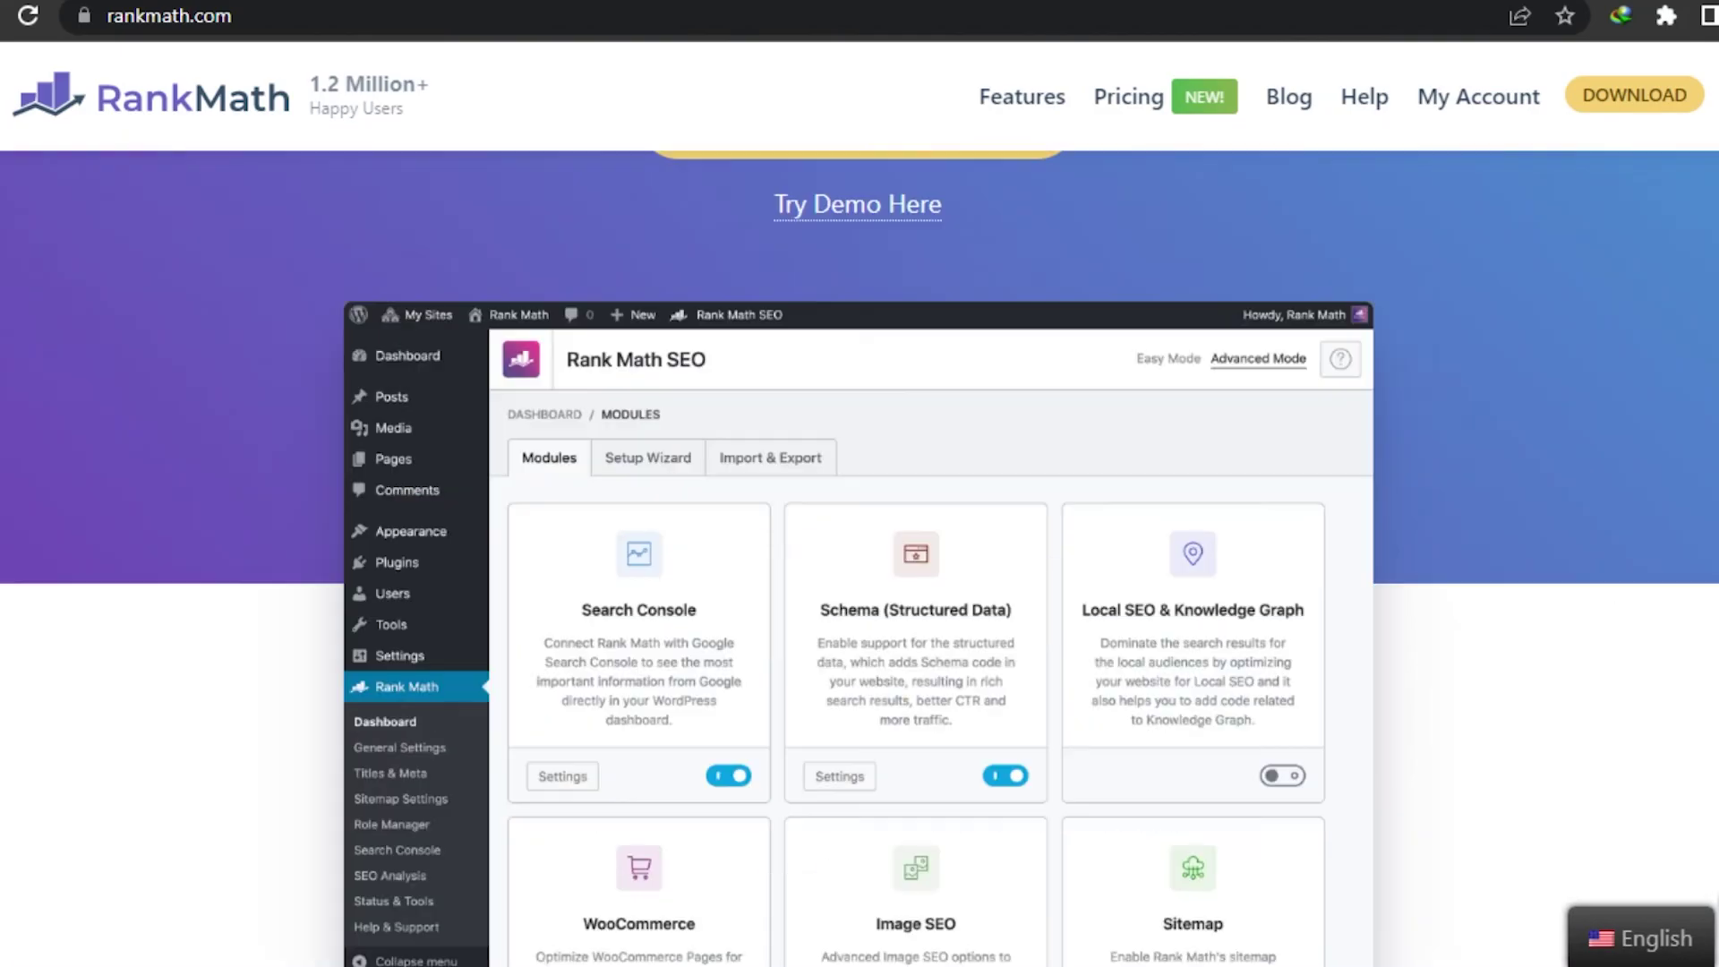
{"action": "scroll", "coordinate": [861, 555], "scroll_direction": "up", "scroll_amount": 2}
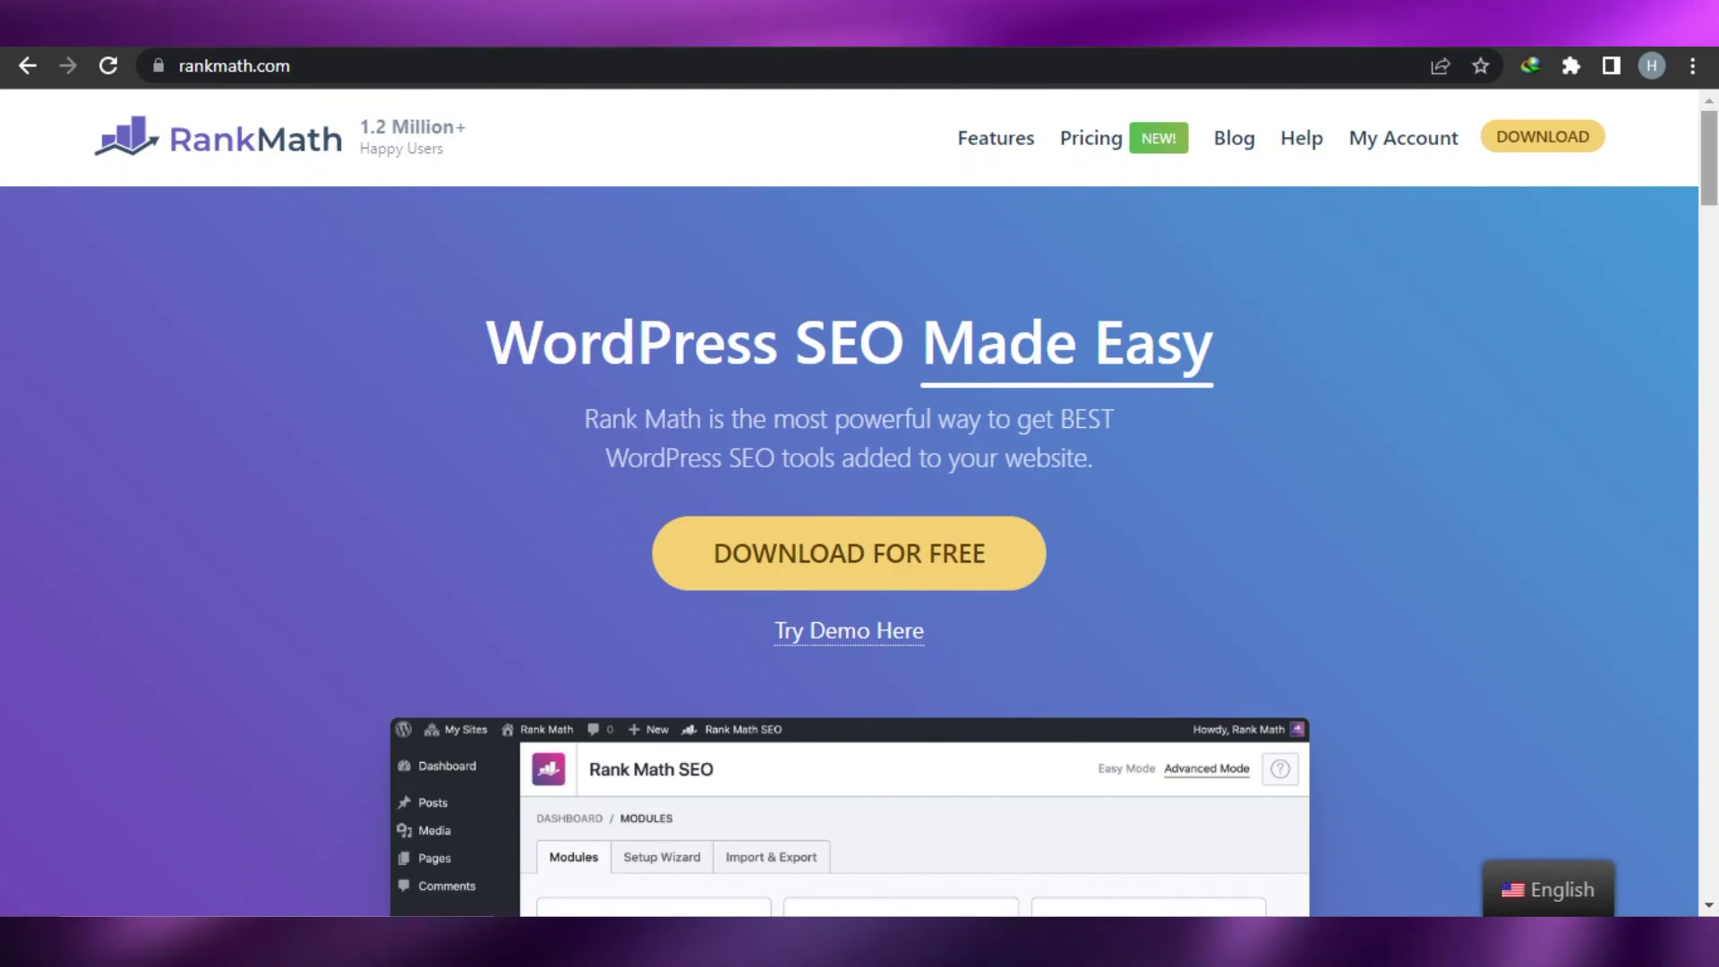
{"action": "scroll", "coordinate": [1509, 405], "scroll_direction": "down", "scroll_amount": 15}
{"action": "scroll", "coordinate": [1716, 439], "scroll_direction": "down", "scroll_amount": 12}
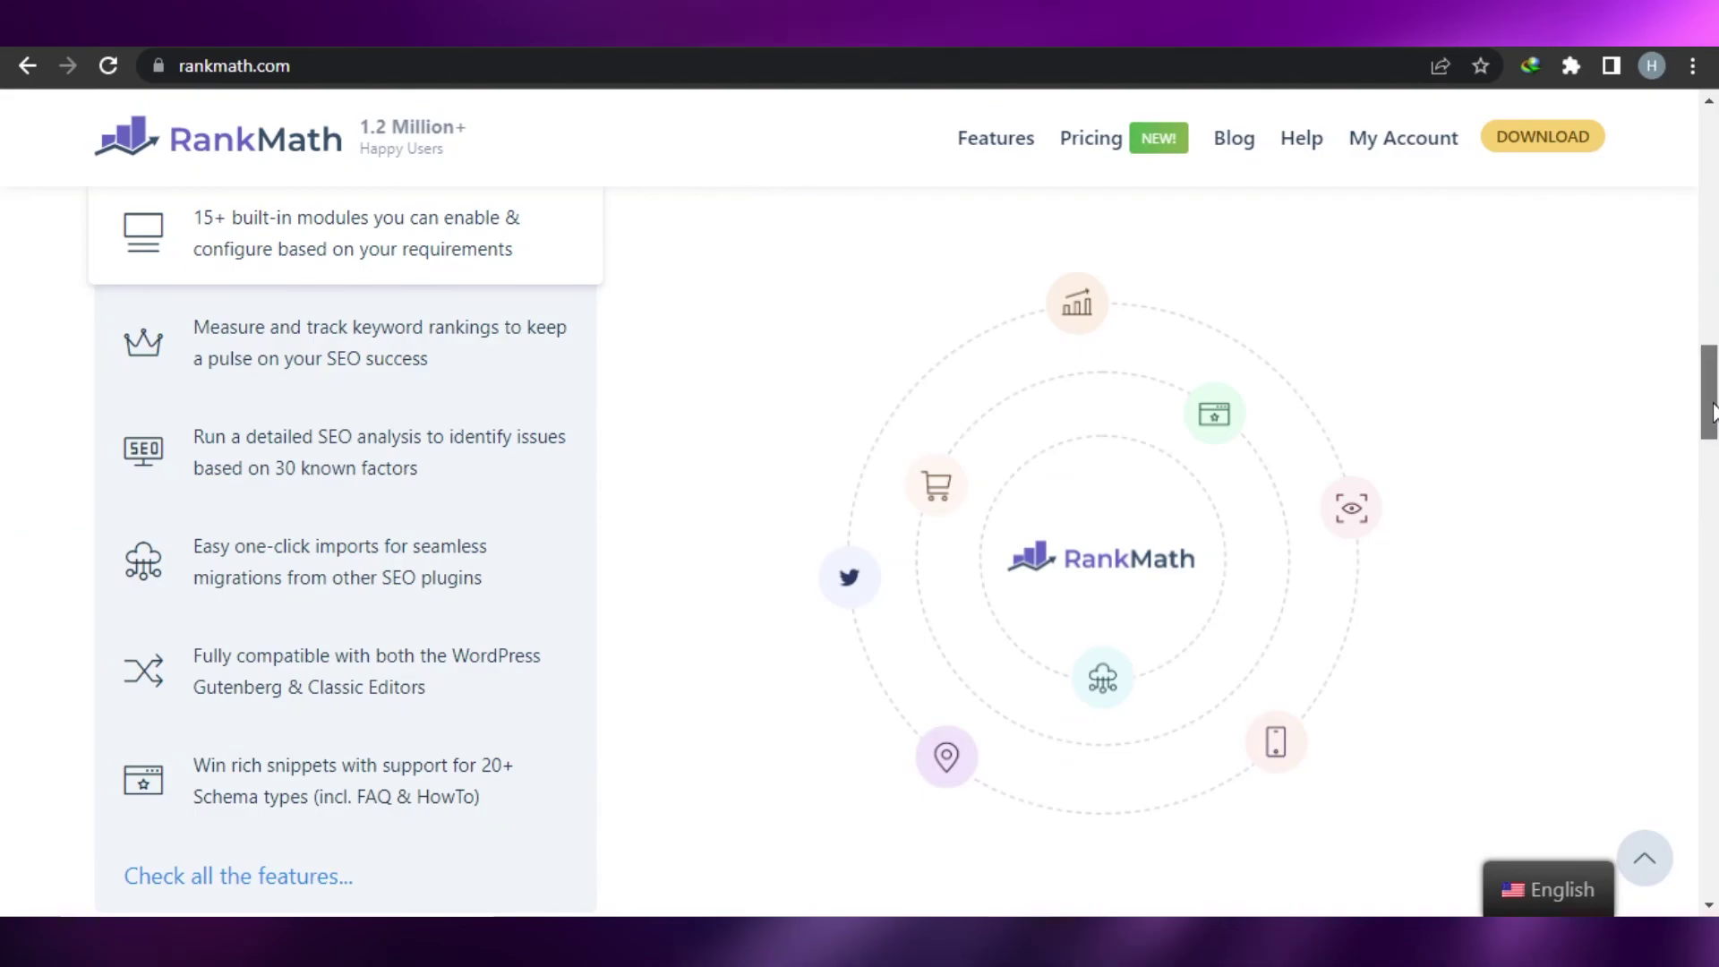
{"action": "scroll", "coordinate": [1715, 440], "scroll_direction": "up", "scroll_amount": 10}
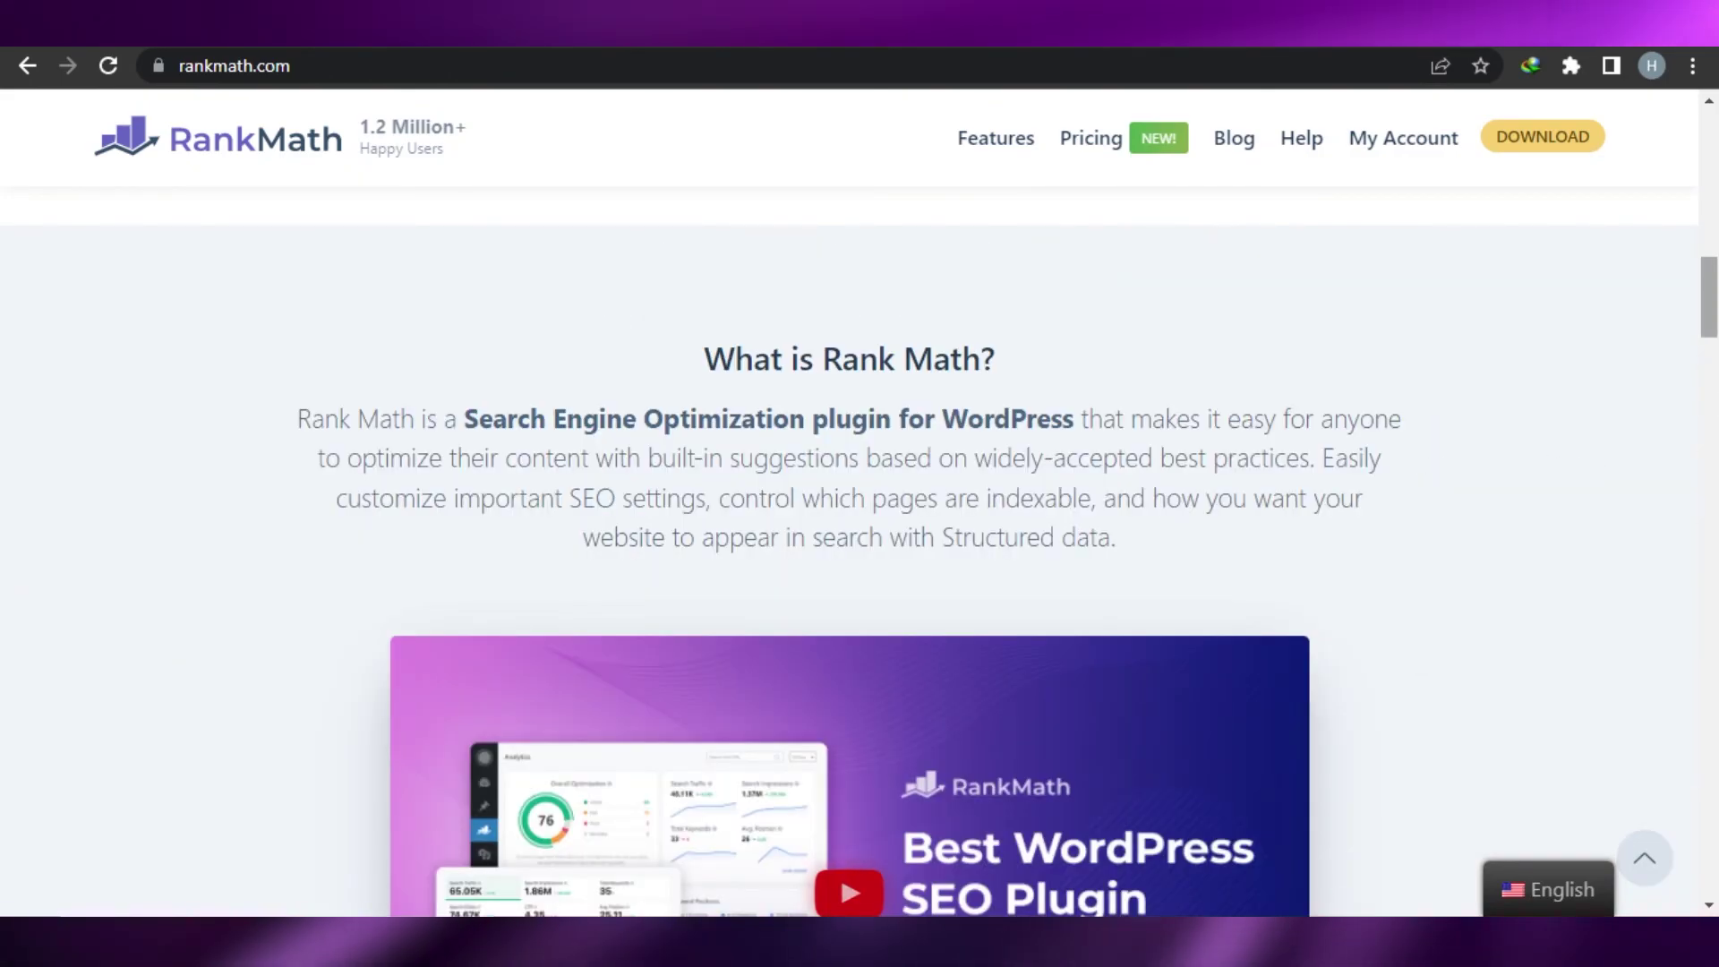
{"action": "scroll", "coordinate": [849, 501], "scroll_direction": "down", "scroll_amount": 4}
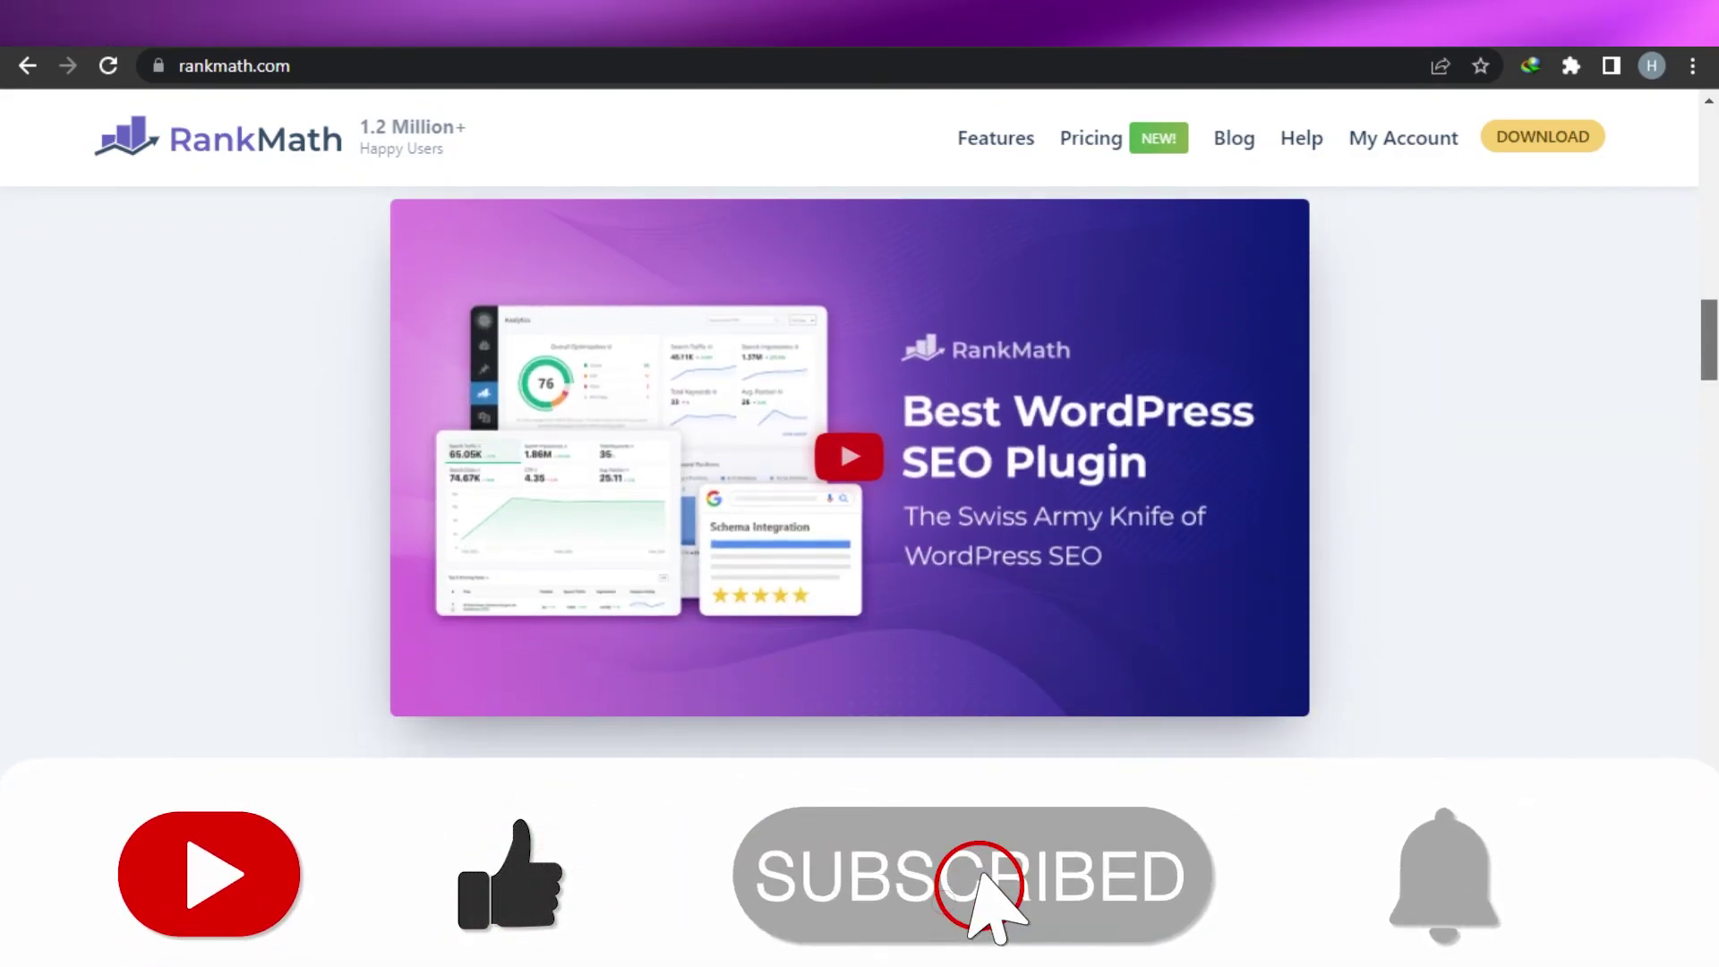